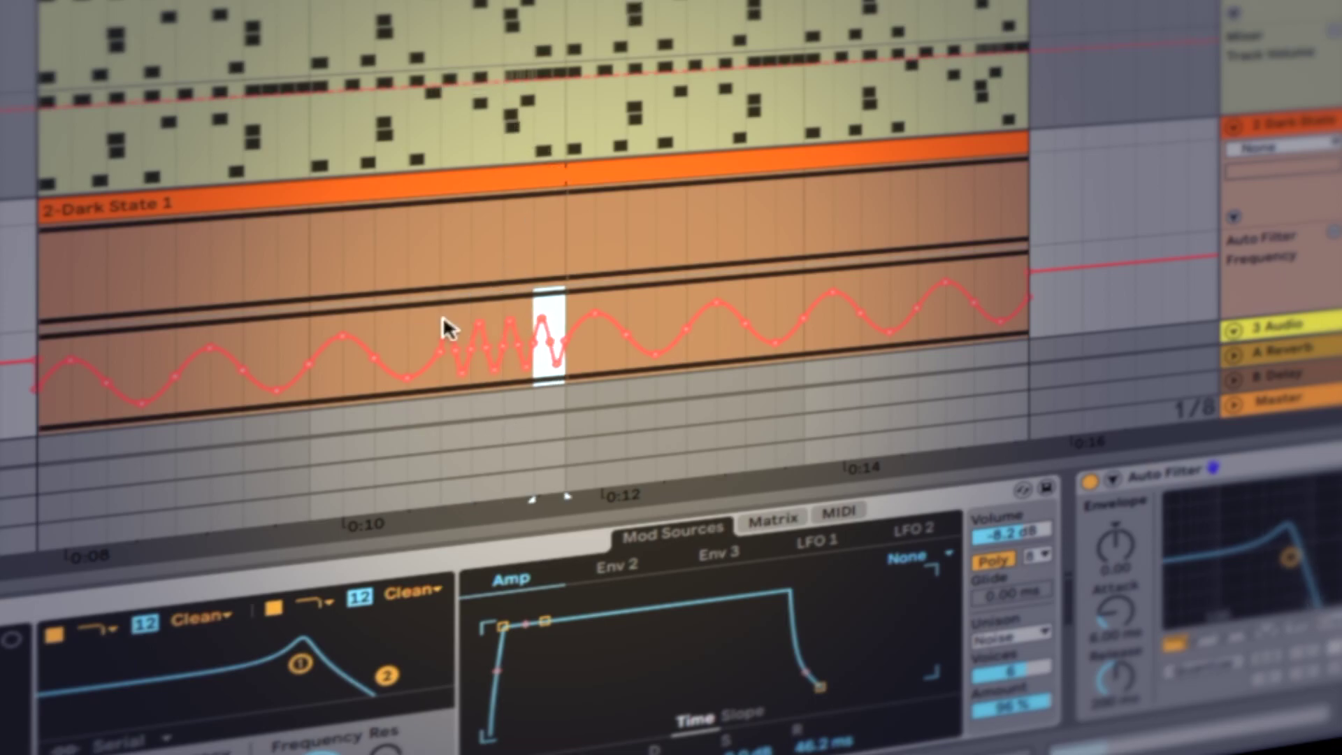
- Select the Auto Filter Frequency automation from the Dark State clip's start through its fast wobble section and duplicate it
left_click_drag(40, 416, 557, 323)
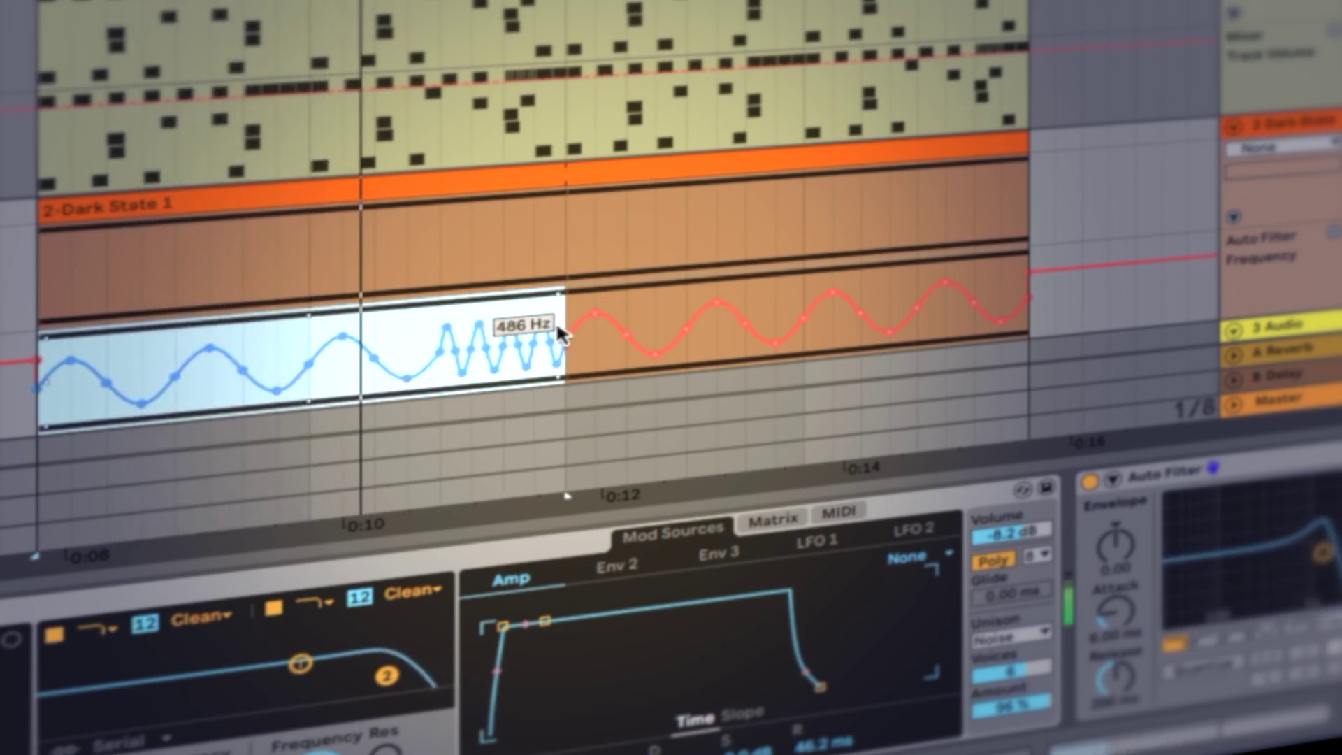
key("ctrl+d")
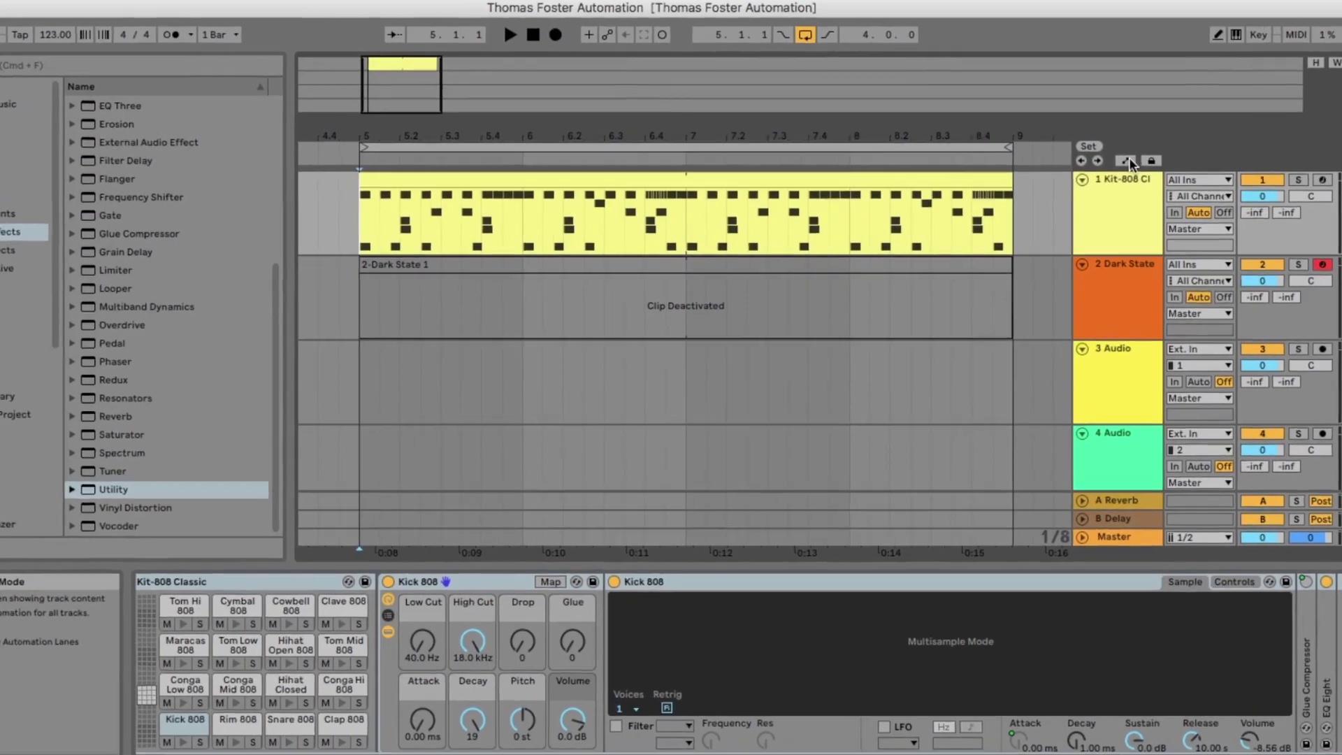
- Show the automation lanes, try the Kit-808 track's volume control and reset it to 0 dB
left_click(1127, 161)
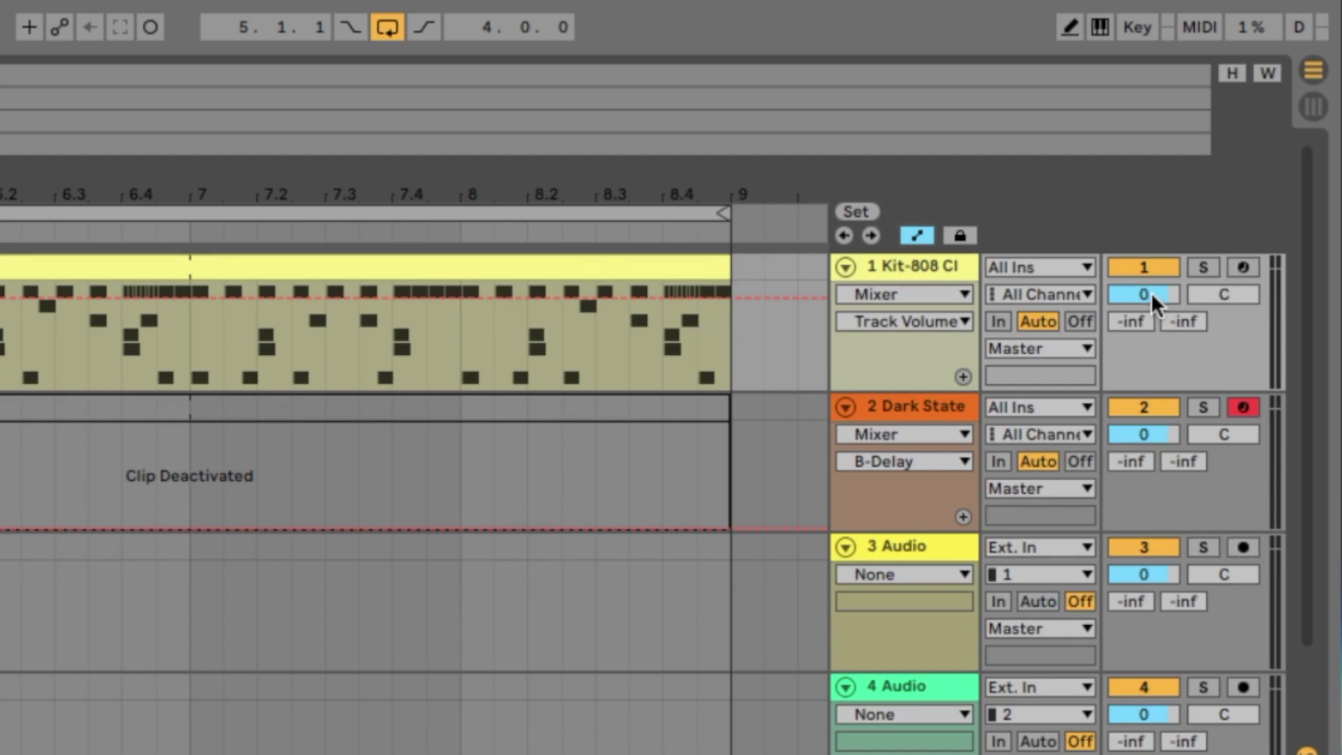
left_click_drag(1151, 293, 1151, 332)
key("Delete")
- Create a Kit-808 track volume fade-in from silence at bar 5 to 0 dB at bar 7 and play it back
left_click(192, 300)
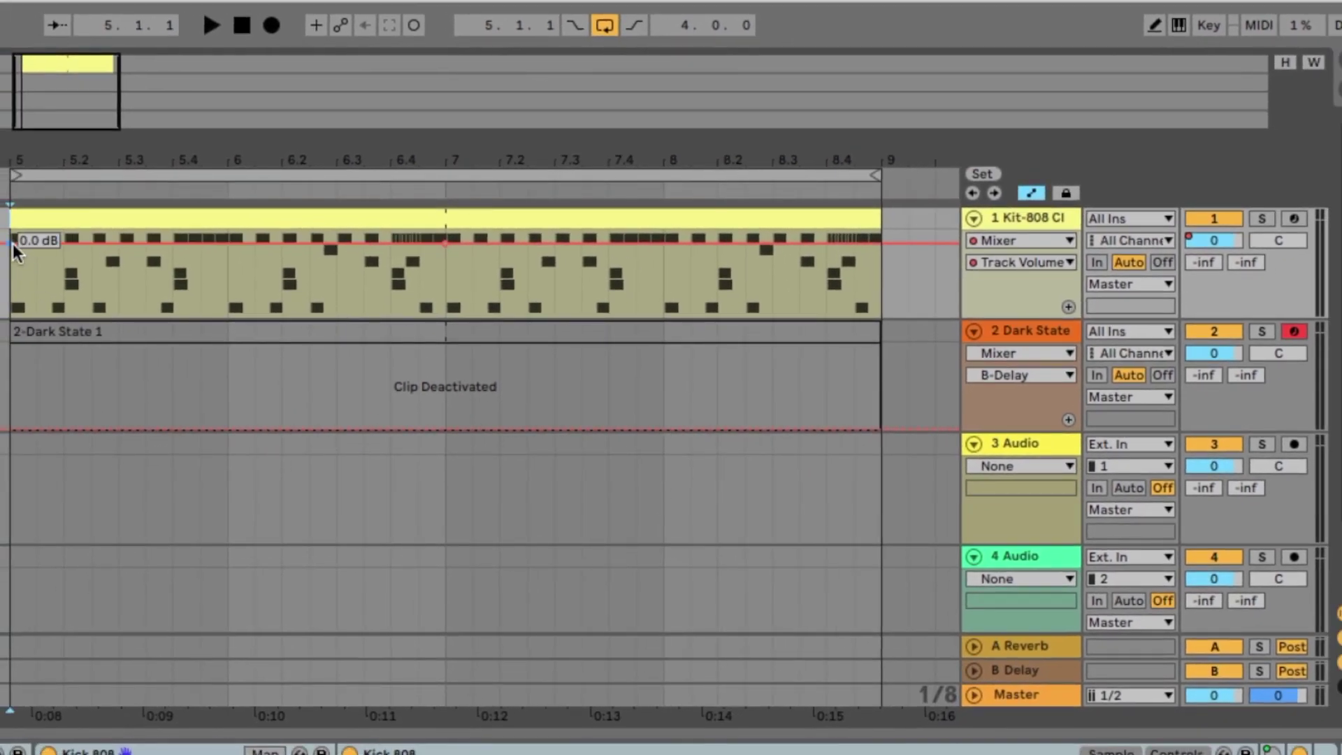
left_click_drag(12, 246, 14, 312)
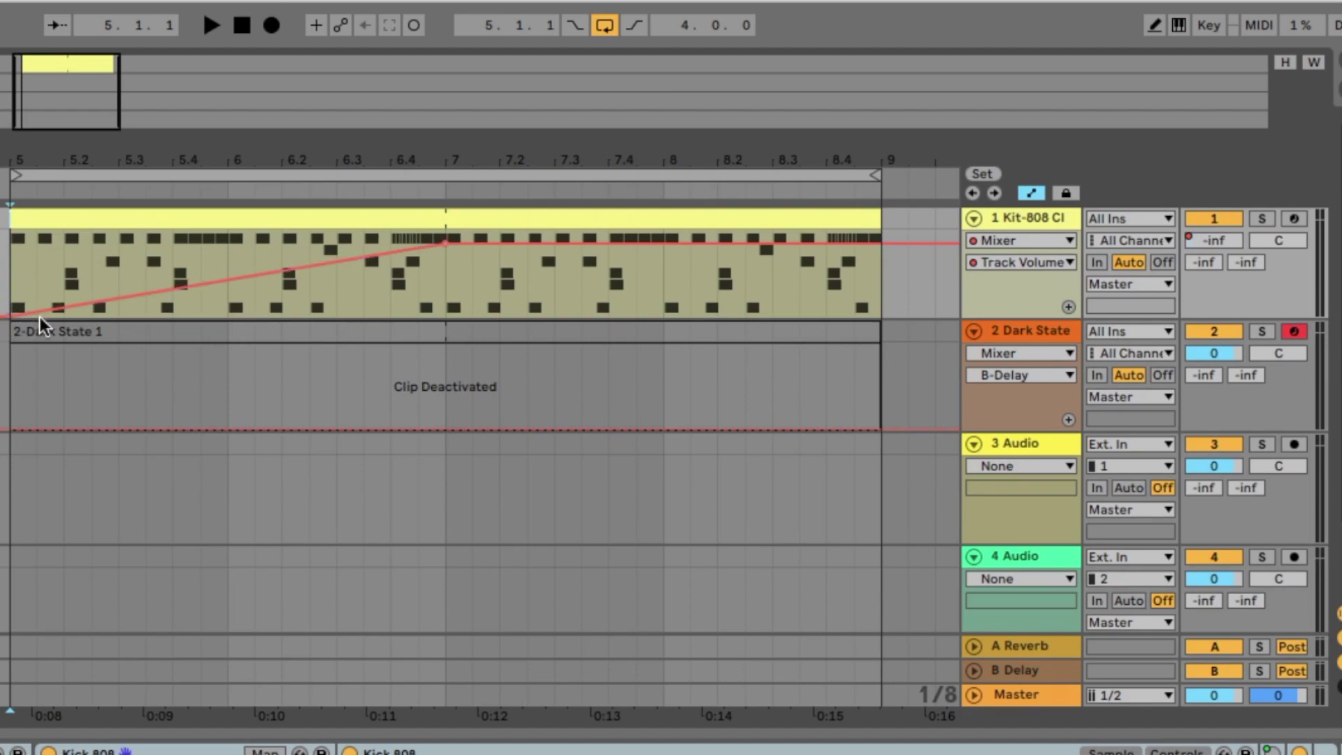
key("space")
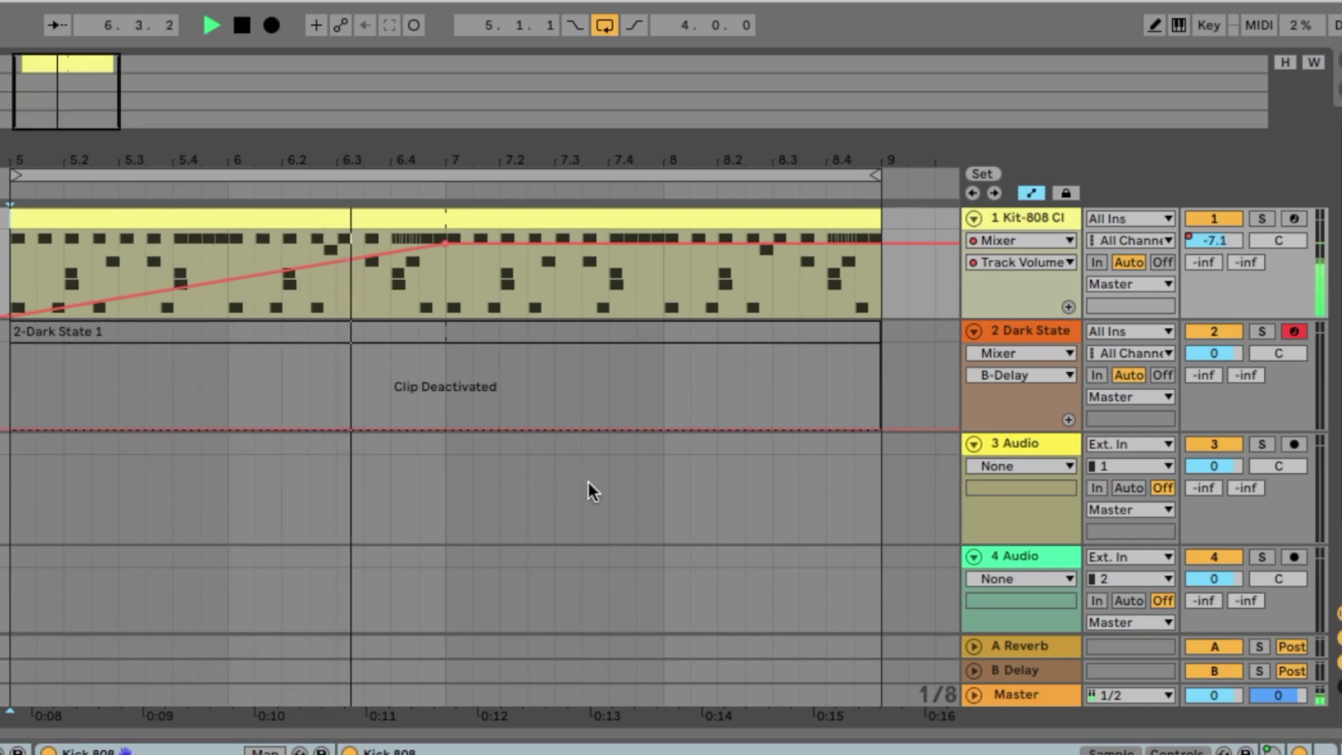
key("space")
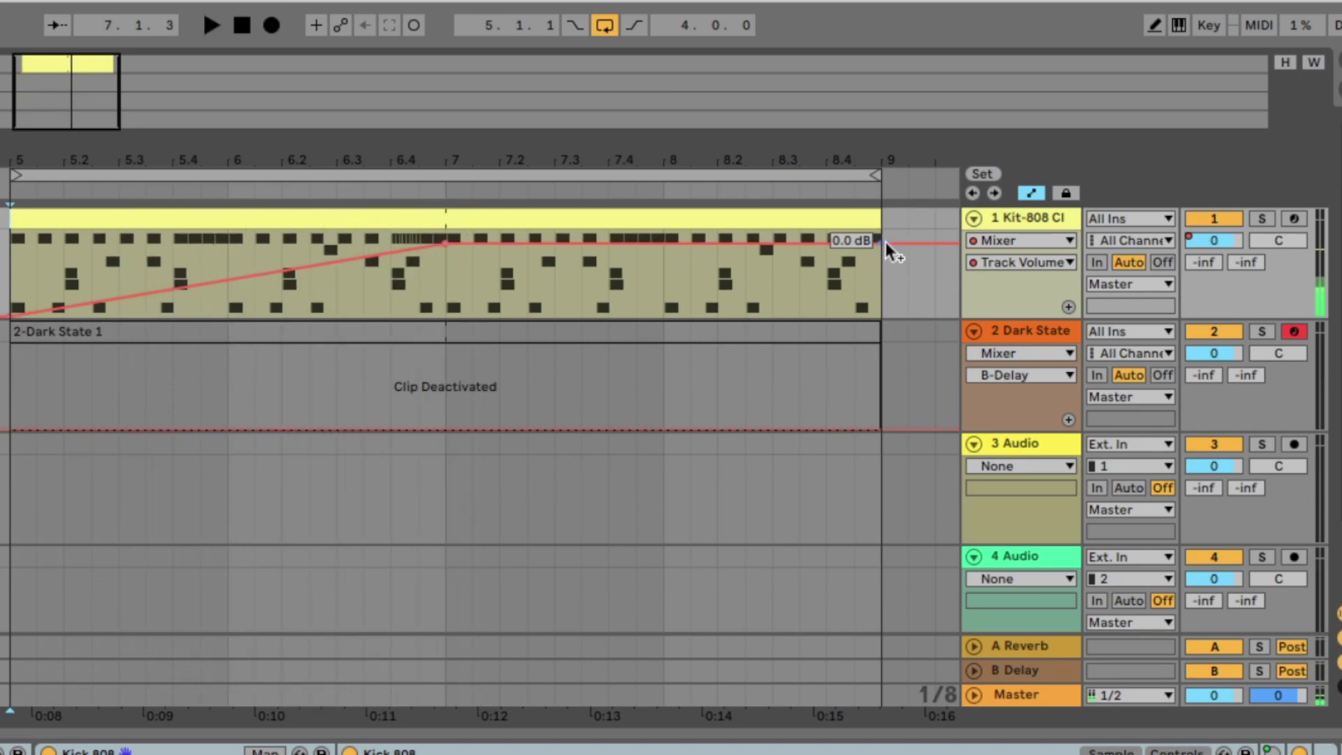
- Add a Kit-808 volume fade-out from bar 7 down to silence at bar 9 and play it back
left_click_drag(882, 242, 879, 316)
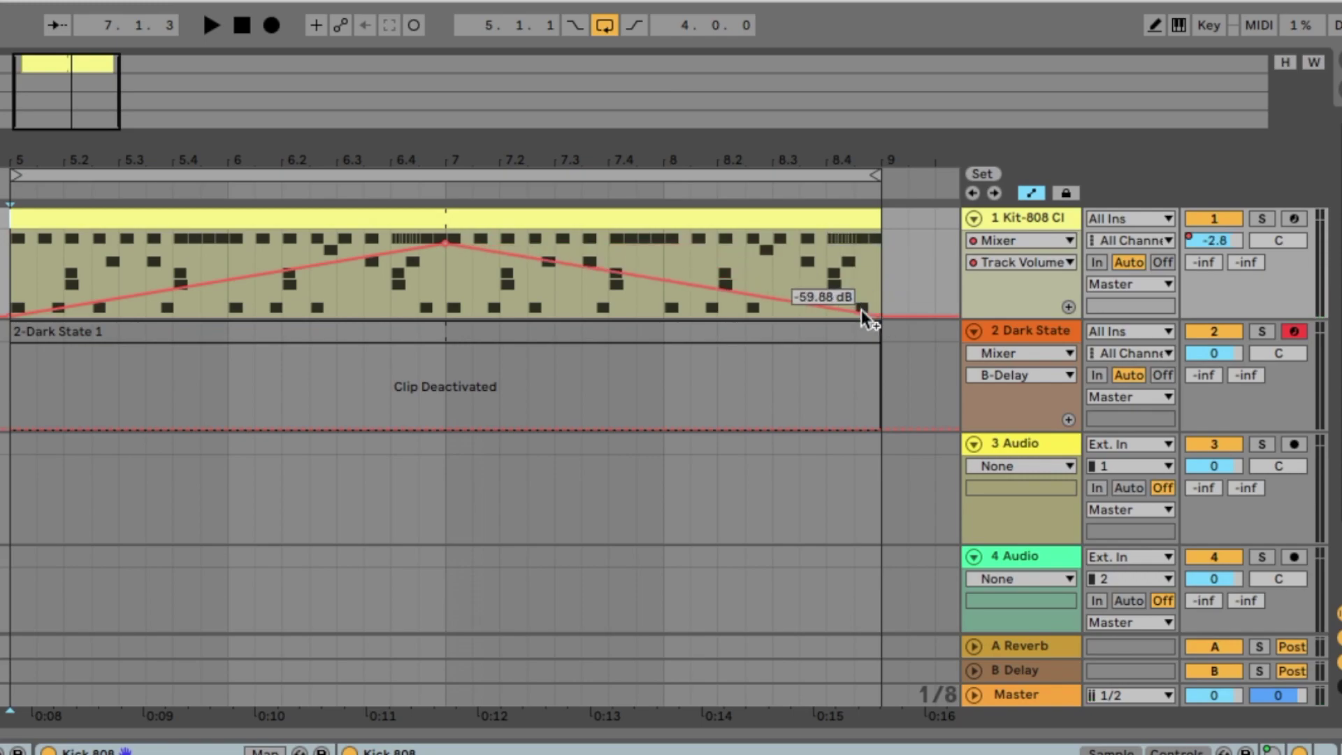
key("space")
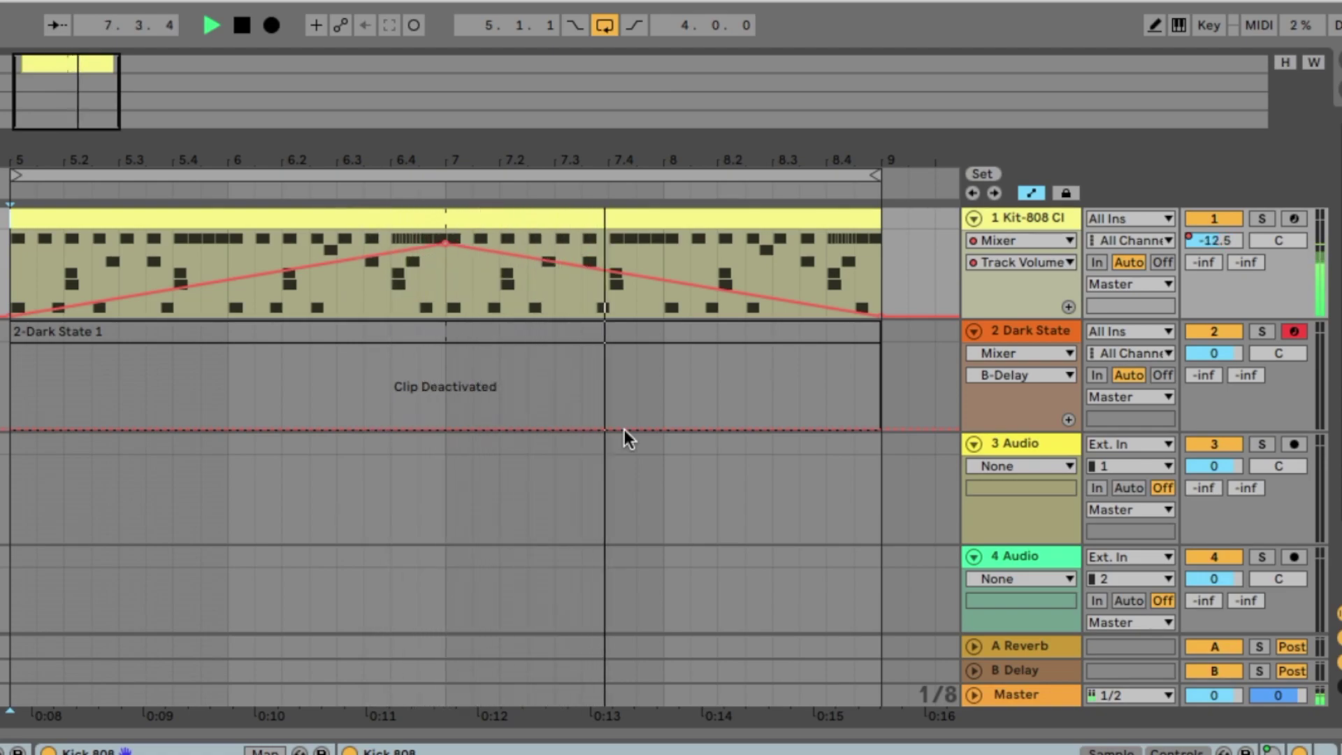
key("space")
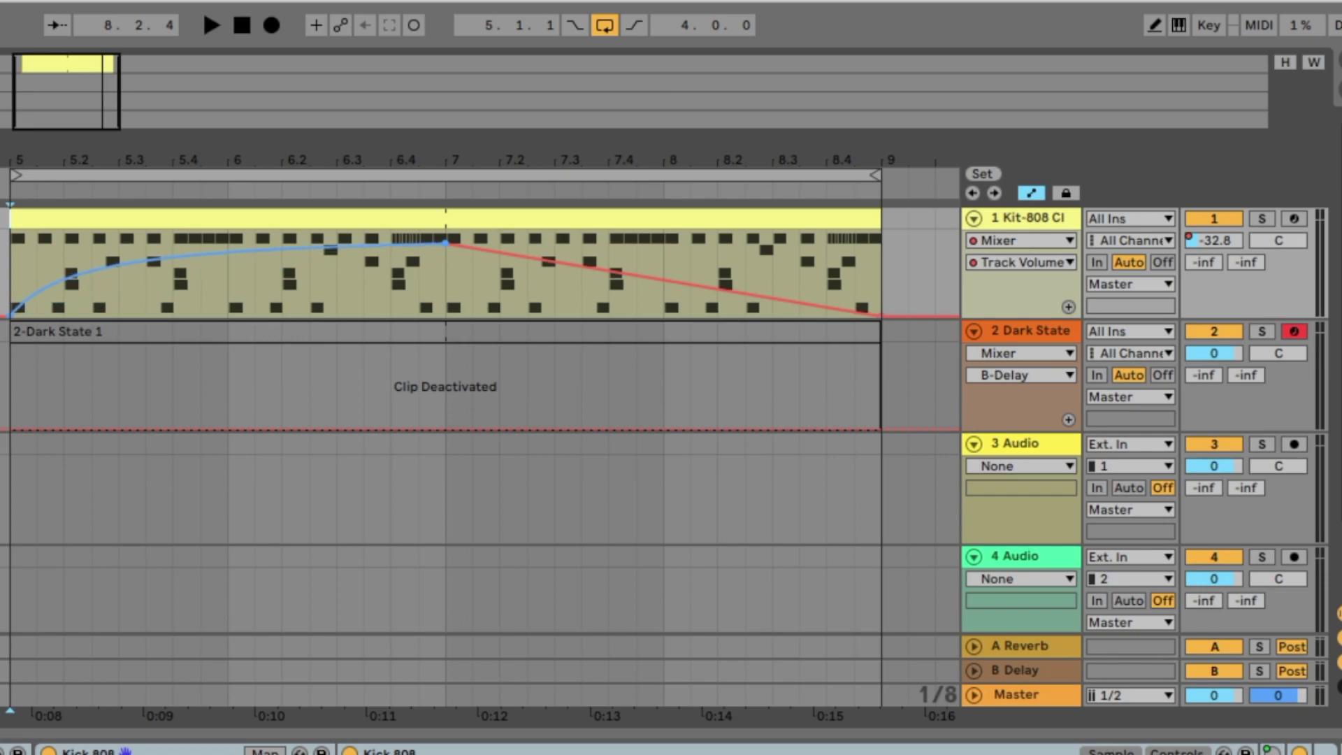
- Bend the volume fade-in so it rises late and the fade-out so it drops late, listening to the result
key("space")
left_click_drag(681, 279, 681, 255)
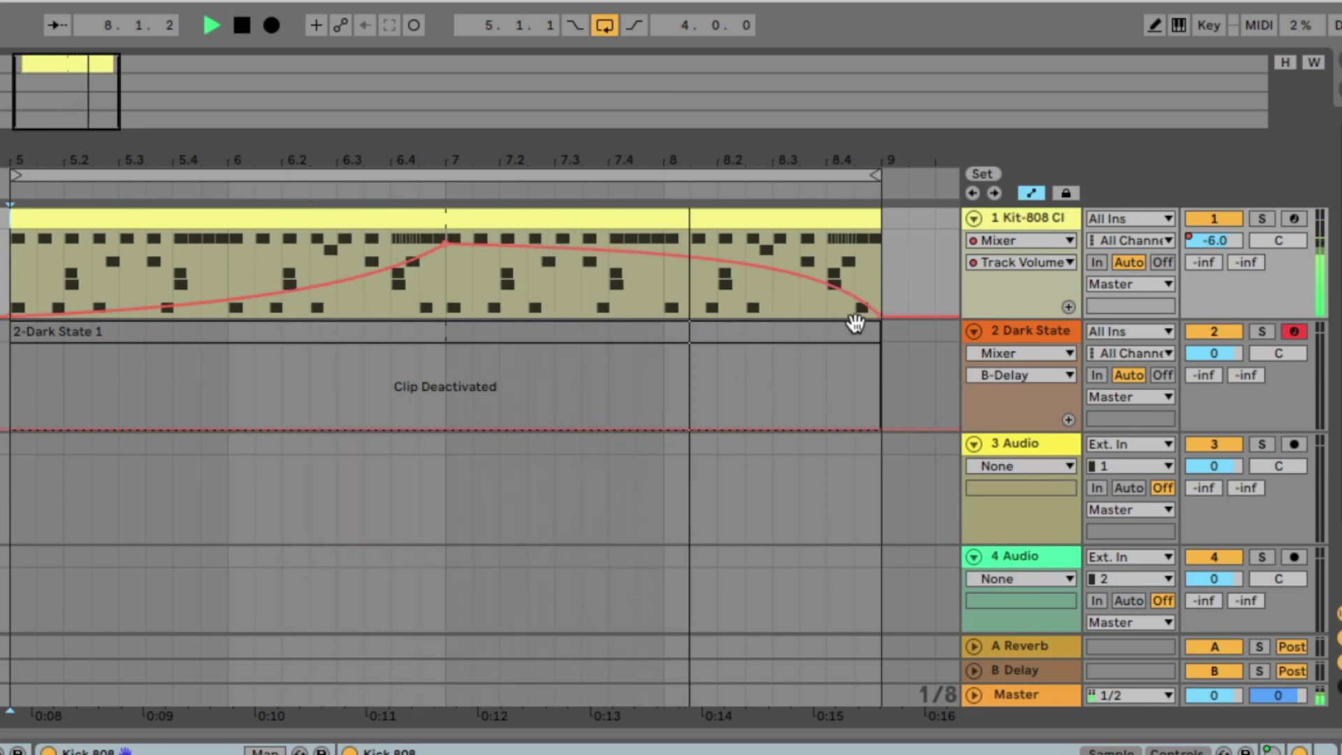
key("space")
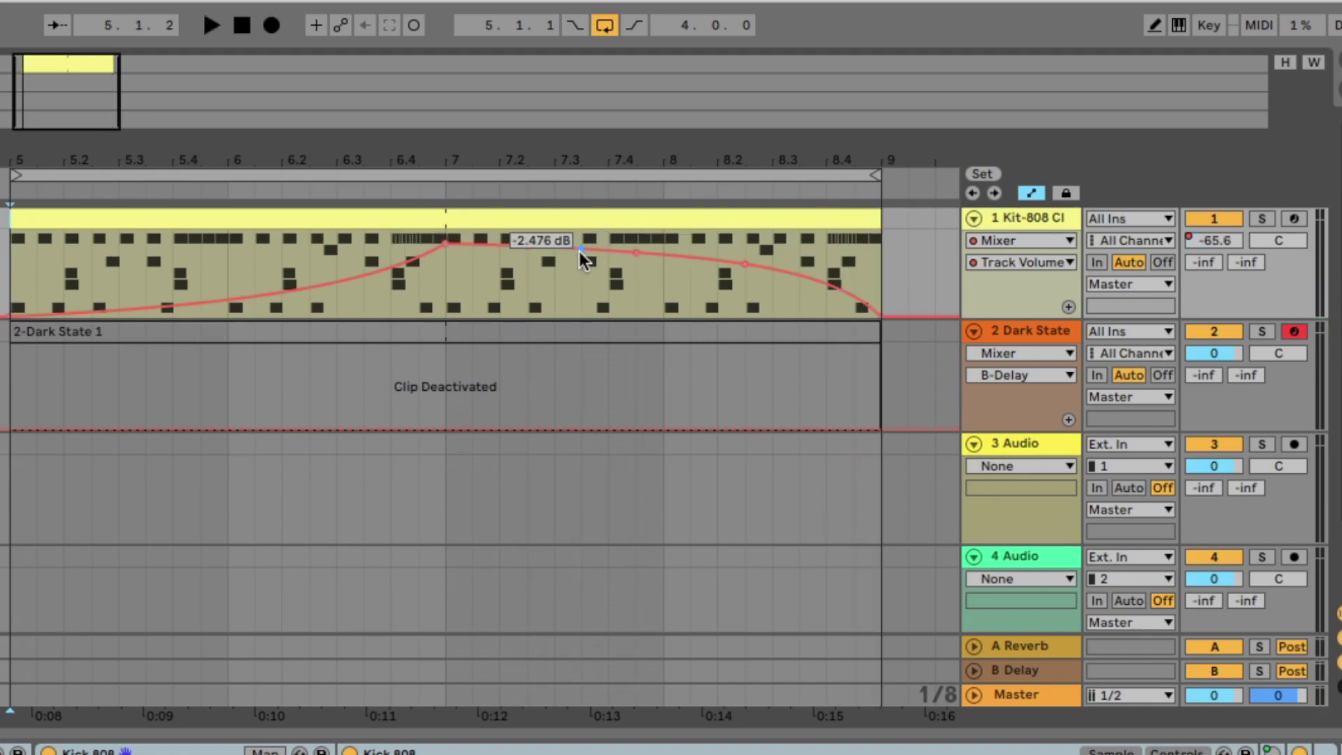
- Shape two dips into the volume fade-out, one near 7.3 and one down to silence just after bar 8, and play it back
left_click_drag(580, 249, 580, 295)
left_click(689, 255)
left_click_drag(693, 258, 693, 317)
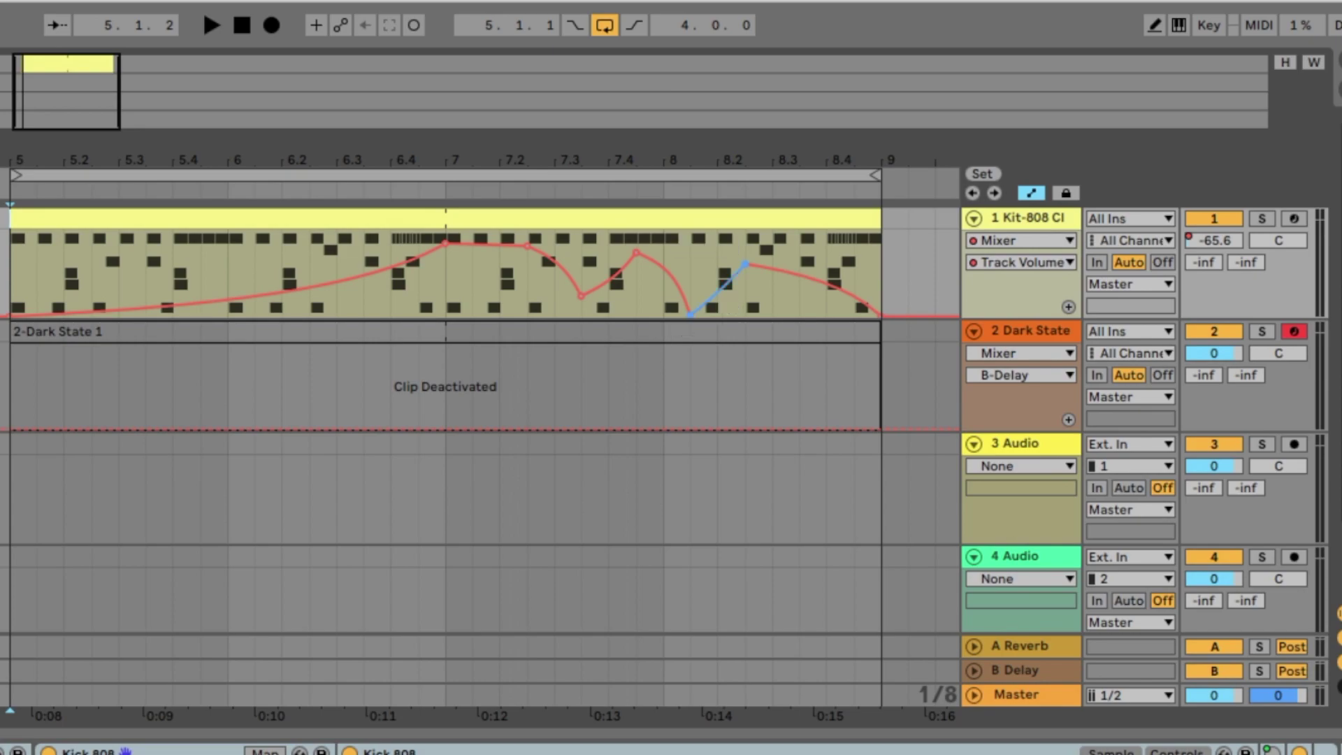
key("space")
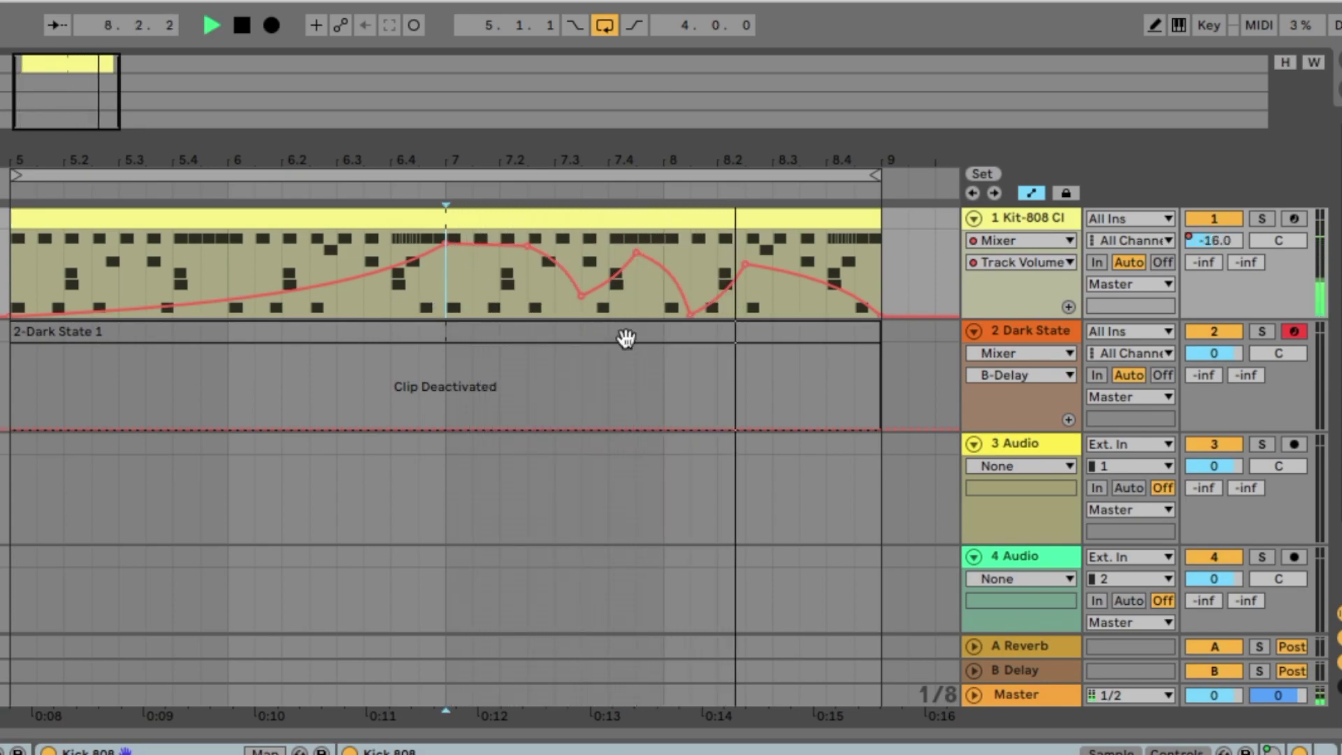
key("space")
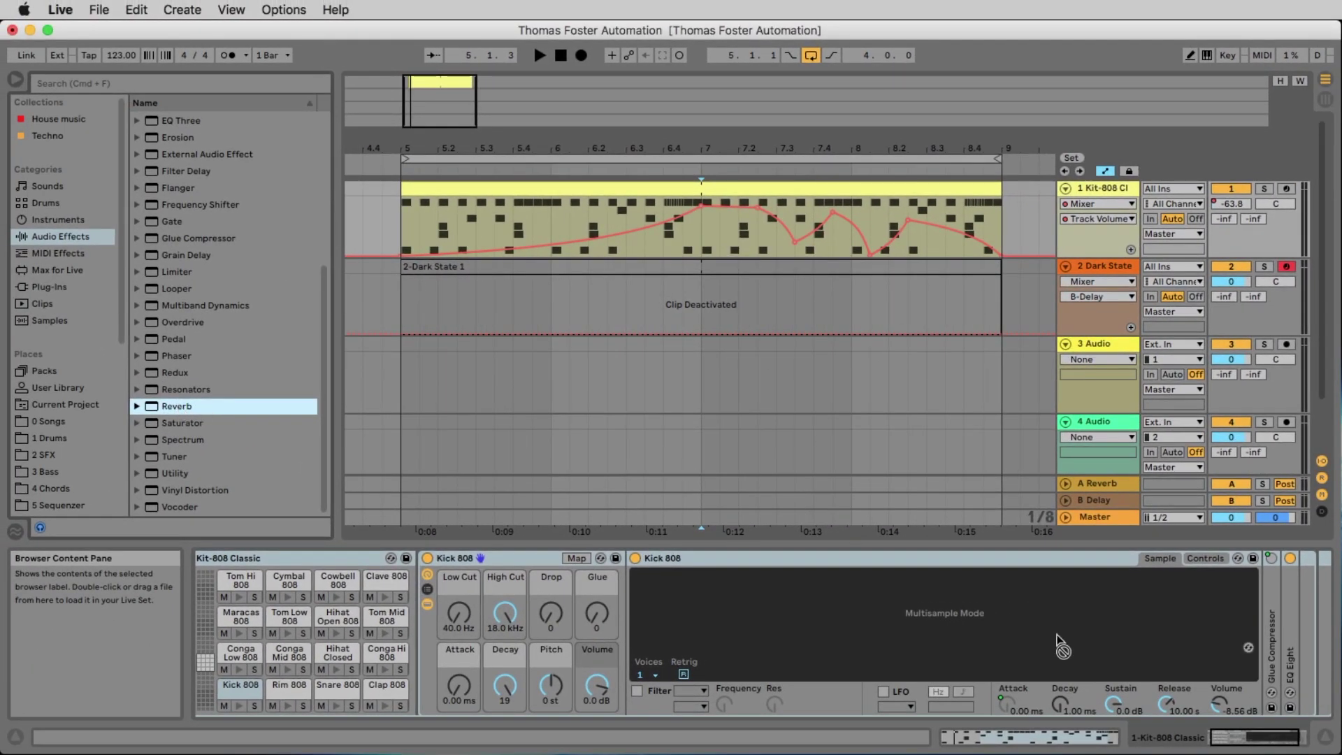
- Add a Reverb to the end of the Kit-808 track's device chain and delete the volume breakpoints after bar 7
left_click_drag(1057, 636, 1266, 656)
left_click_drag(829, 221, 829, 221)
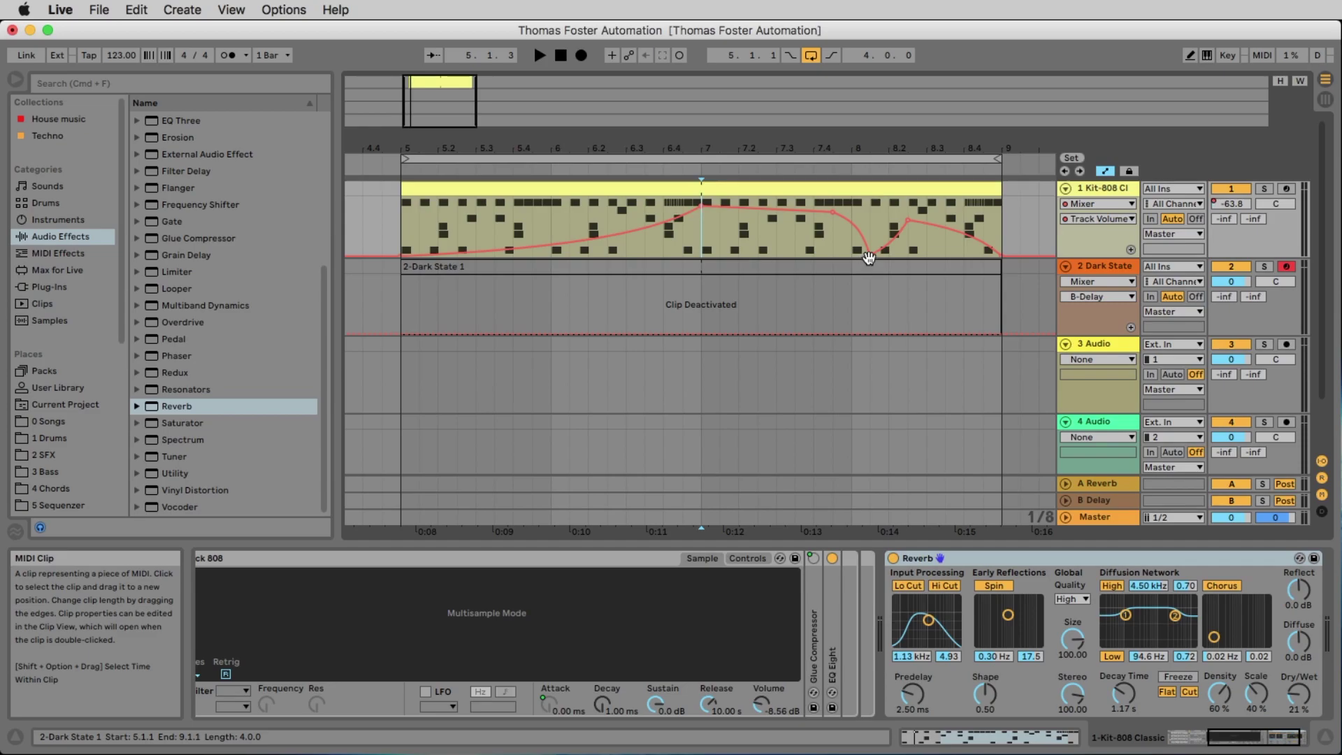
left_click(870, 255)
left_click(907, 220)
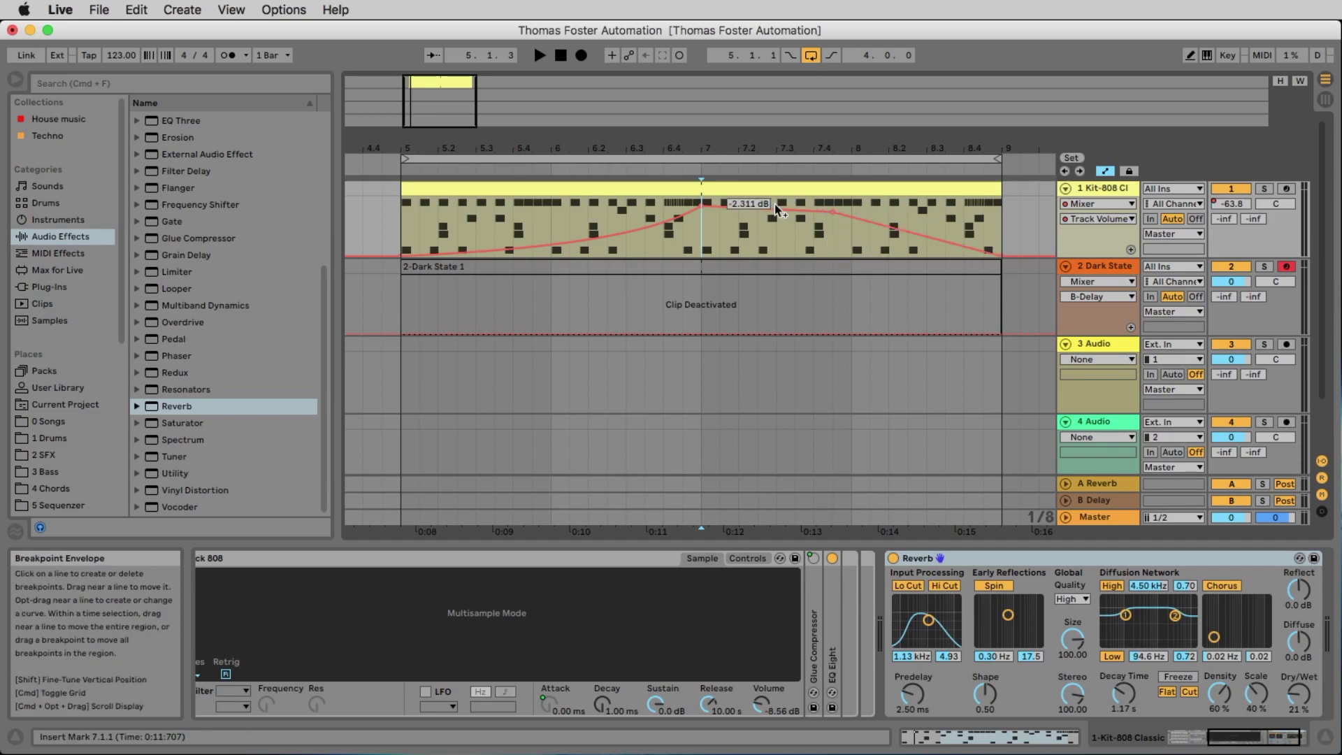
left_click(1000, 256)
left_click(833, 212)
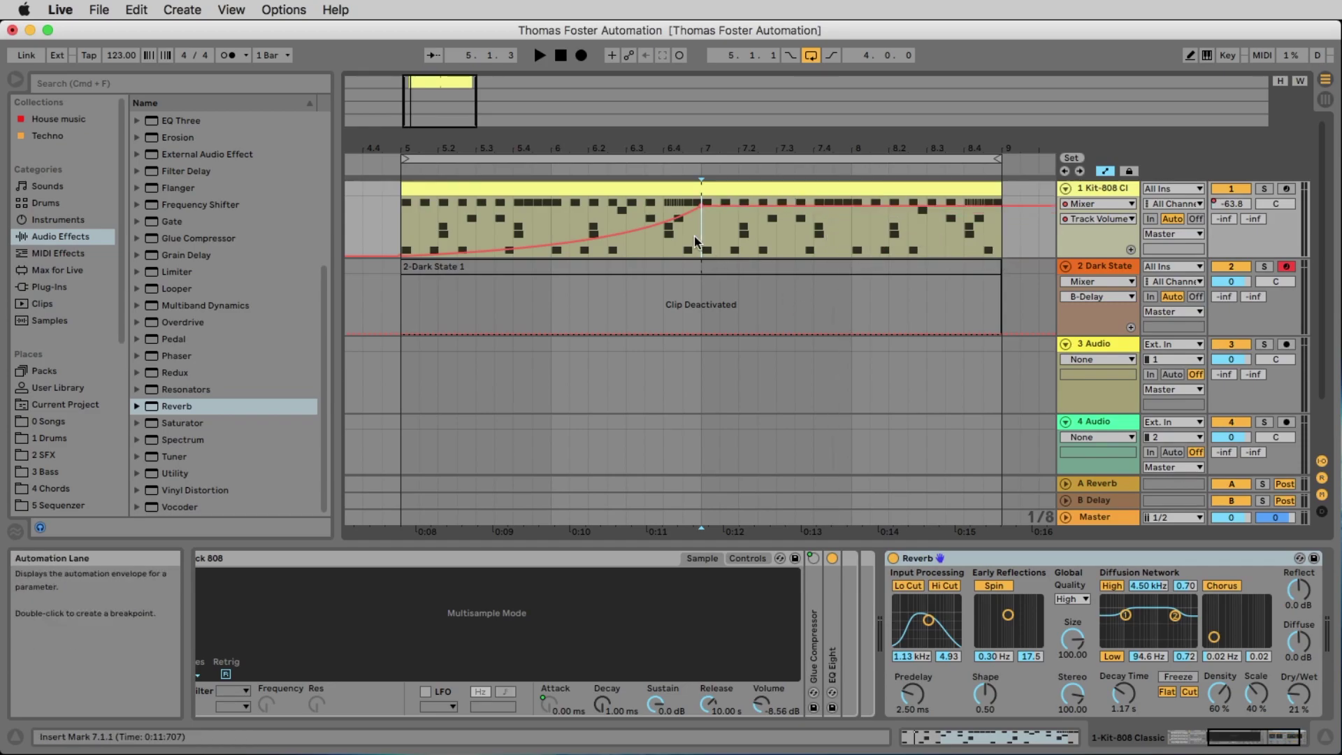
- Set the Reverb's Decay Time to 4.76 s and its Dry/Wet to 36 % while the loop plays
key("space")
left_click_drag(1123, 693, 1122, 664)
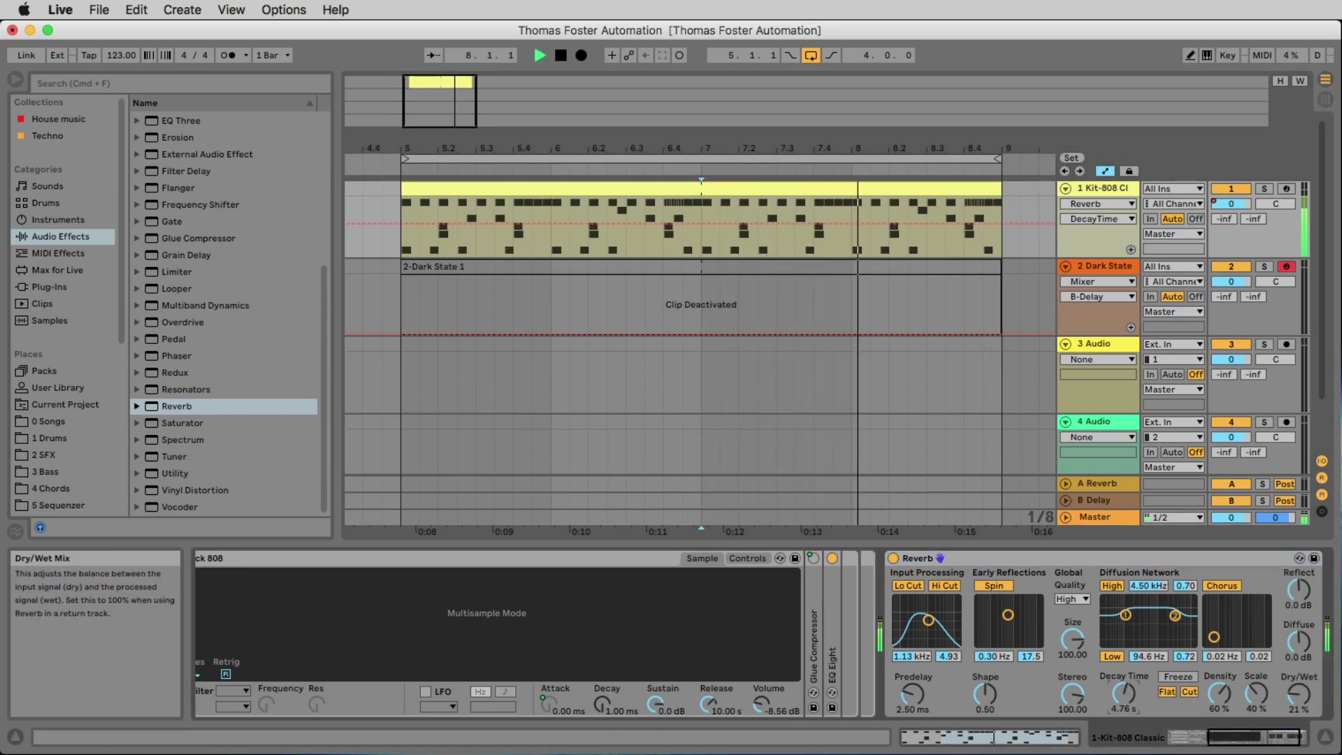
left_click_drag(1298, 694, 1298, 673)
key("space")
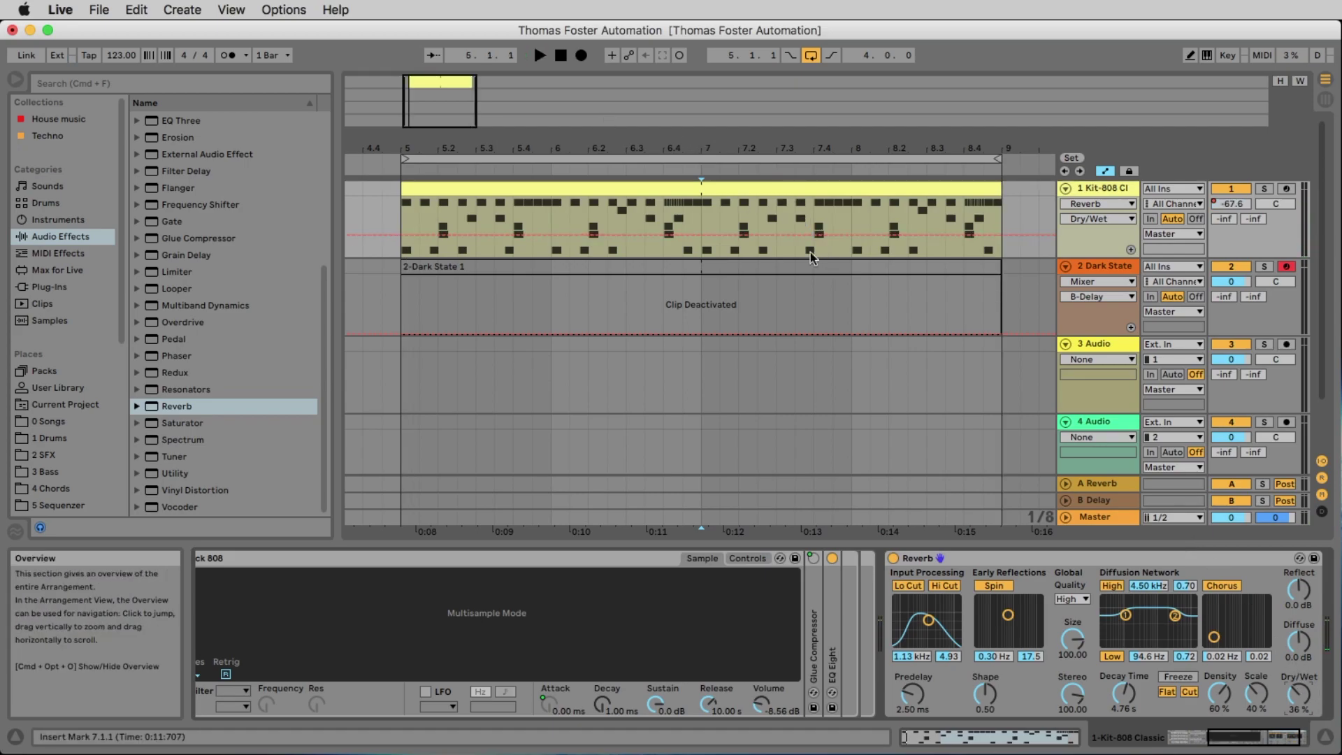
- Audition the Reverb with high Dry/Wet amounts such as 98 % and 75 %, and set Dry/Wet to 0 %
left_click_drag(803, 144, 714, 164)
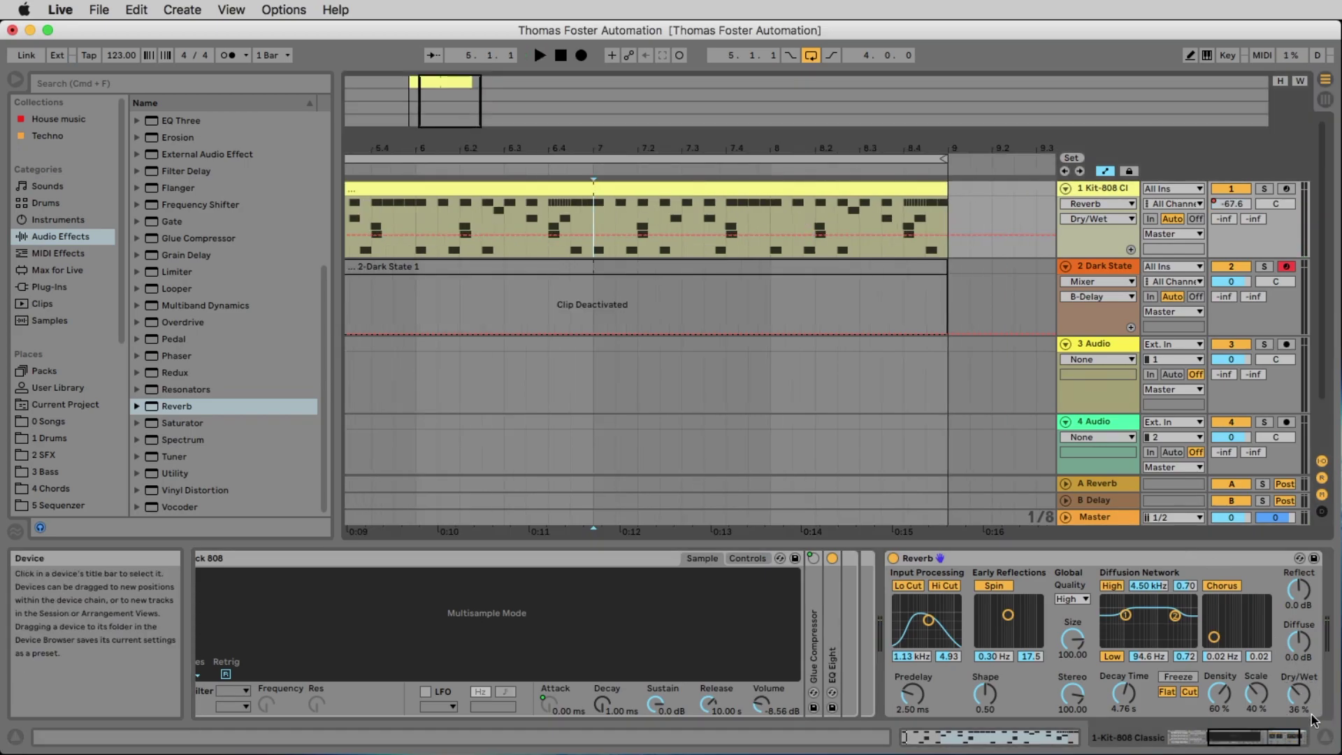
left_click_drag(1298, 701, 1298, 717)
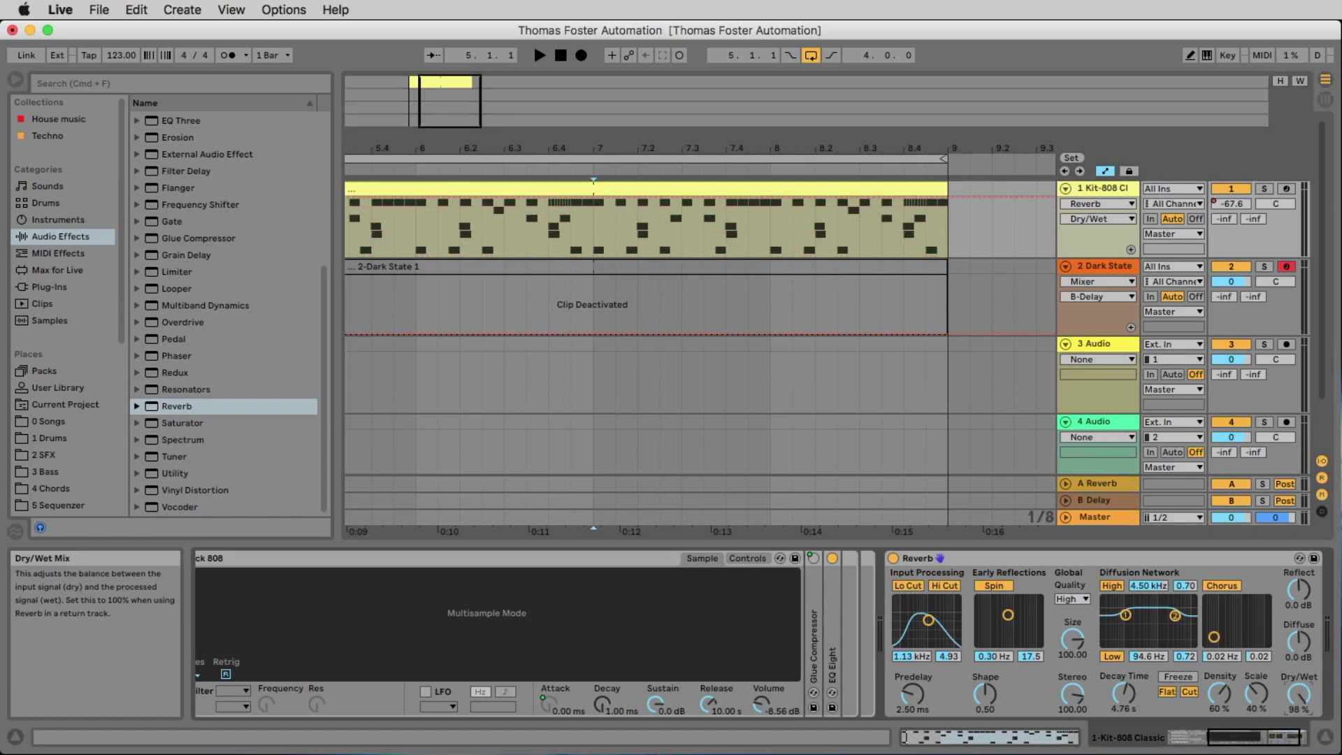
left_click_drag(1294, 694, 1294, 709)
key("space")
key("space")
key("space")
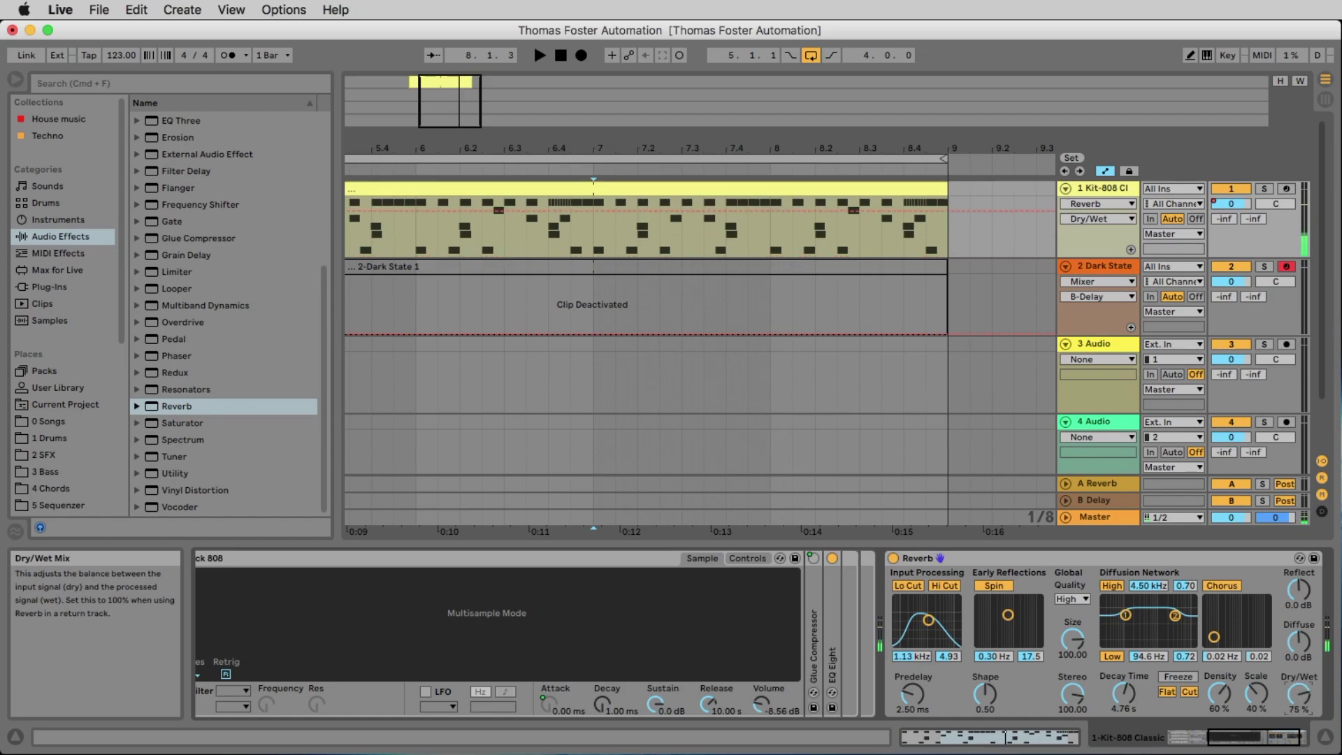
key("space")
left_click_drag(1298, 694, 1298, 713)
key("space")
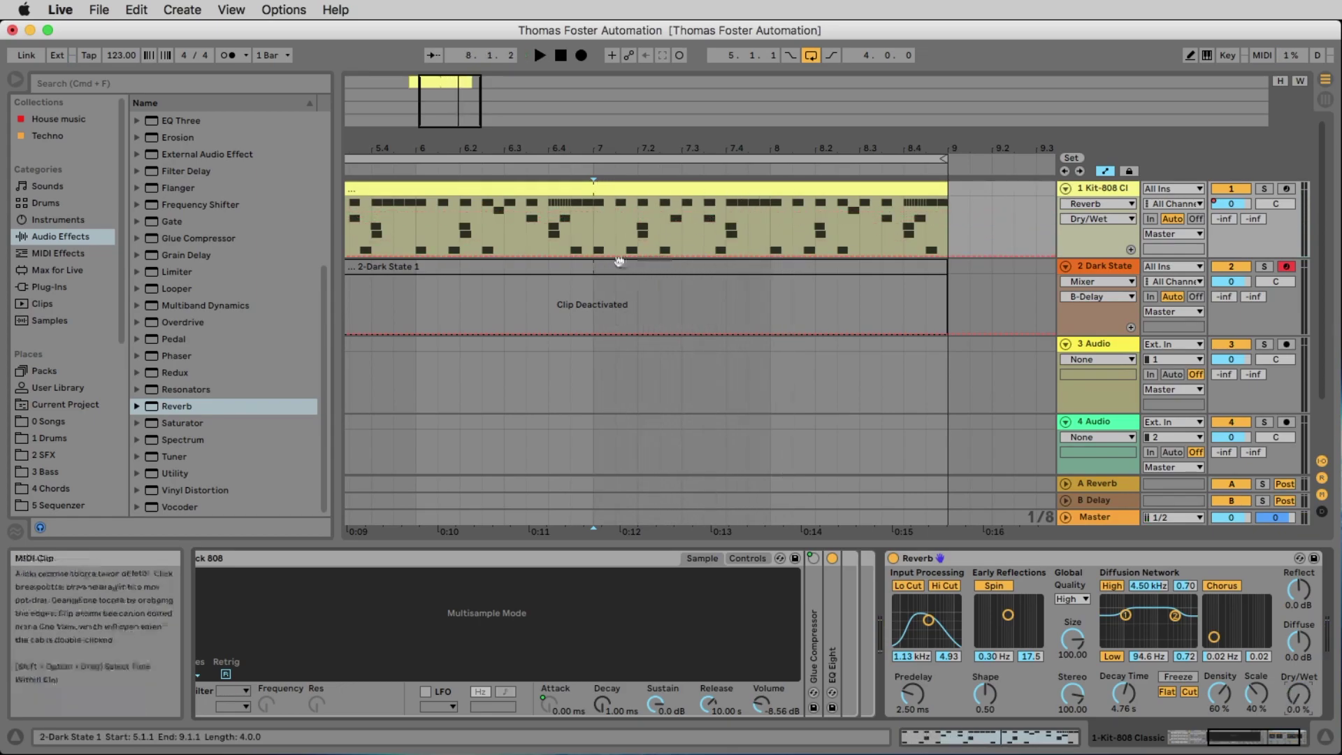
- Create a Reverb Dry/Wet ramp from 0 % at bar 7 to about 58 % just before bar 8, dropping back to 0 %, and play it
left_click(587, 260)
left_click(590, 255)
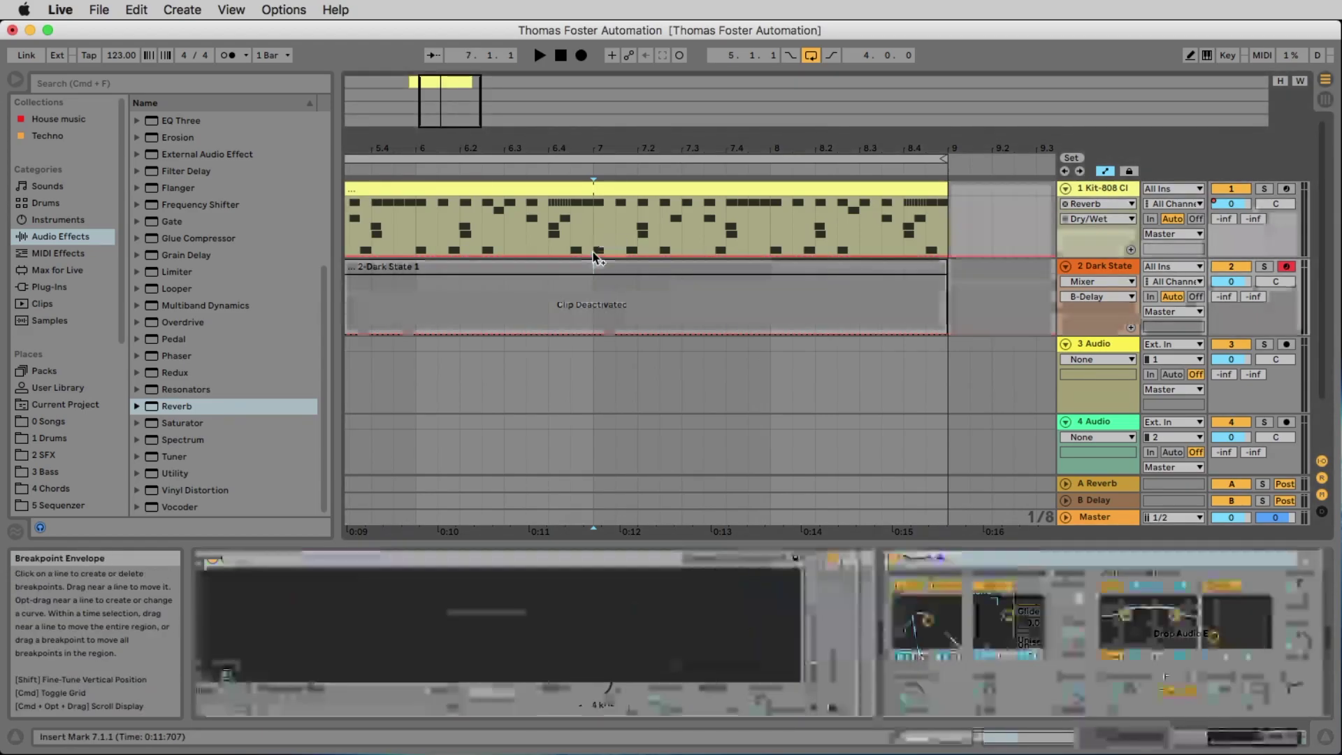
left_click(755, 261)
left_click_drag(755, 253, 754, 222)
key("space")
key("space")
left_click(602, 230)
key("space")
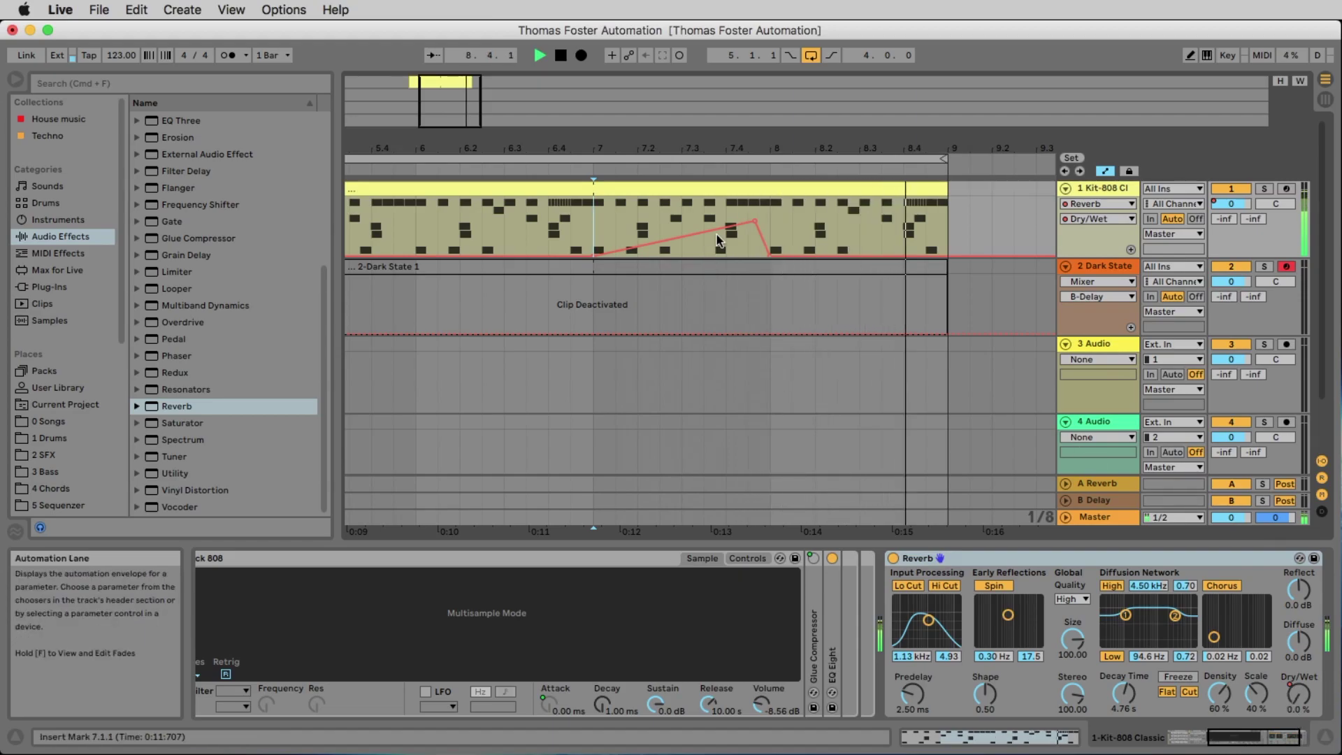
key("space")
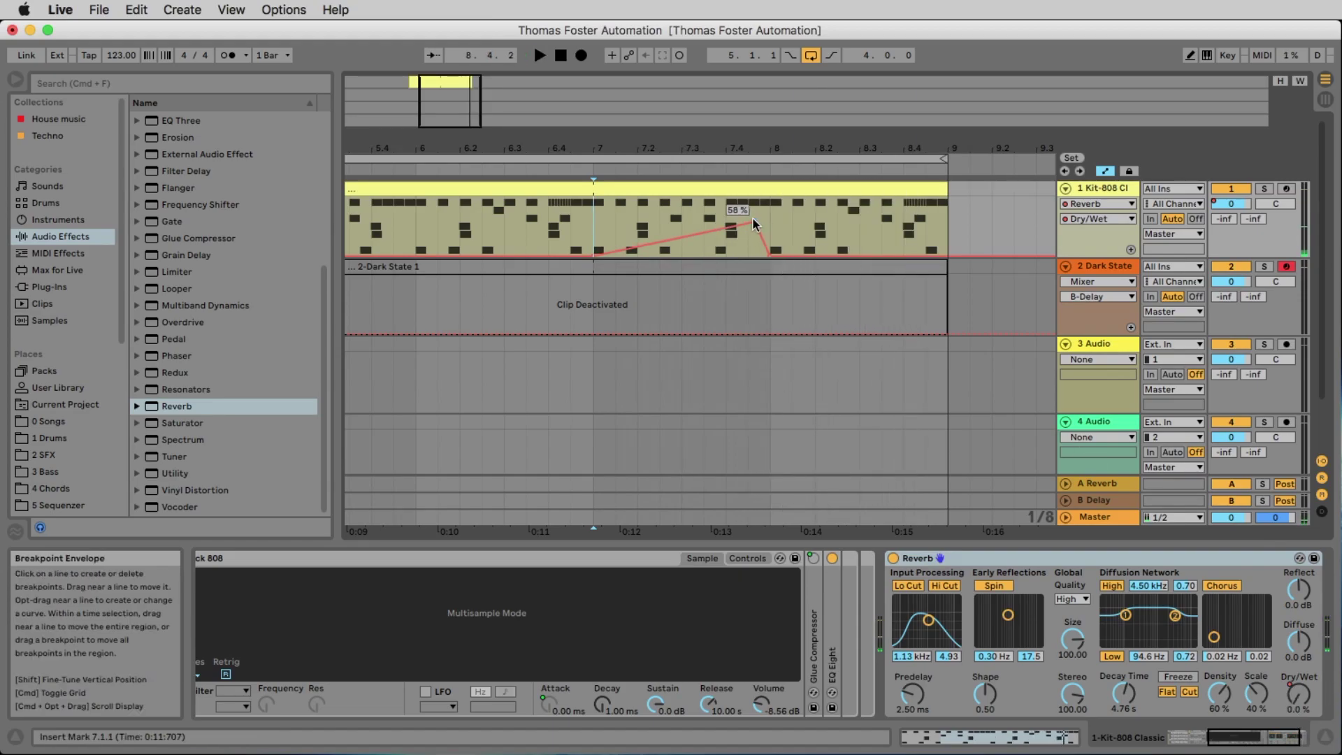
- Delete the Reverb Dry/Wet ramp's breakpoints and switch to Draw Mode
left_click(756, 225)
left_click(599, 255)
key("Delete")
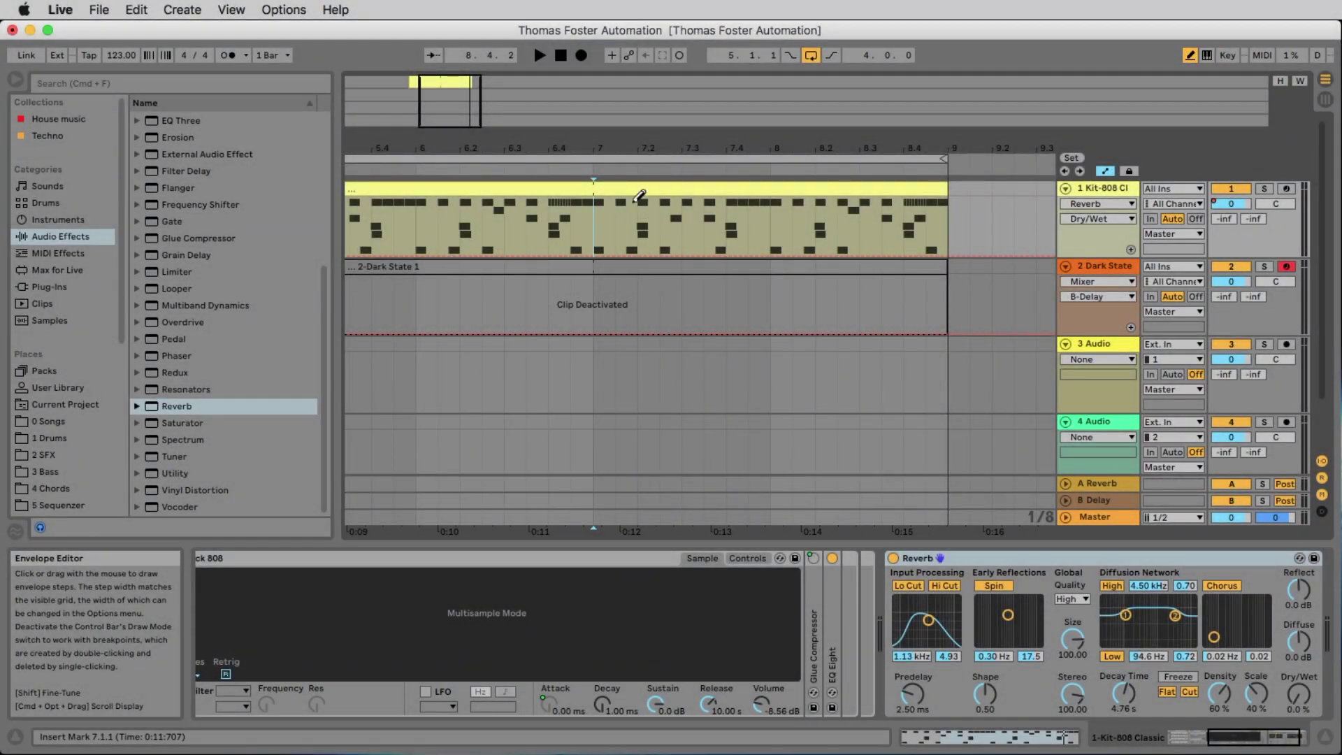
- Draw 1/16-note Reverb Dry/Wet spikes on the Kit-808 track within bar 7 and listen to them
left_click_drag(643, 148, 644, 170)
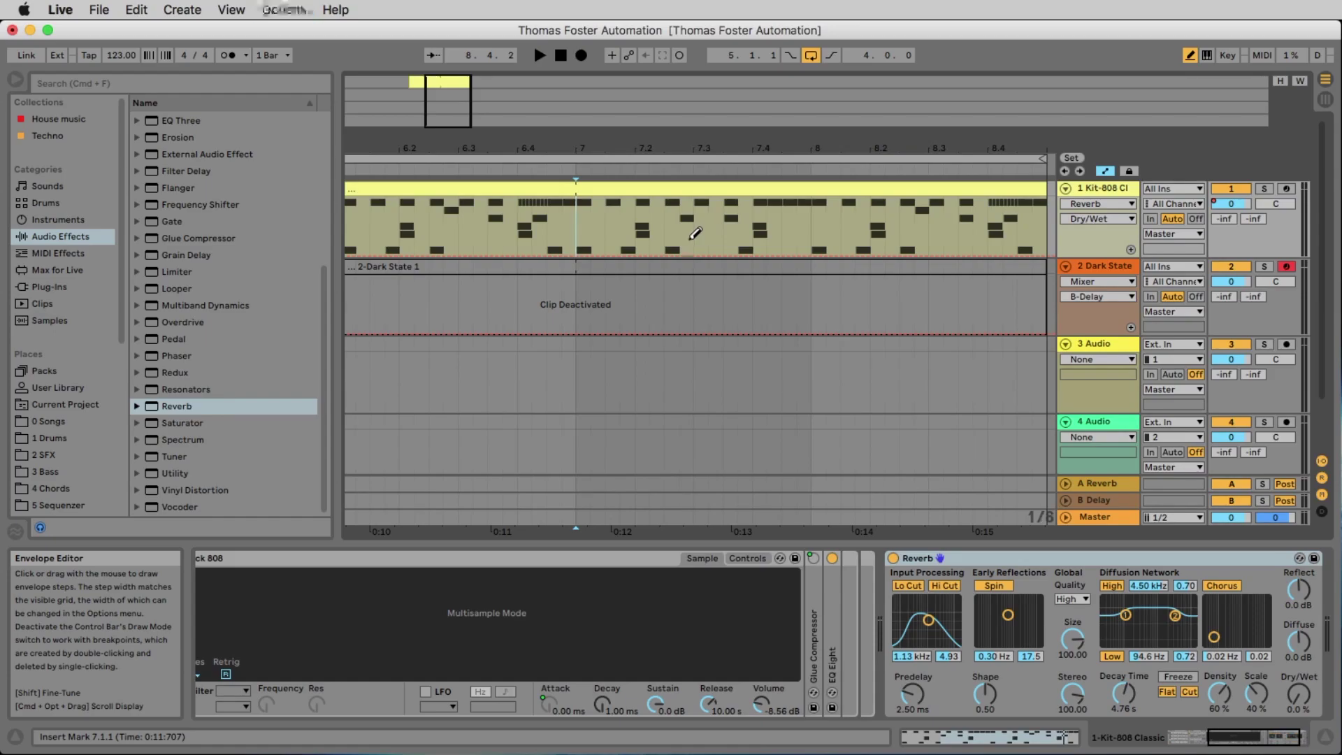
left_click_drag(795, 148, 761, 146)
left_click_drag(652, 205, 660, 220)
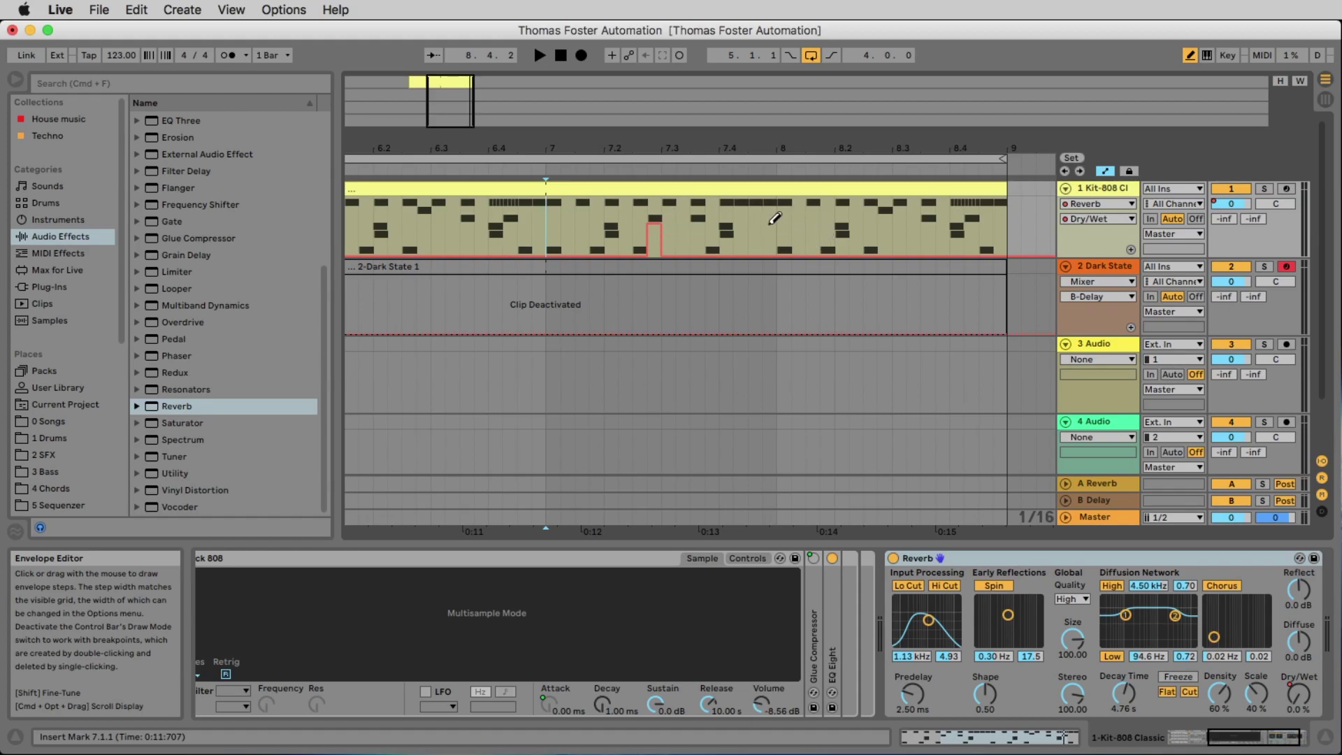
left_click(770, 224)
key("space")
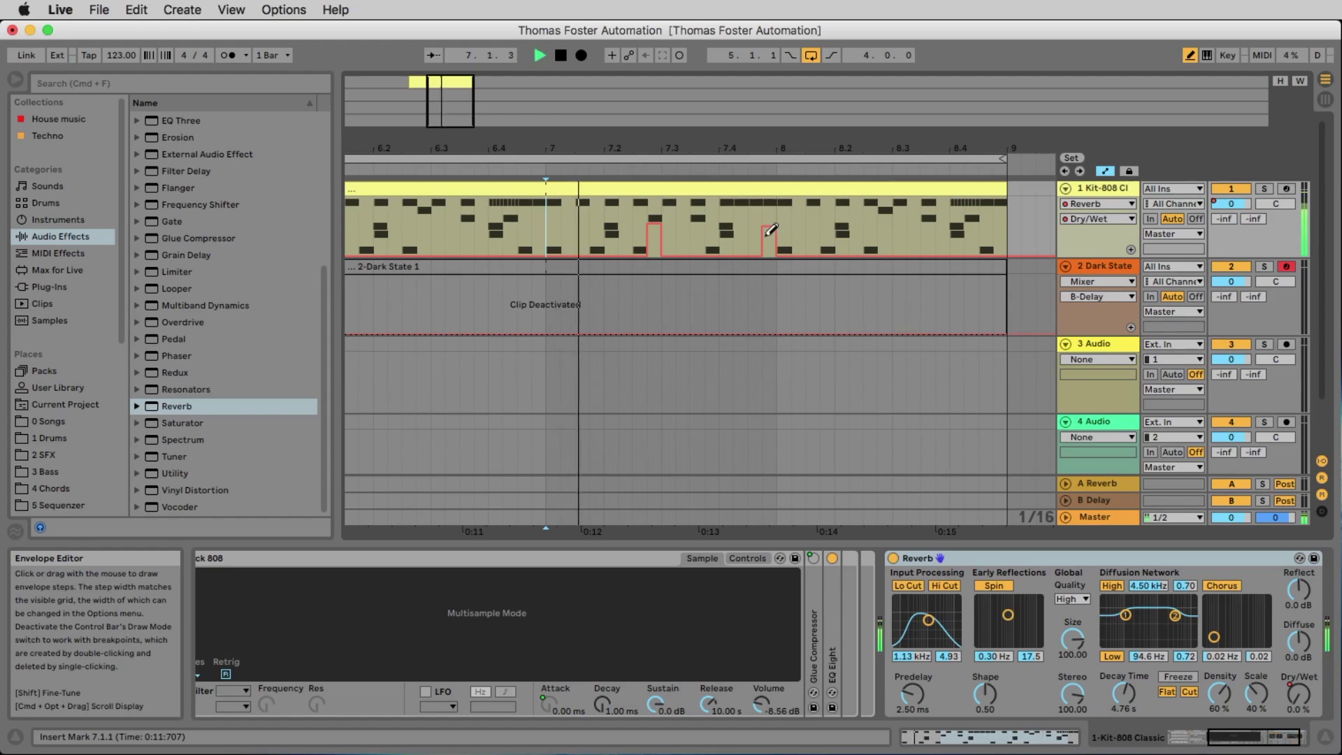
key("space")
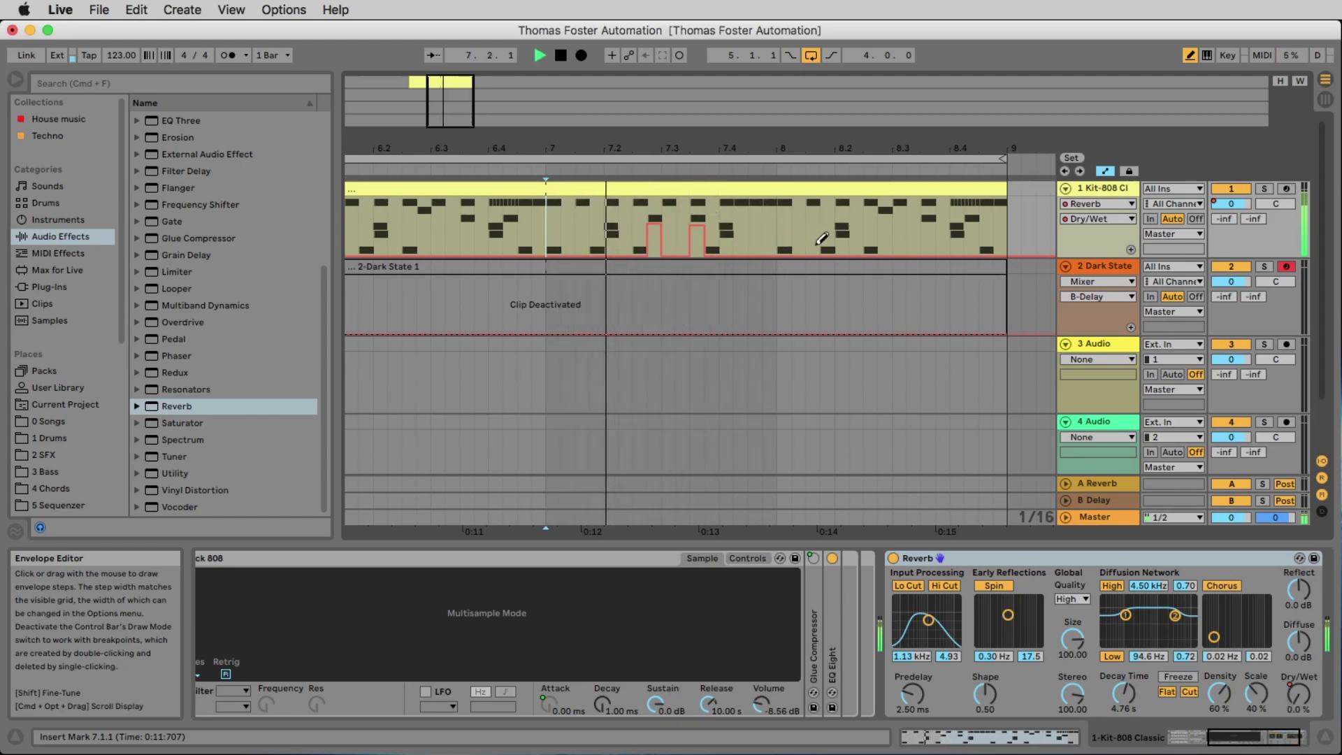
- Draw further 1/16-note Reverb Dry/Wet spikes across bar 8 and play the loop
left_click(884, 224)
key("space")
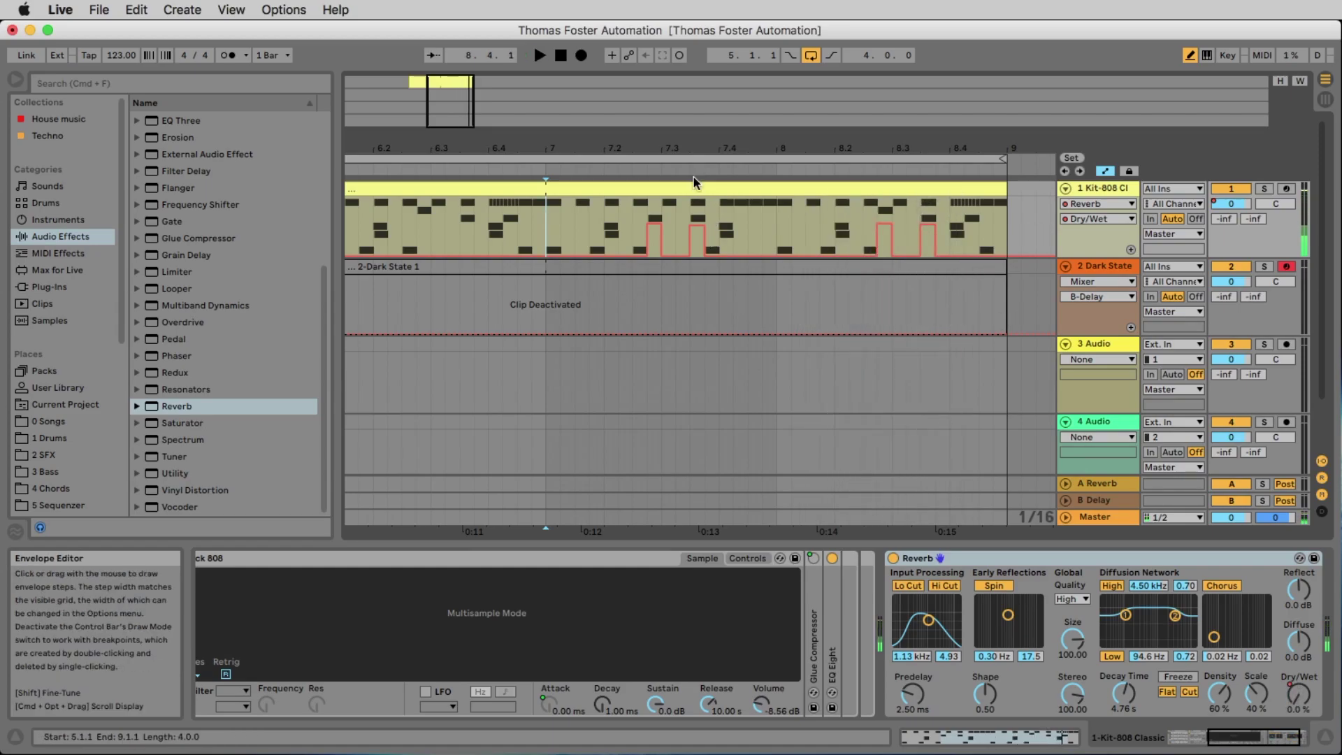
left_click_drag(689, 143, 663, 151)
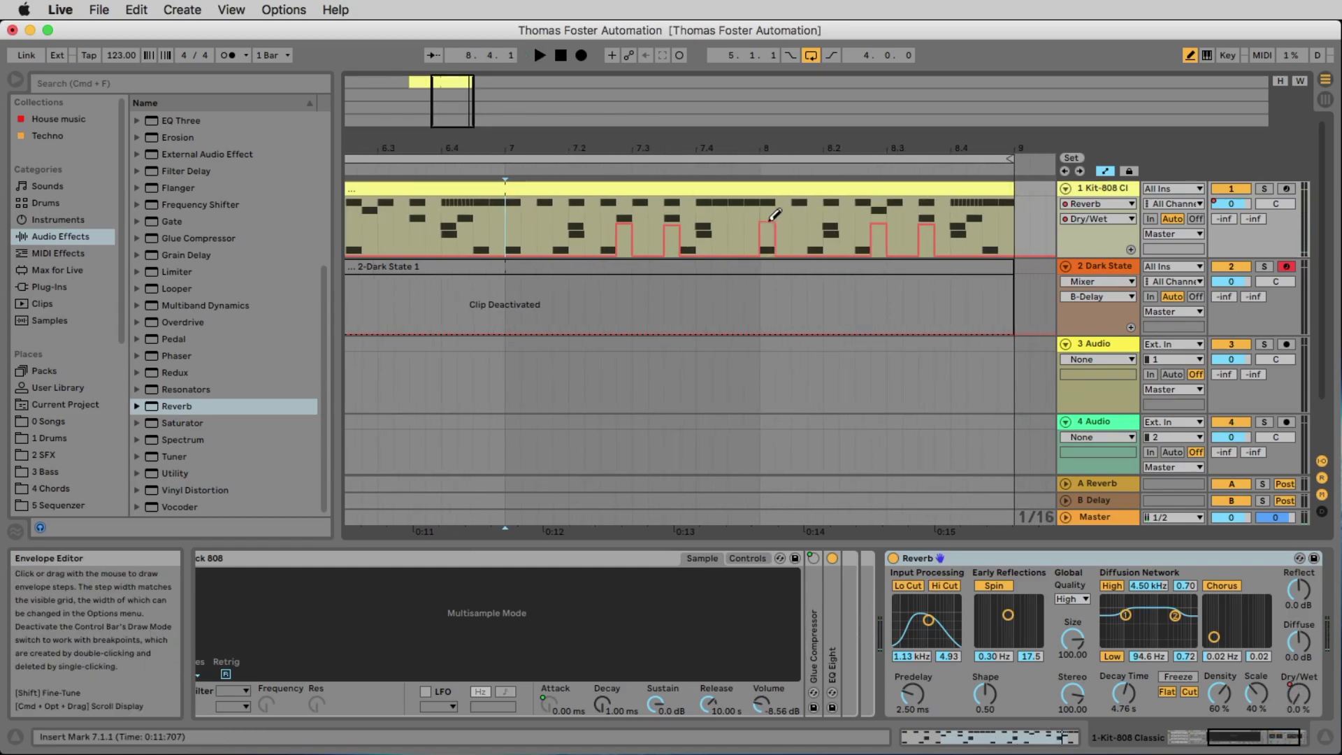
key("space")
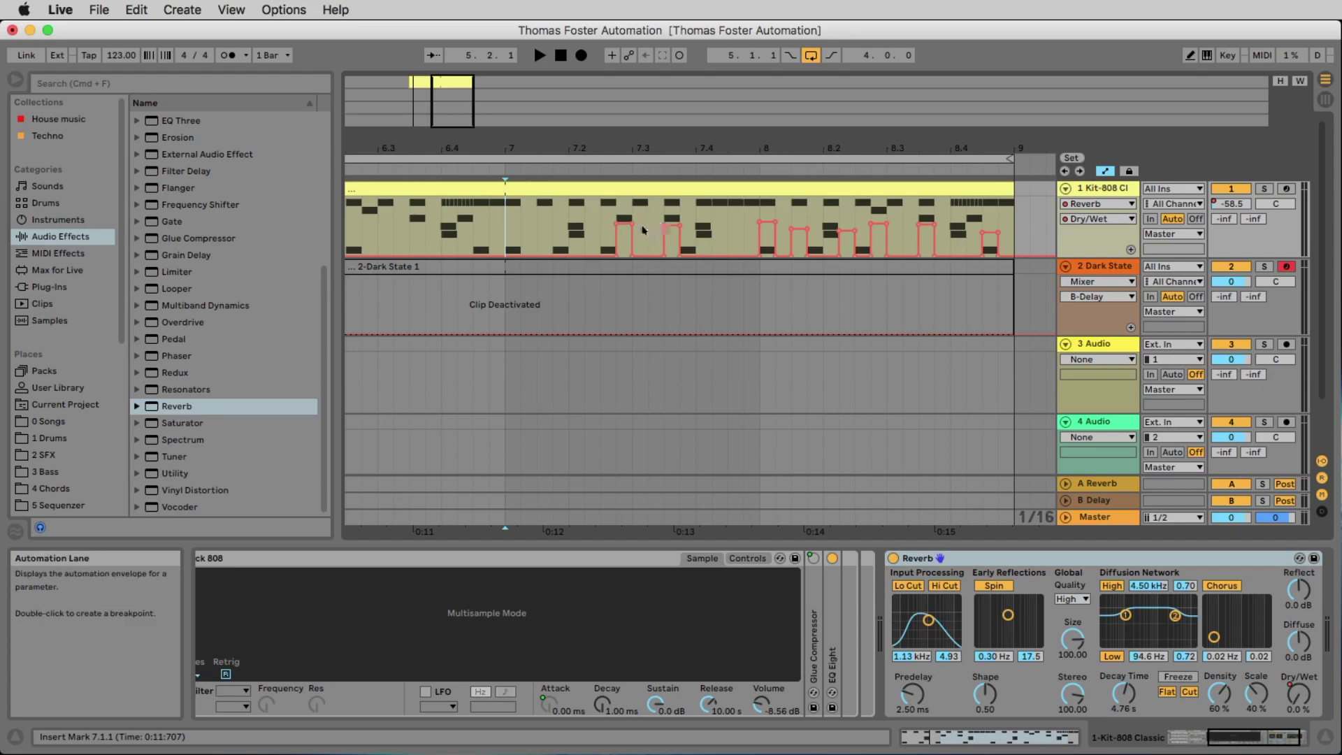
- Slope the Reverb Dry/Wet automation down after the first bar 7 spike and up from 0 % into the bar 8 spike, and play it
left_click_drag(633, 256, 664, 255)
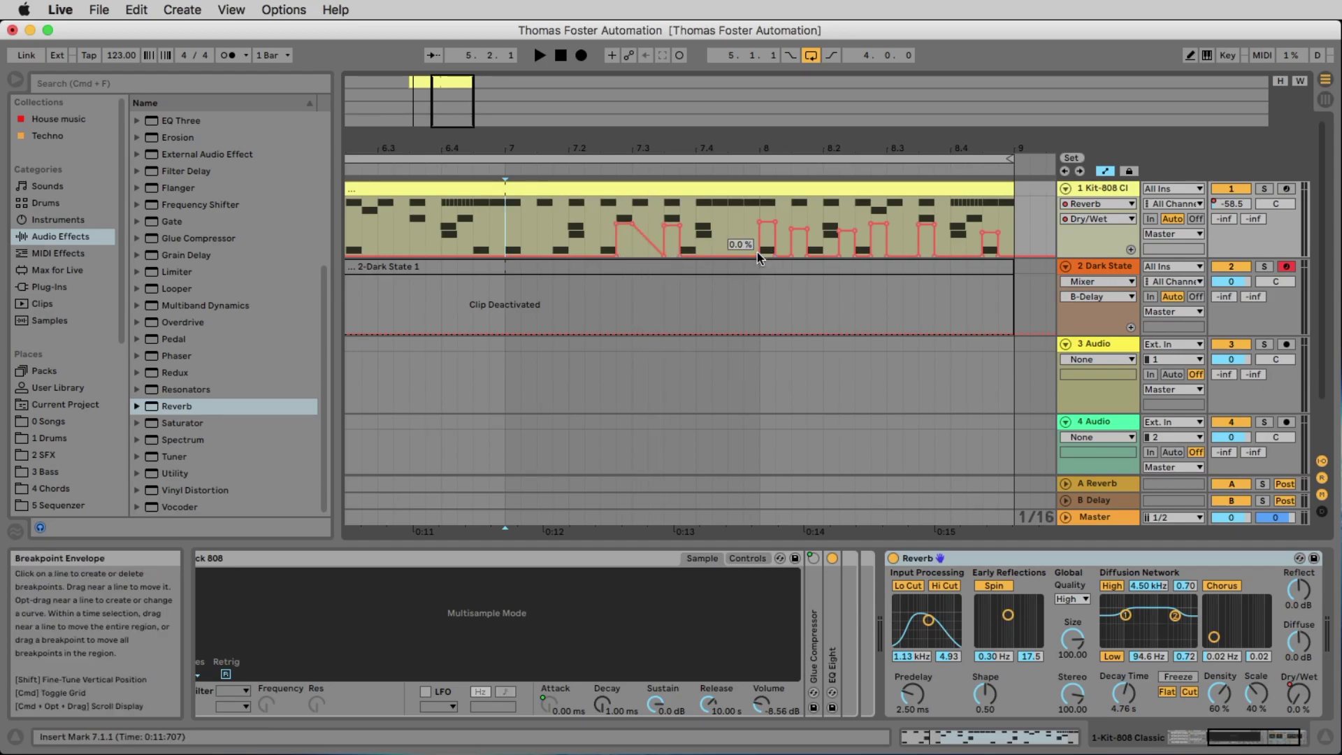
left_click_drag(757, 253, 728, 256)
key("space")
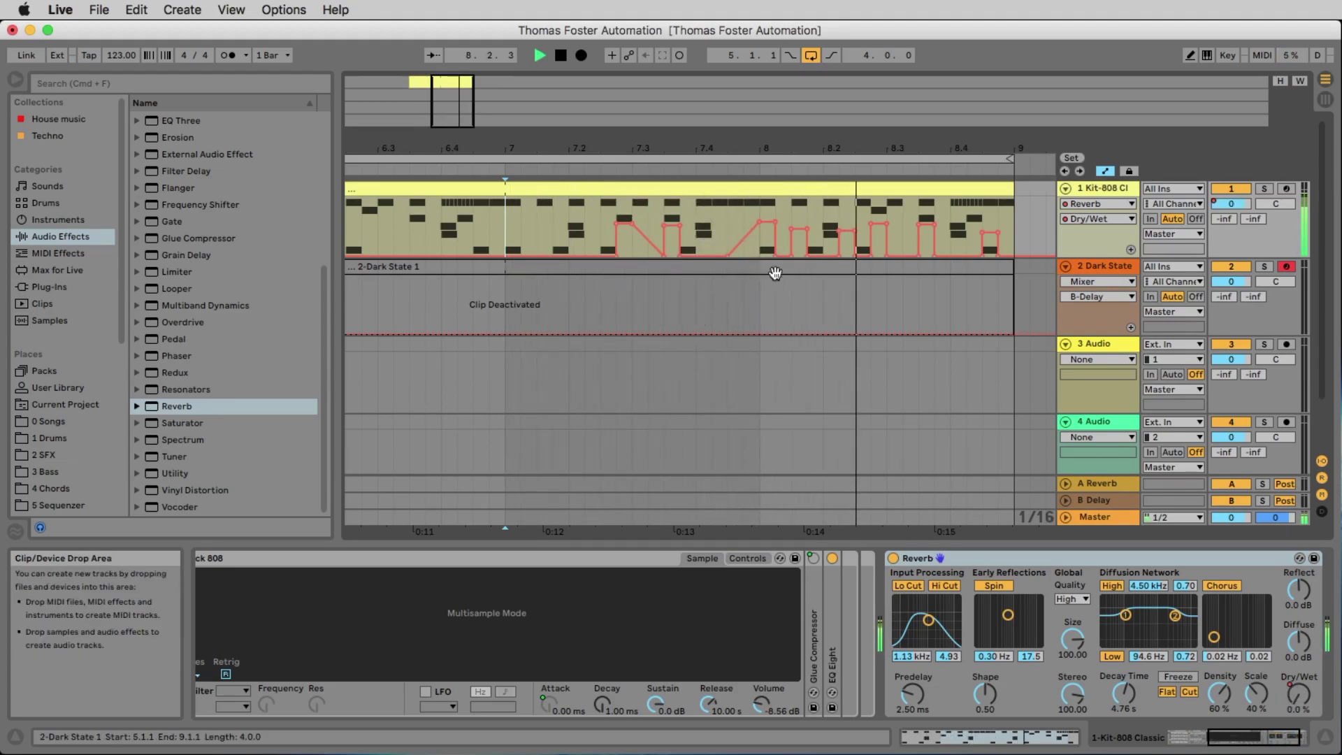
key("space")
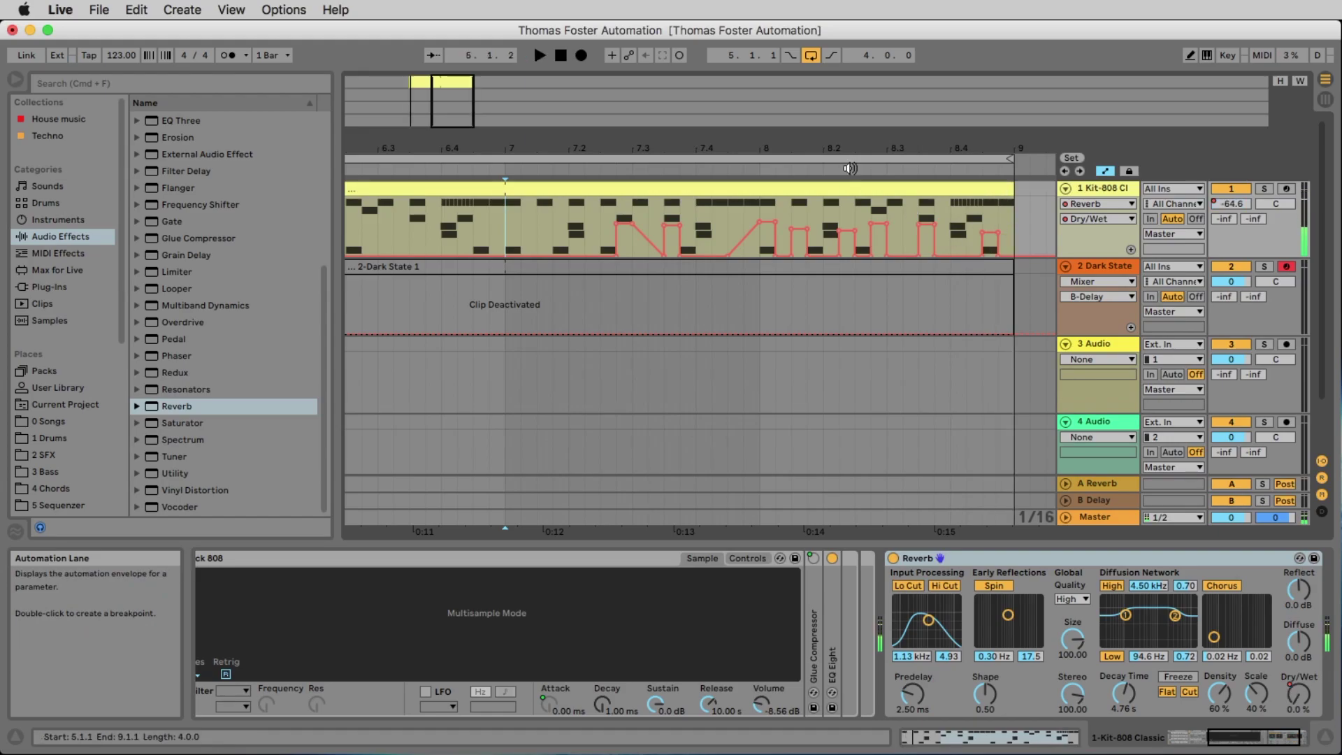
left_click_drag(852, 145, 824, 136)
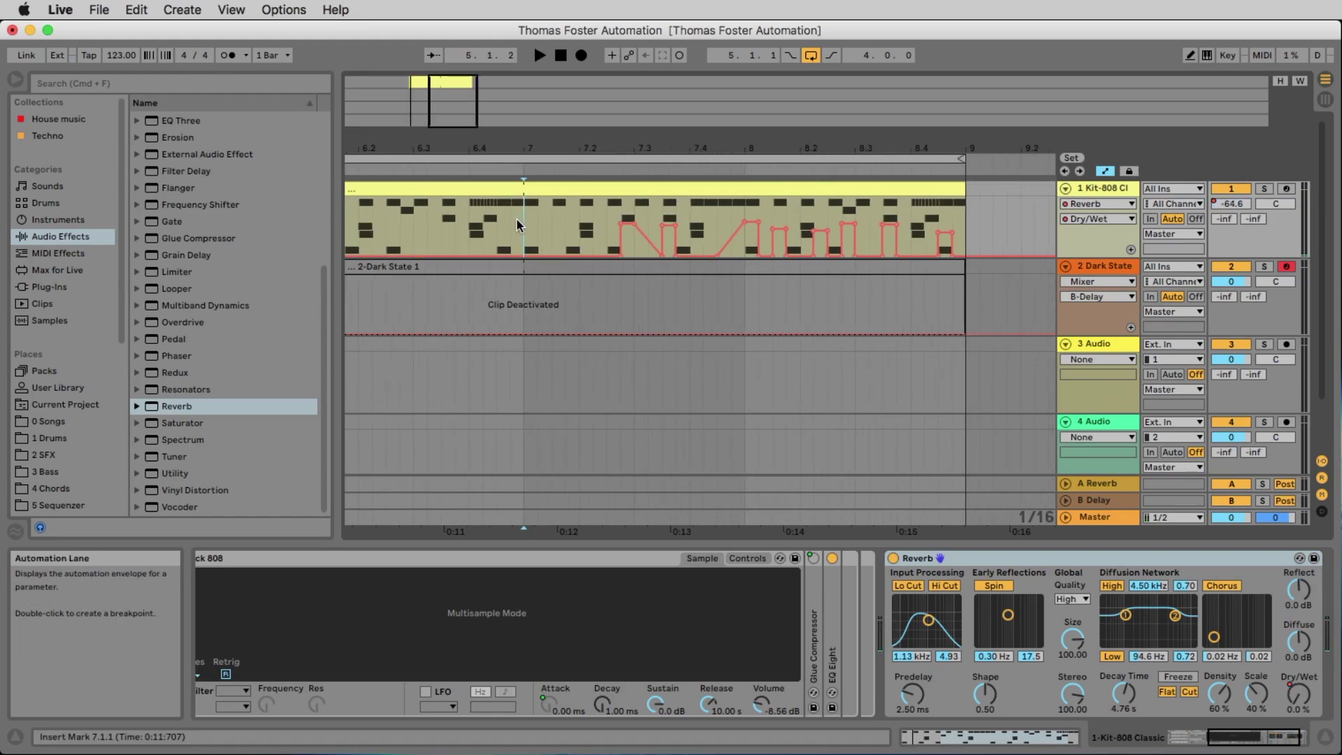
key("space")
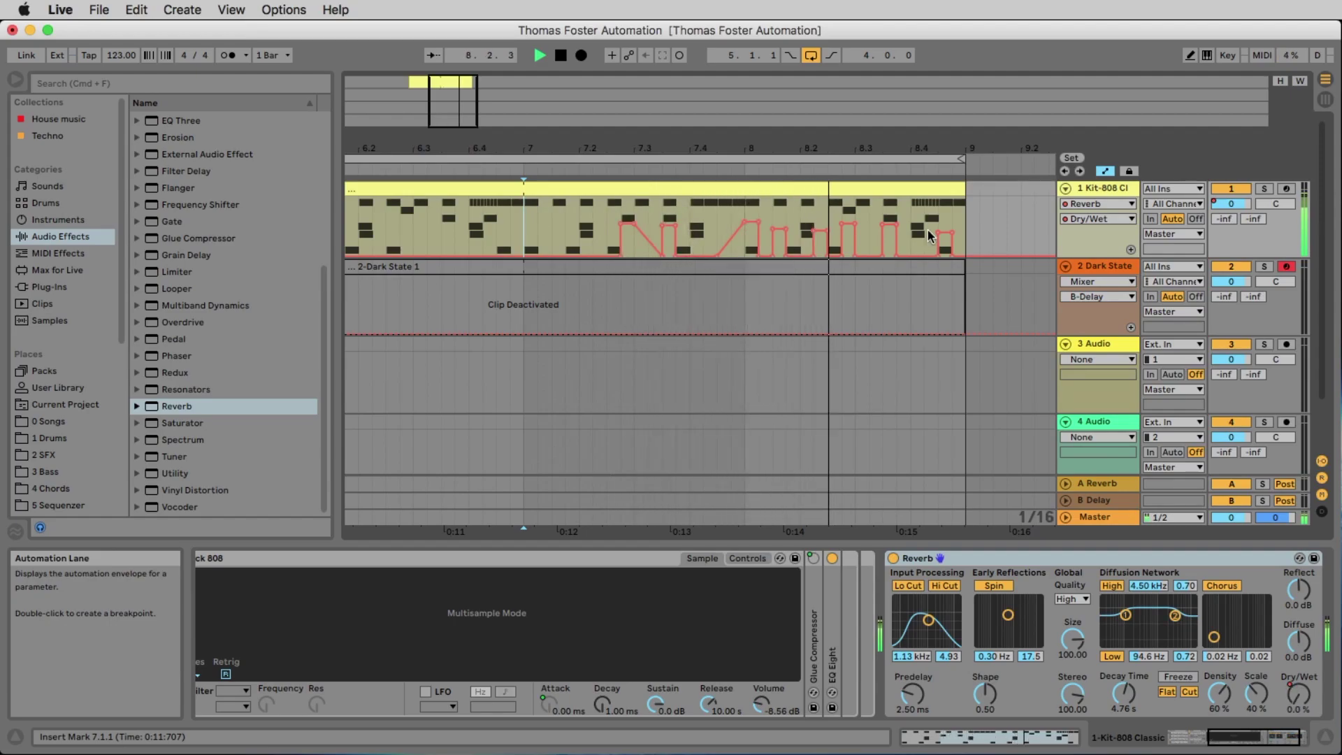
key("space")
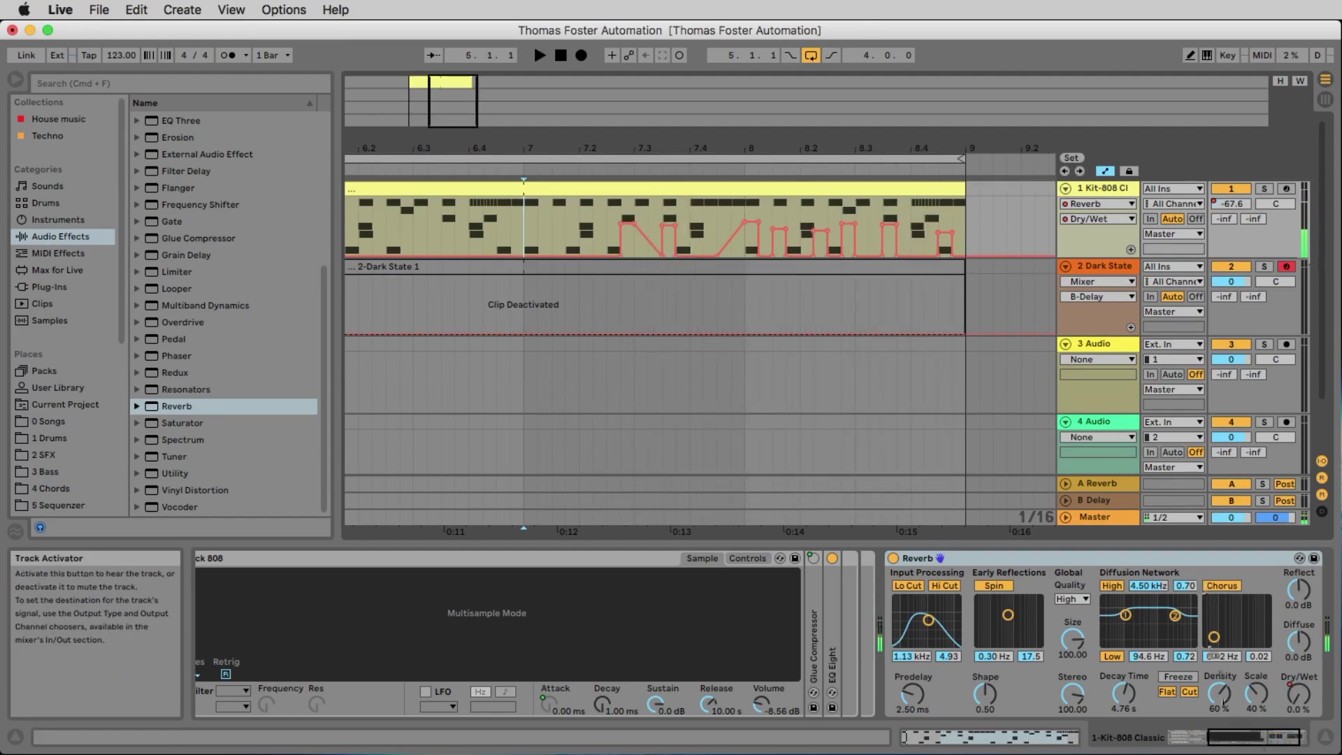
- Add an Auto Filter after the Reverb on the Kit-808 track and audition its cutoff
left_click_drag(1258, 736, 1320, 741)
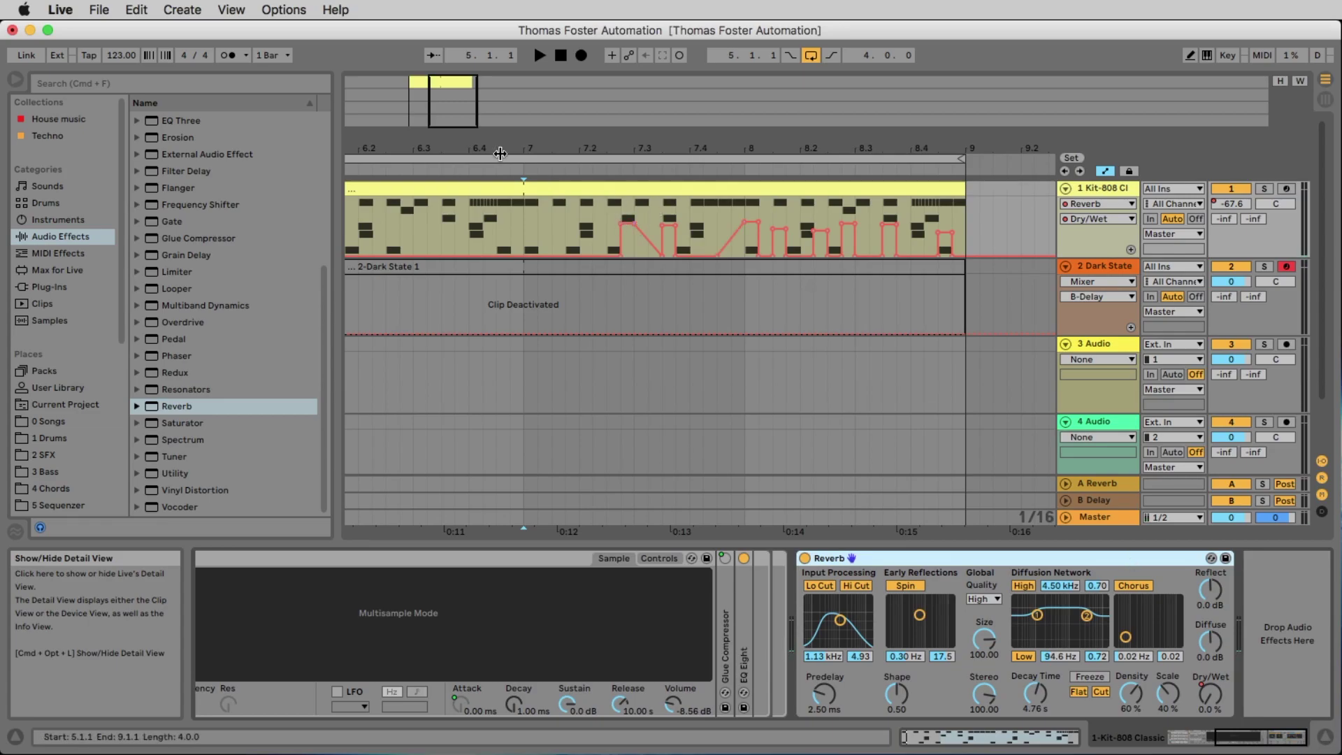
scroll(199, 285, "up", 5)
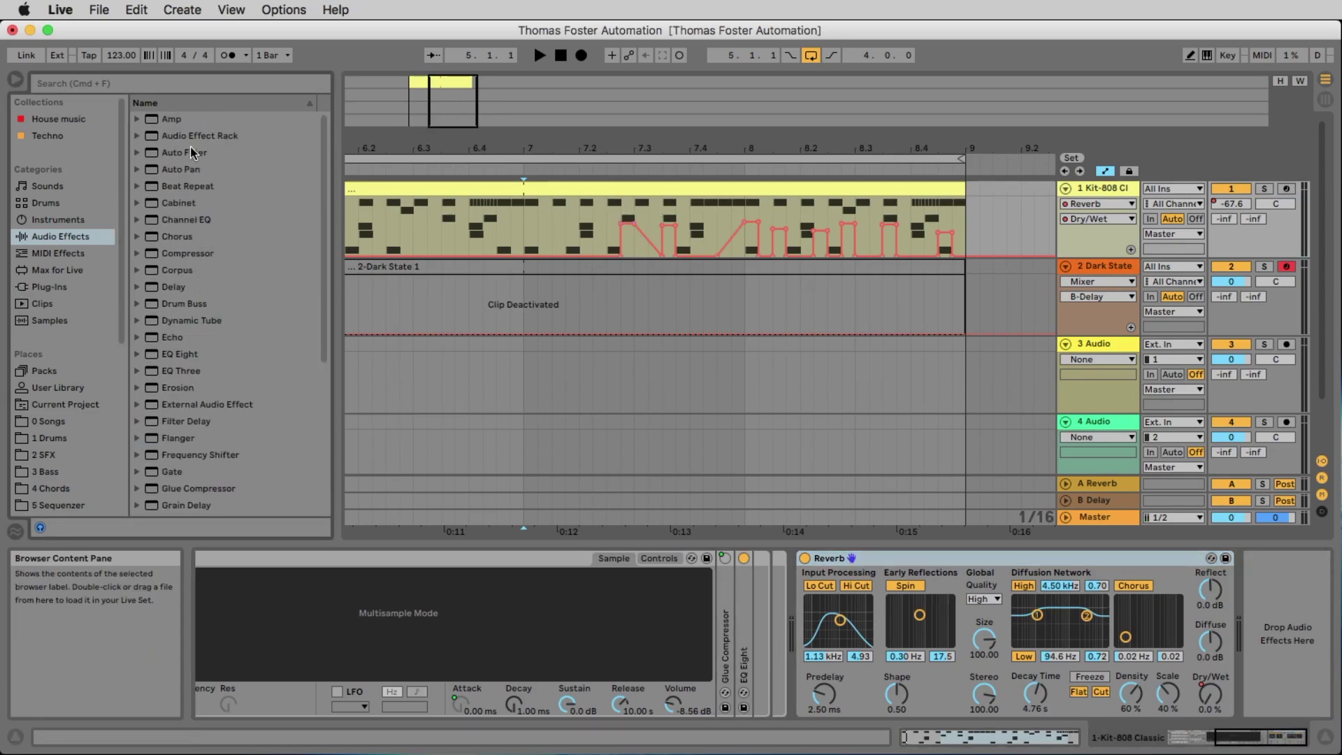
mouse_move(192, 152)
left_mouse_down()
mouse_move(1066, 469)
mouse_move(1223, 624)
left_mouse_up()
left_click(538, 54)
mouse_move(1133, 635)
left_mouse_down()
mouse_move(1095, 650)
mouse_move(1123, 652)
left_mouse_up()
key("space")
- Set the Auto Filter resonance to 37 % and its frequency to 19.9 kHz while auditioning cutoff sweeps
left_click_drag(1221, 603, 1221, 573)
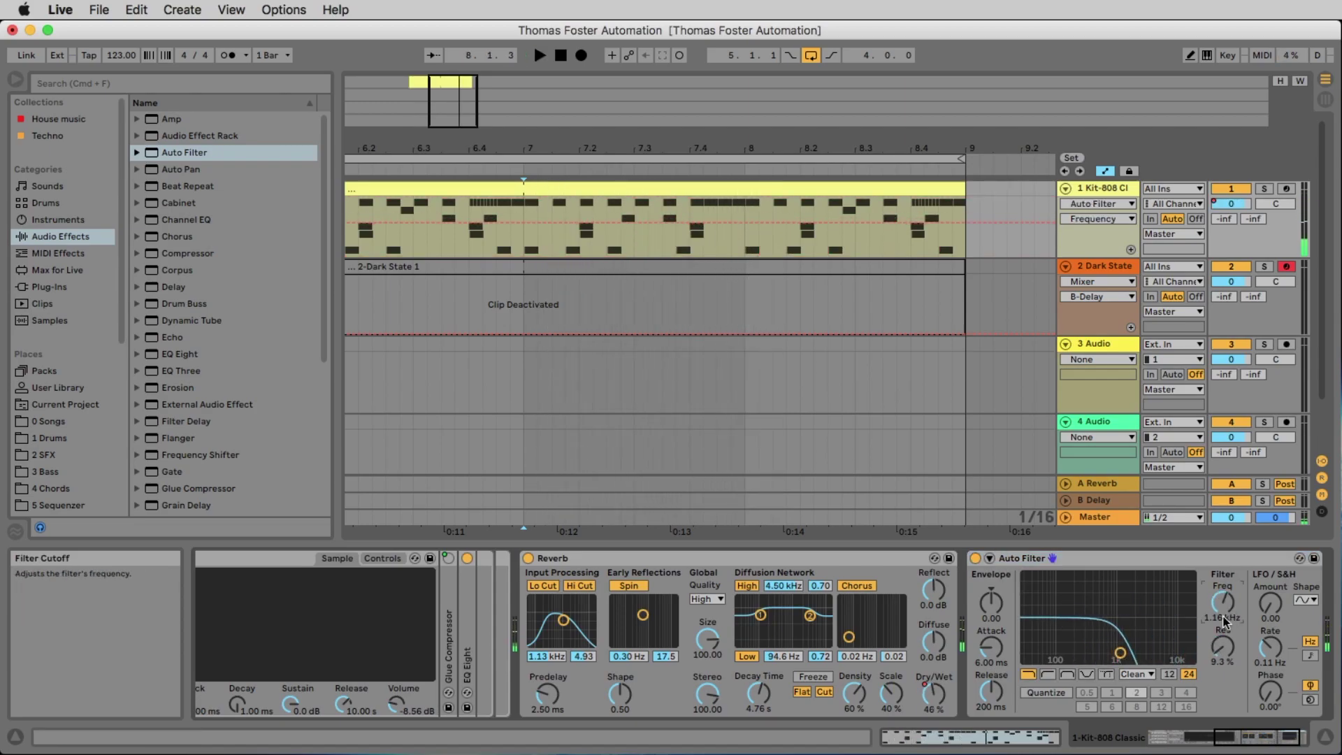
mouse_move(1223, 643)
left_mouse_down()
mouse_move(1223, 615)
mouse_move(1223, 657)
left_mouse_up()
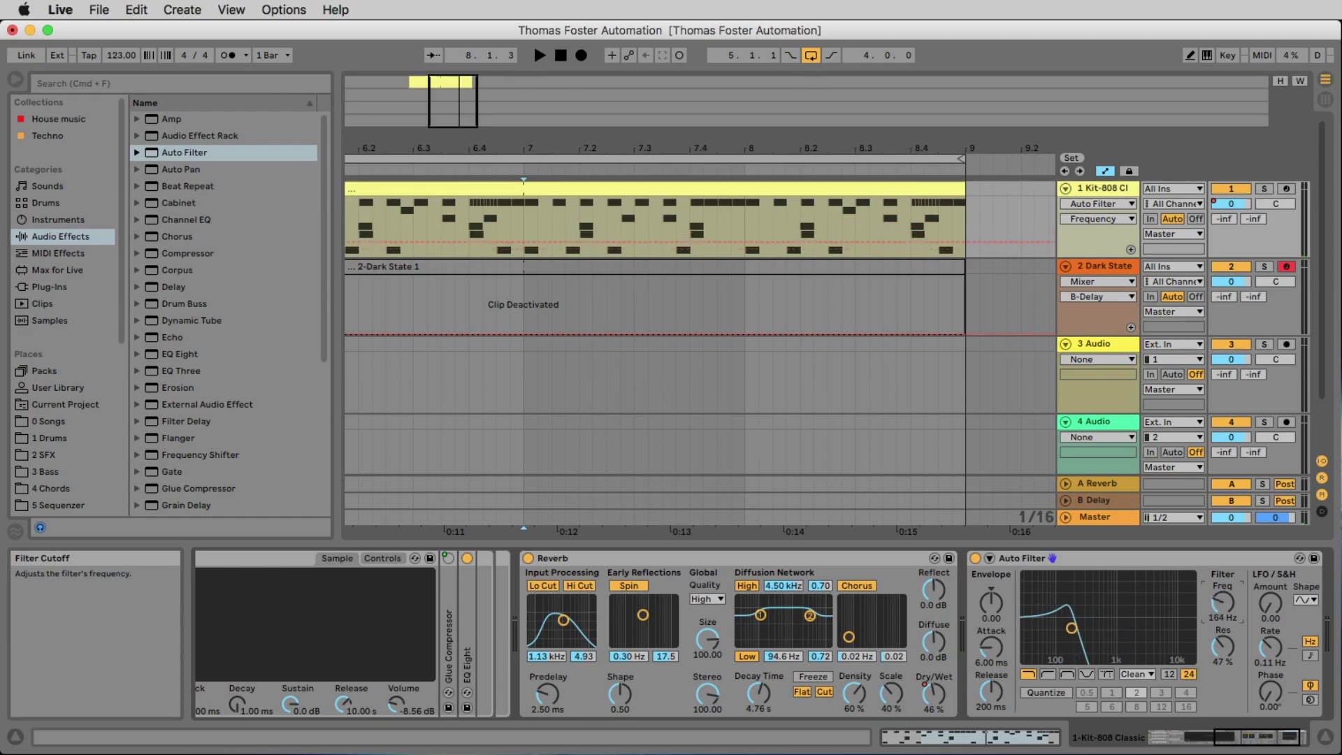
left_click_drag(1222, 602, 1222, 482)
key("space")
left_click_drag(1220, 643, 1220, 654)
left_click(1219, 605)
key("space")
mouse_move(1220, 605)
left_mouse_down()
mouse_move(1219, 632)
mouse_move(1220, 611)
left_mouse_up()
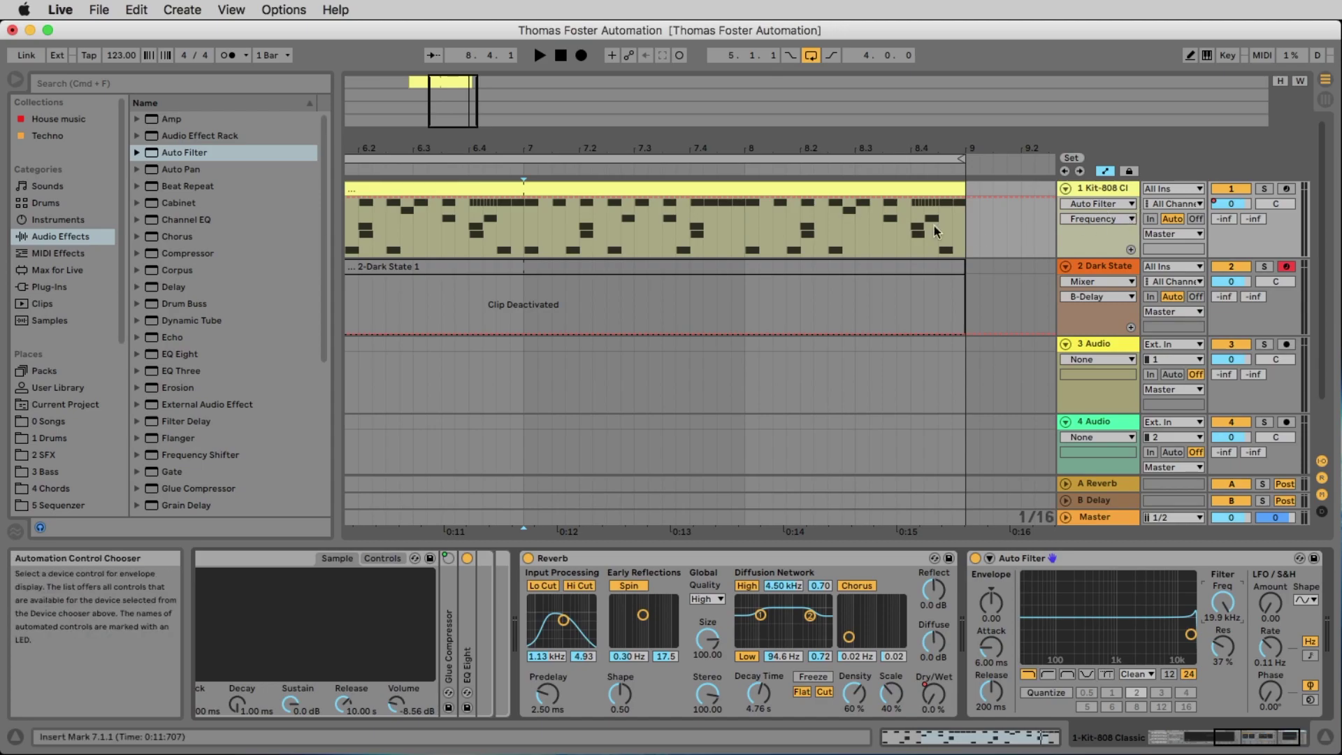
- Automate the Auto Filter Frequency to fall from 18.0 kHz at 7.4 to its minimum at bar 8, snapping back up, and play it
left_click(686, 196)
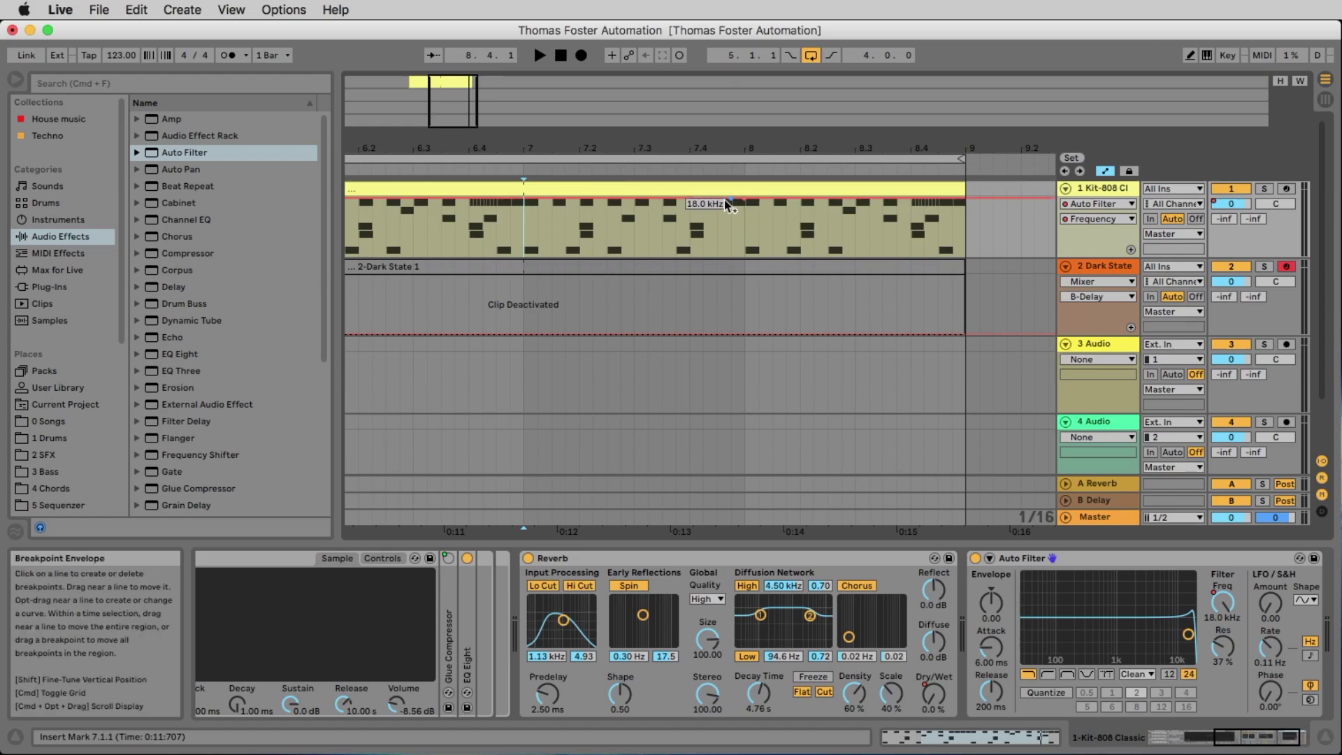
left_click_drag(724, 199, 744, 255)
key("space")
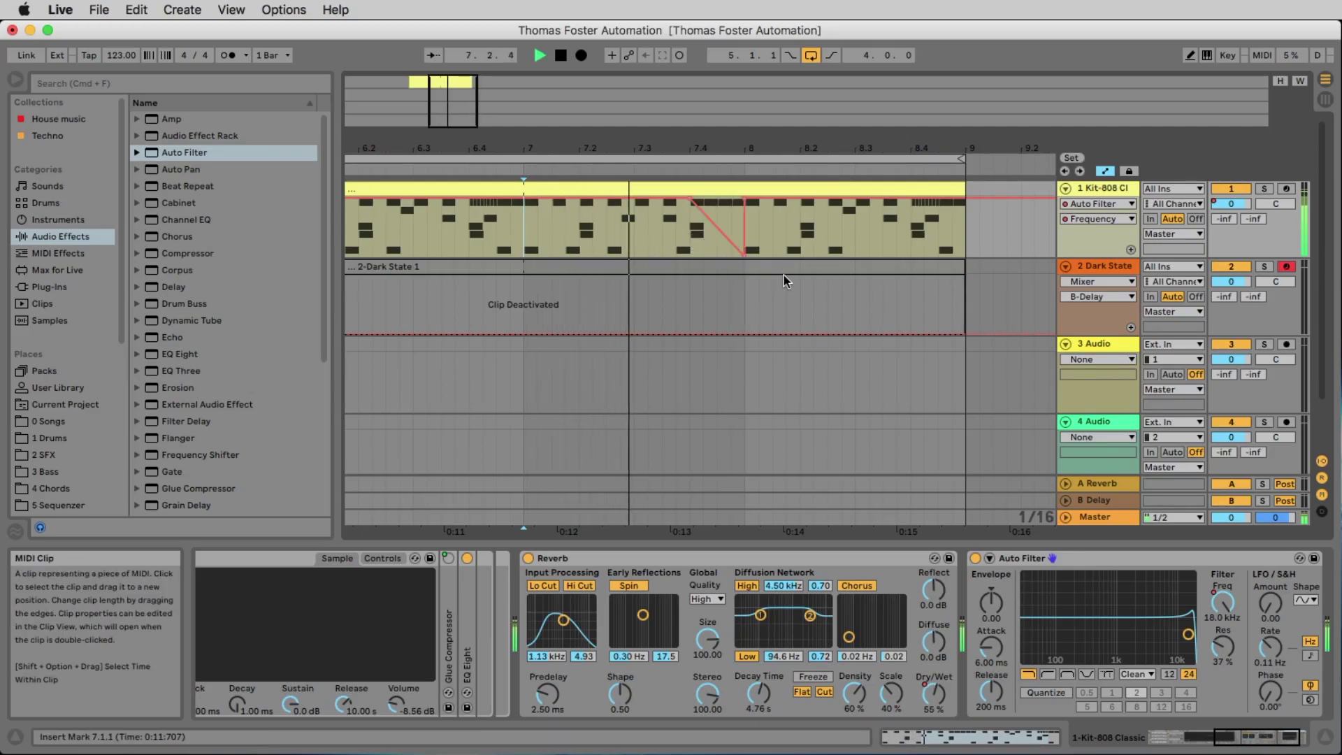
key("space")
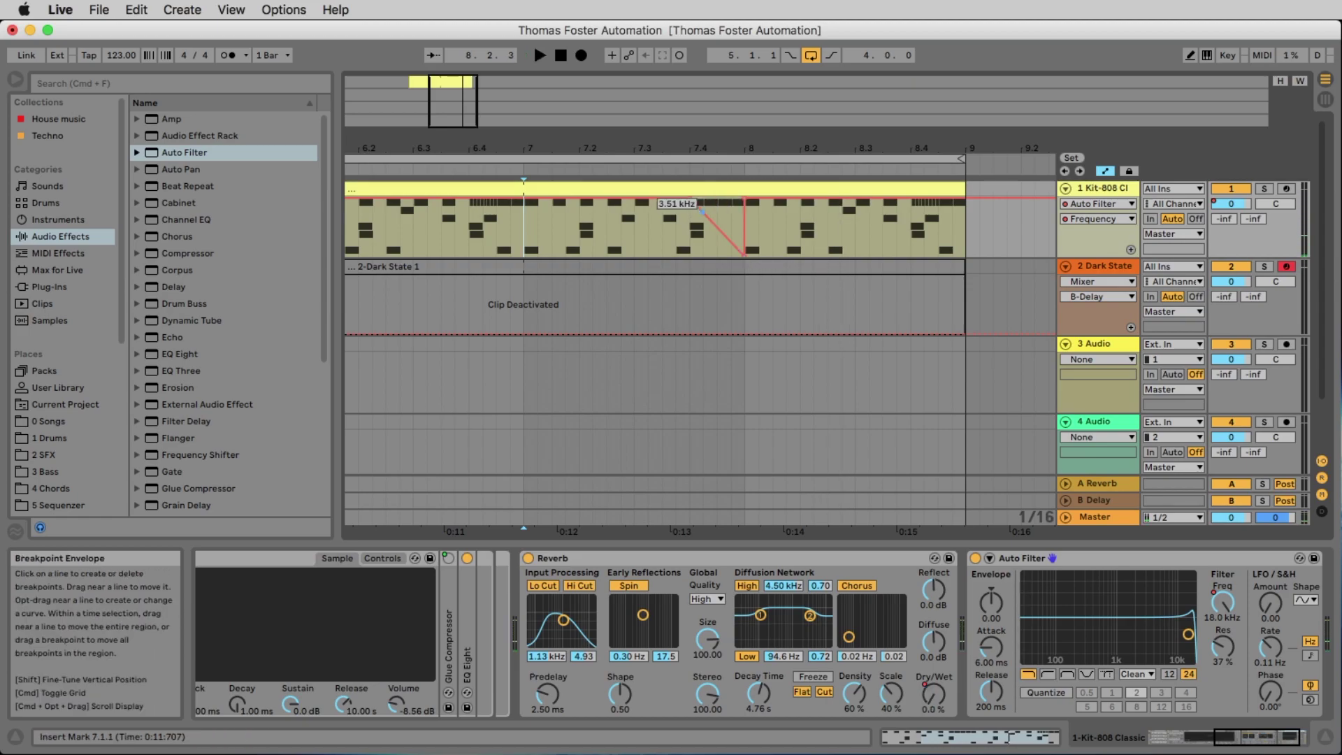
- Reshape the Auto Filter Frequency sweep to drop vertically one 1/16 after 7.4 and rise back up by bar 8, and listen
left_click_drag(697, 207, 702, 254)
left_click(743, 256)
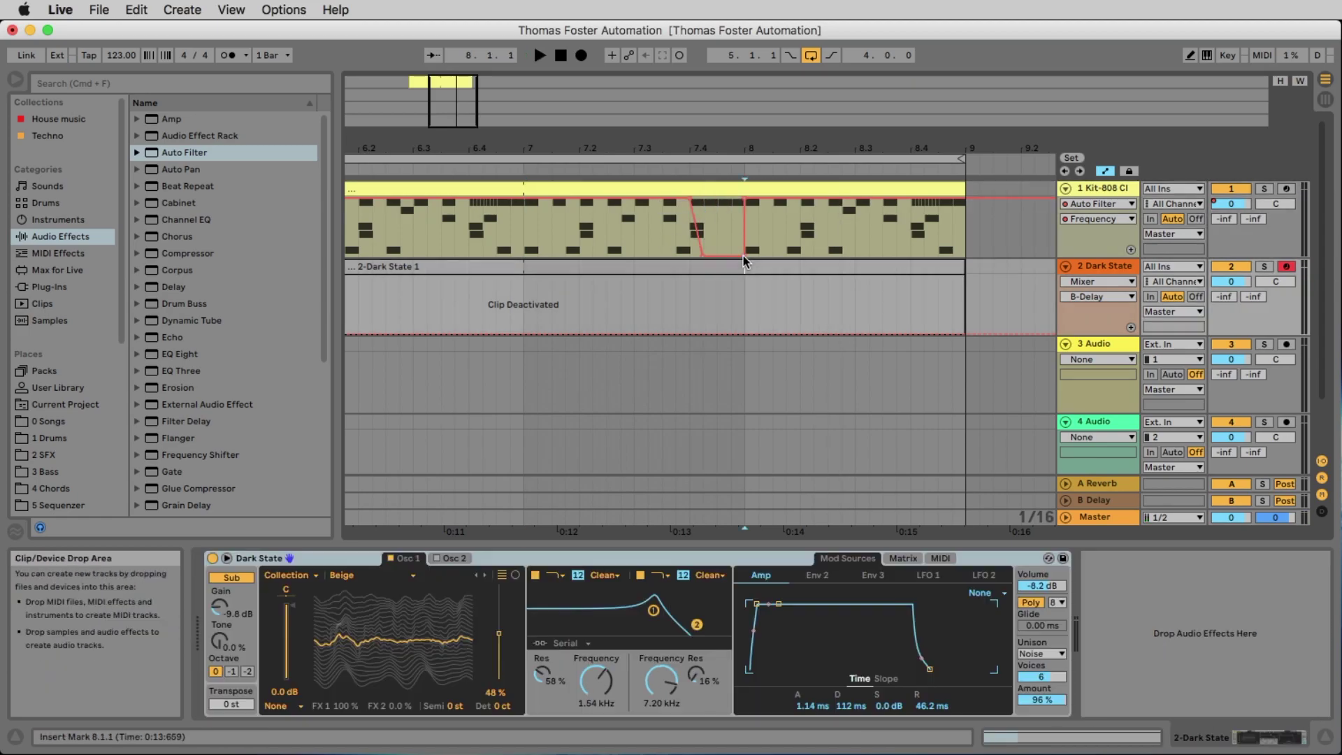
key("space")
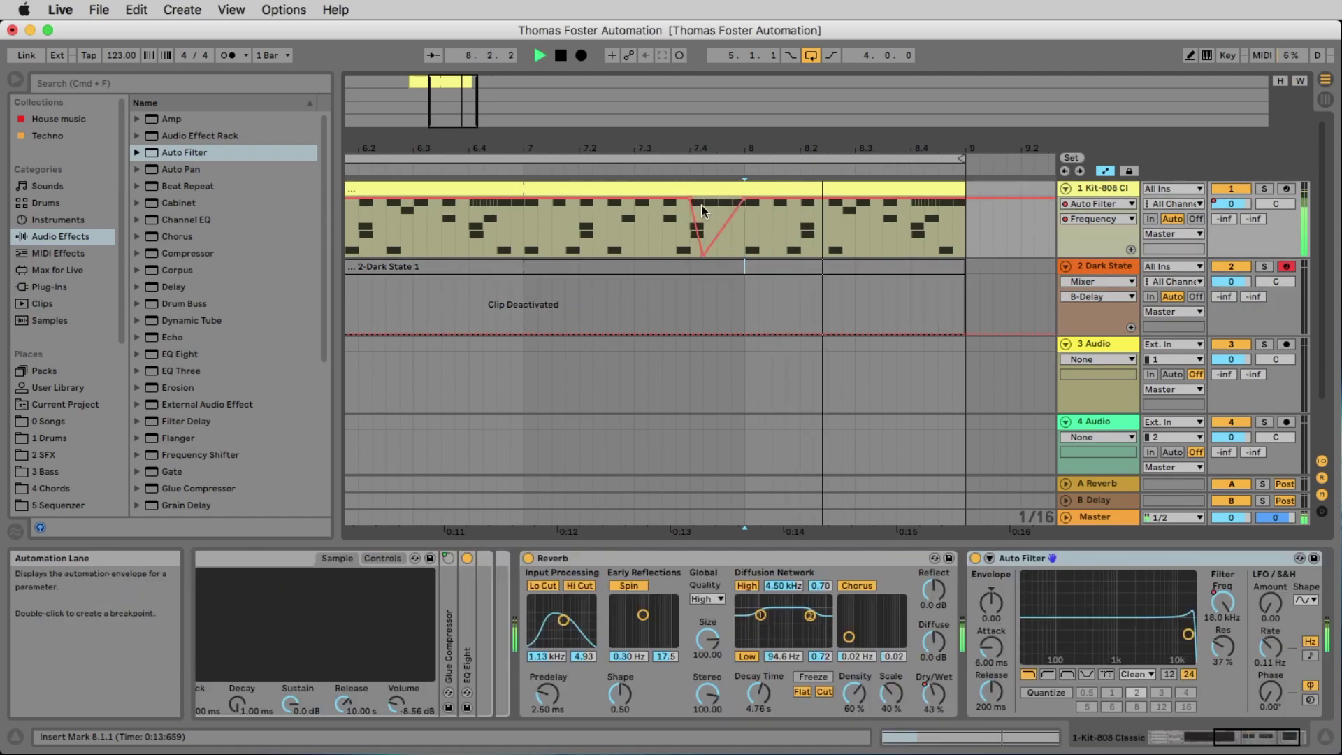
left_click_drag(690, 198, 702, 197)
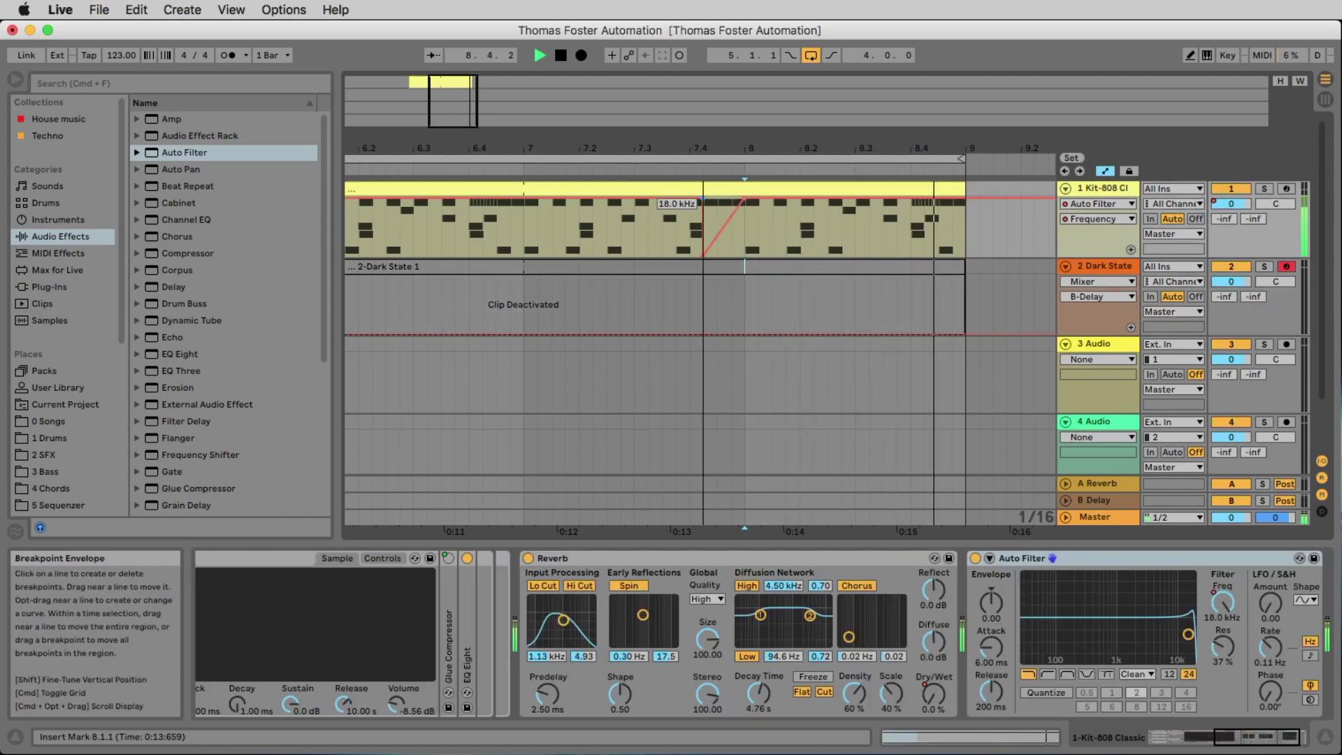
left_click(536, 215)
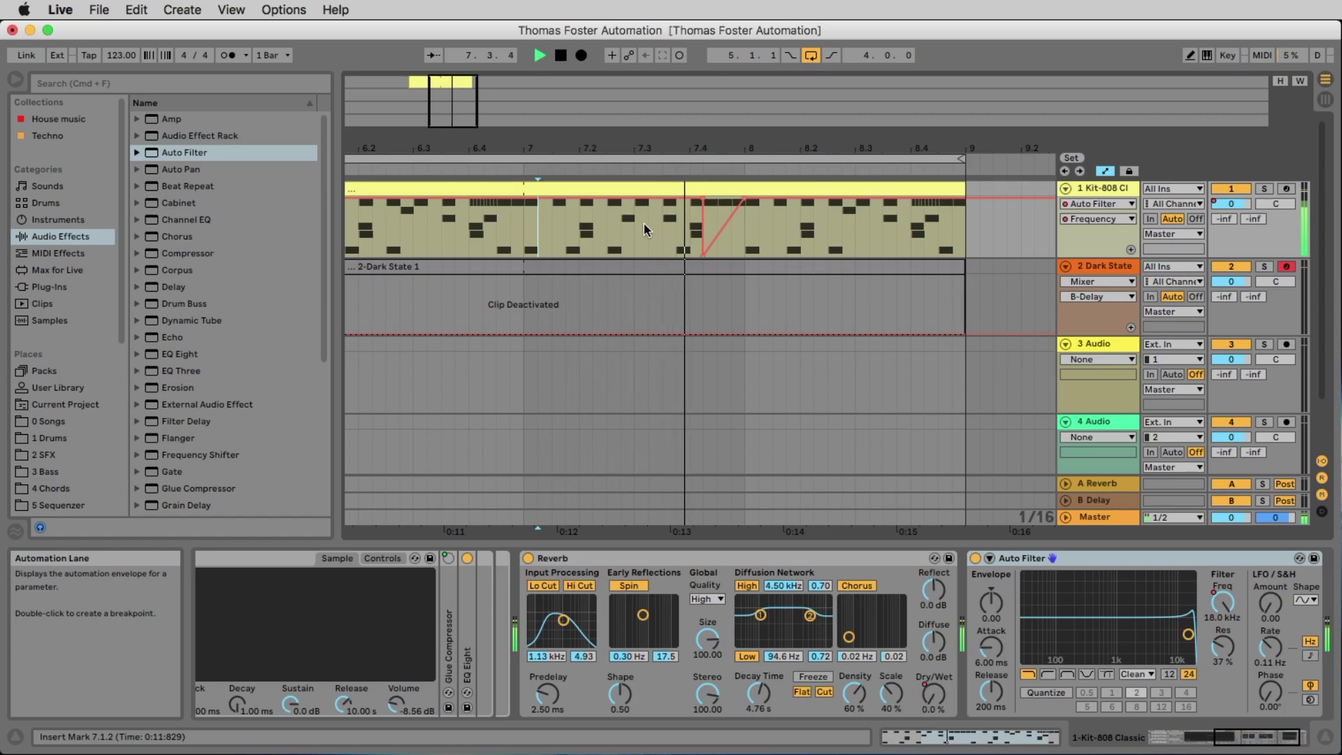
key("space")
- Move the filter sweep's vertical drop another 1/16 closer to bar 8, shortening the rise, and play it
key("space")
left_click_drag(703, 198, 717, 198)
key("space")
left_click_drag(731, 255, 716, 255)
key("space")
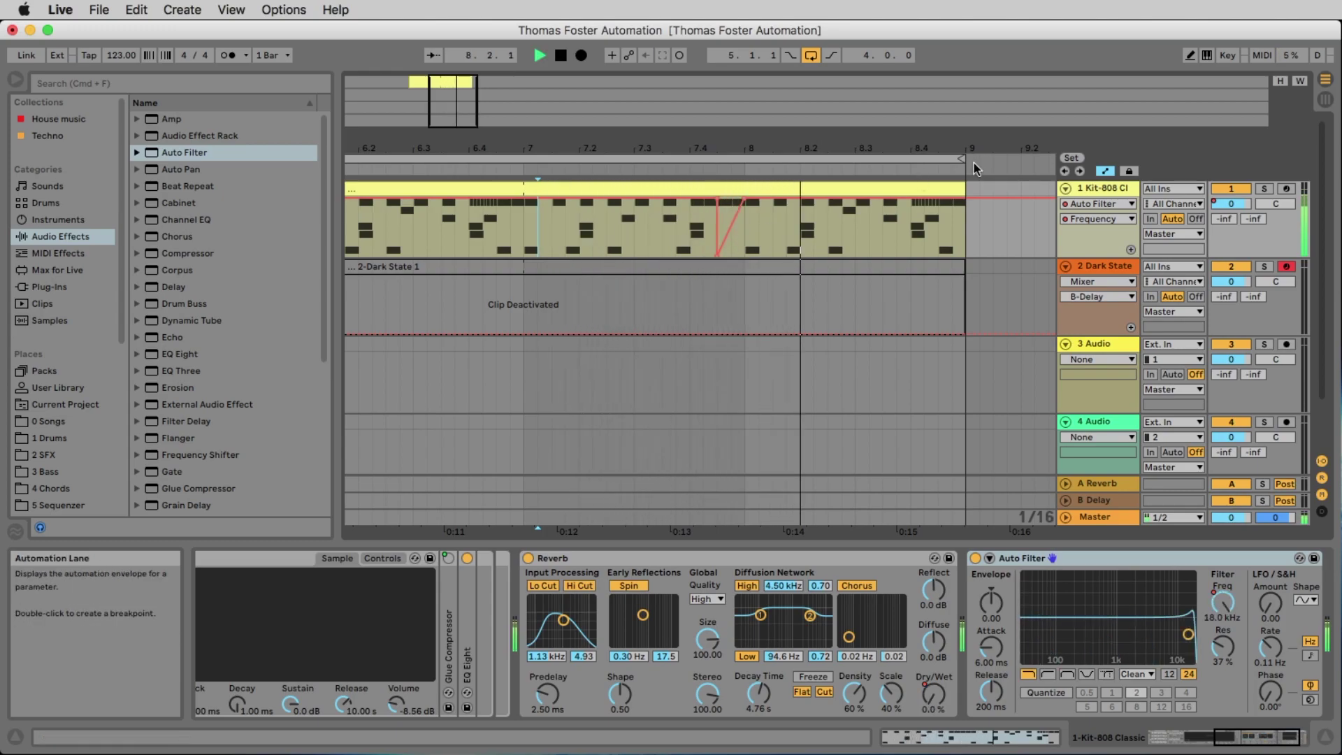
key("space")
- Draw three 1/16-note Auto Filter Frequency dips across bar 7, leave Draw Mode, and play from bar 7
key("b")
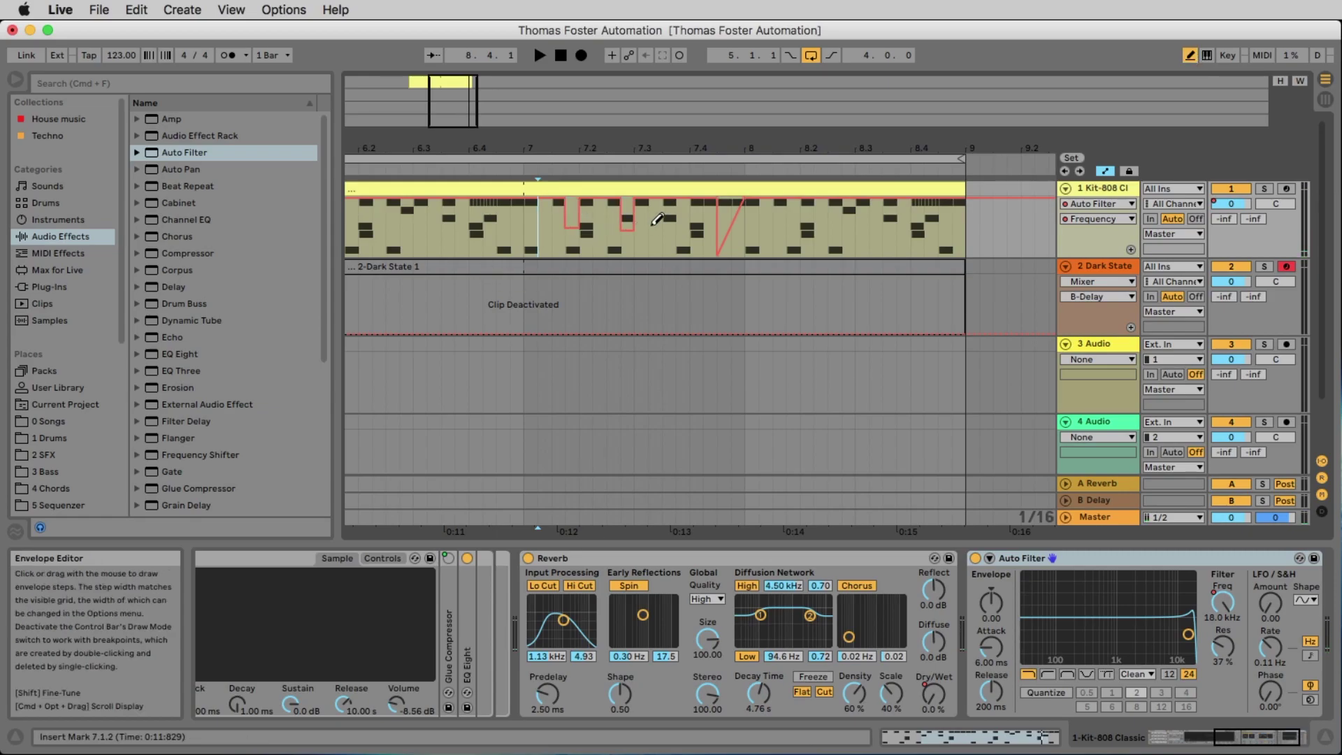
key("space")
left_click(669, 212)
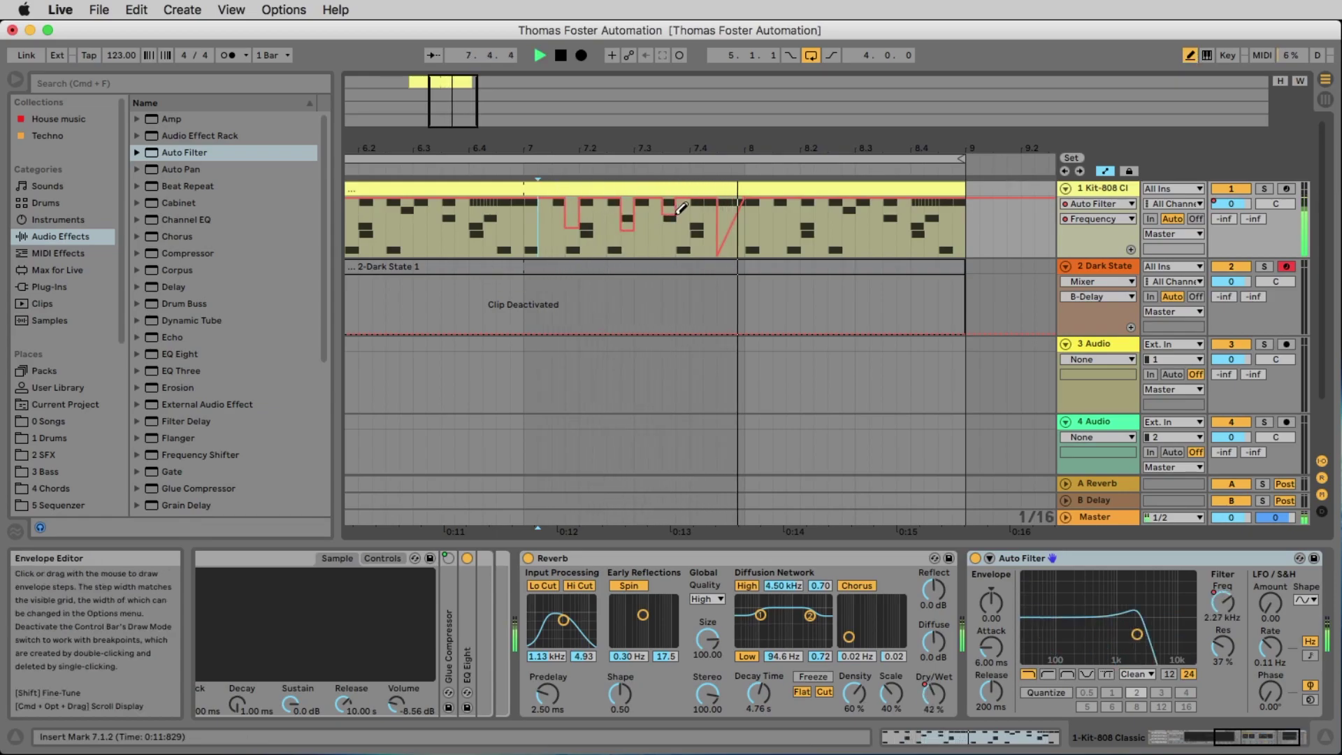
key("space")
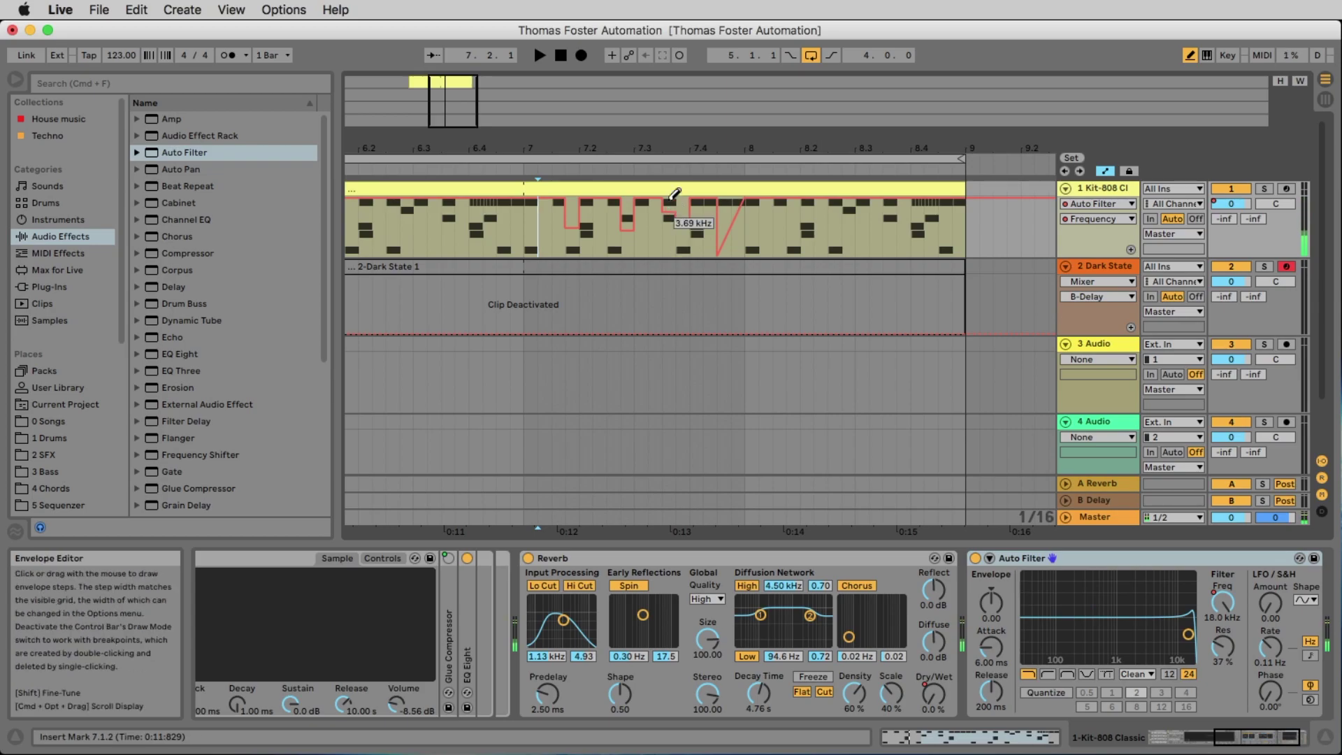
key("space")
left_click(1188, 56)
left_click(526, 245)
key("space")
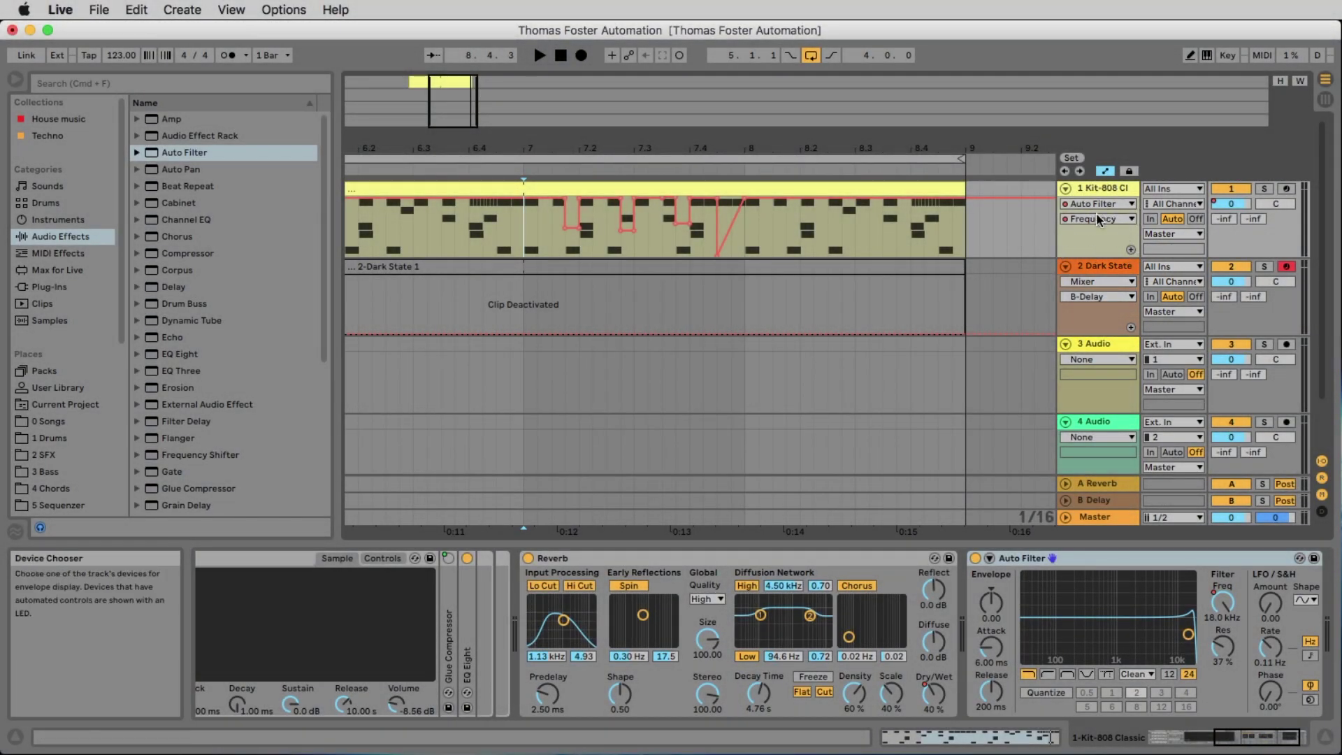
- Give Auto Filter Frequency and Reverb Dry/Wet their own automation lanes and show Track Volume in the Kit-808 track's main lane
left_click(1130, 250)
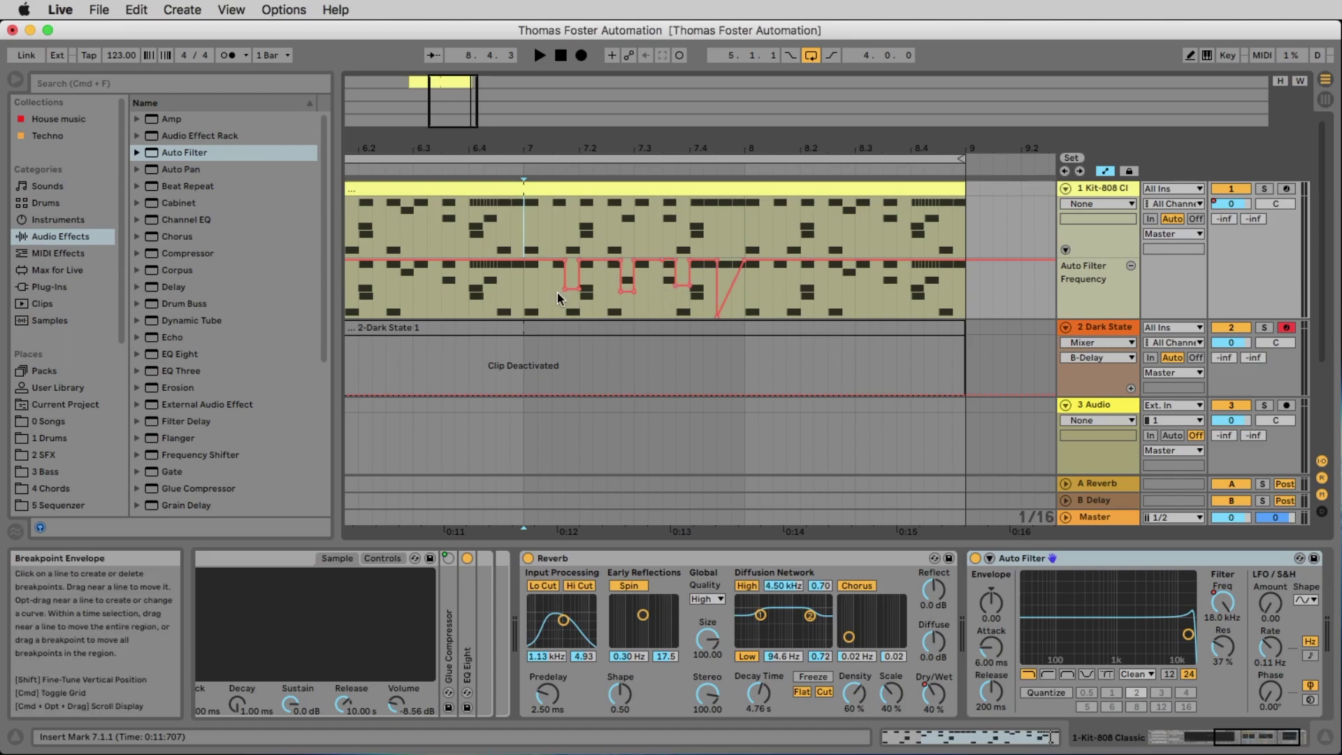
left_click(933, 696)
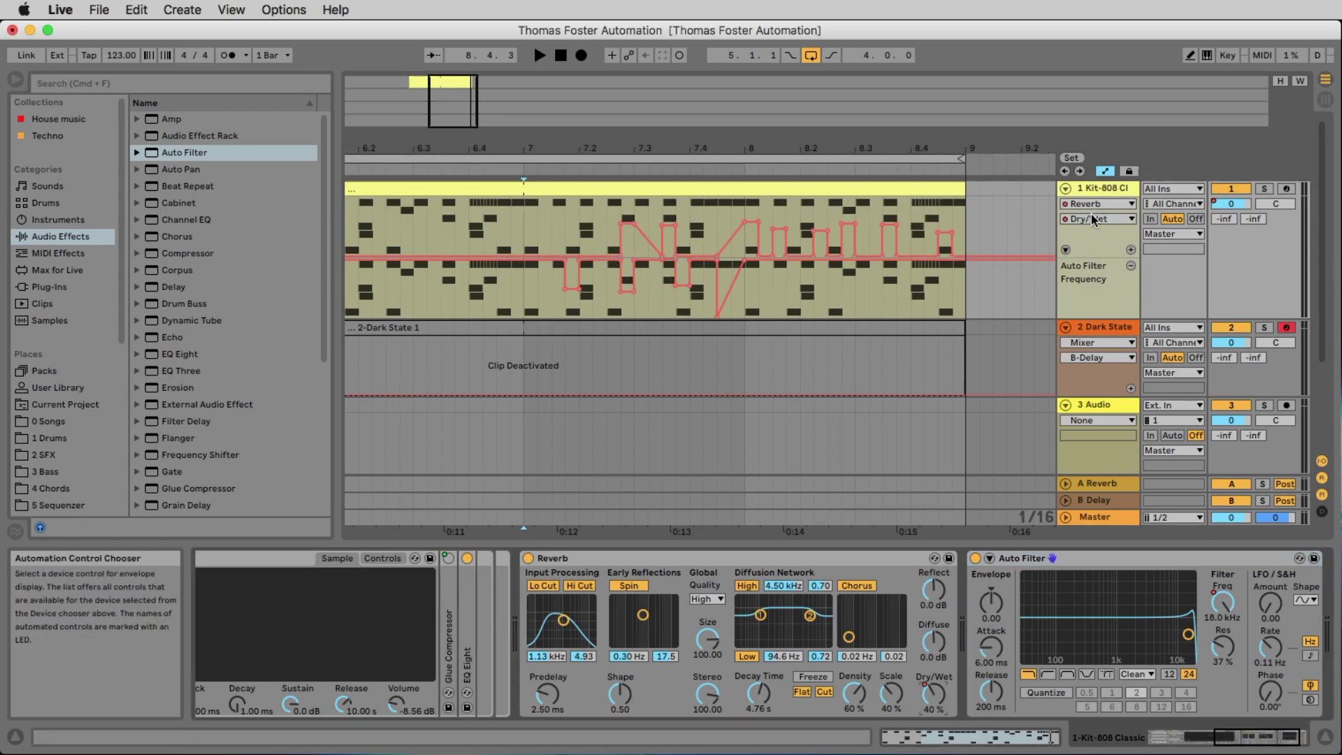
left_click(1130, 250)
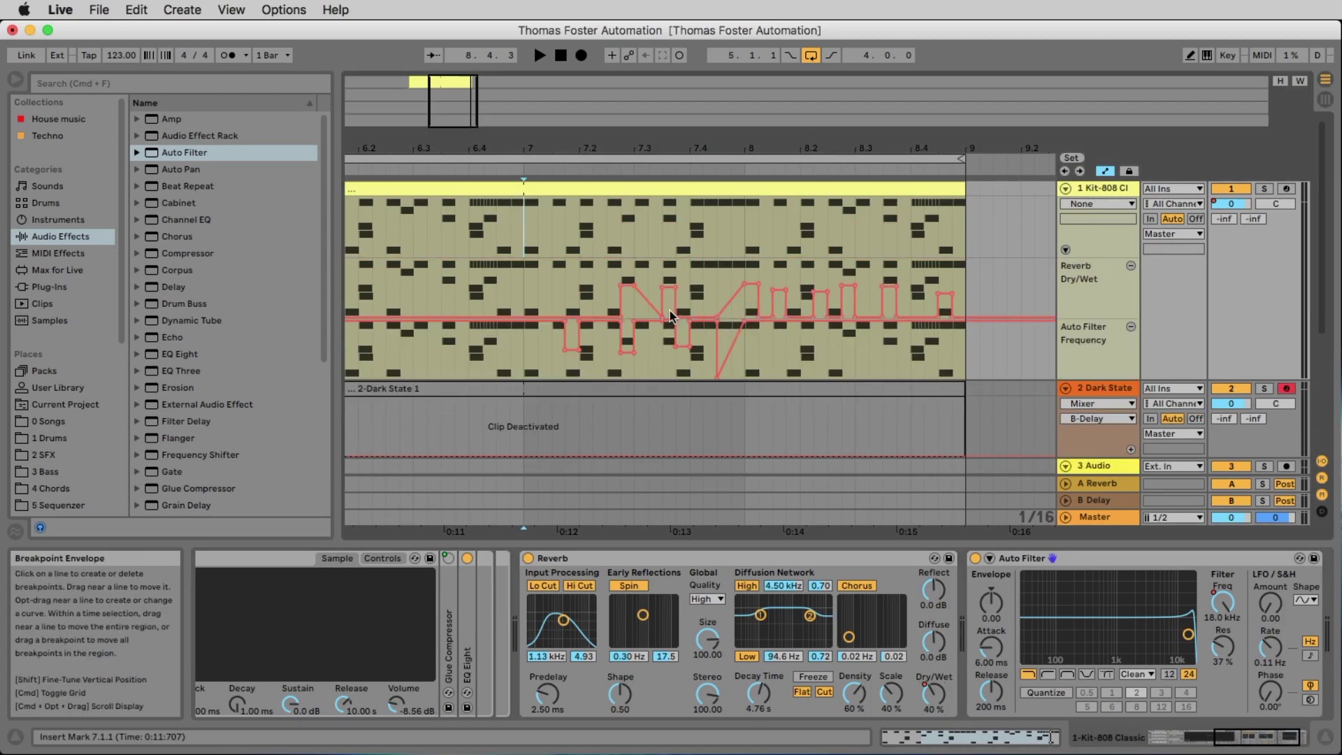
left_click(1237, 203)
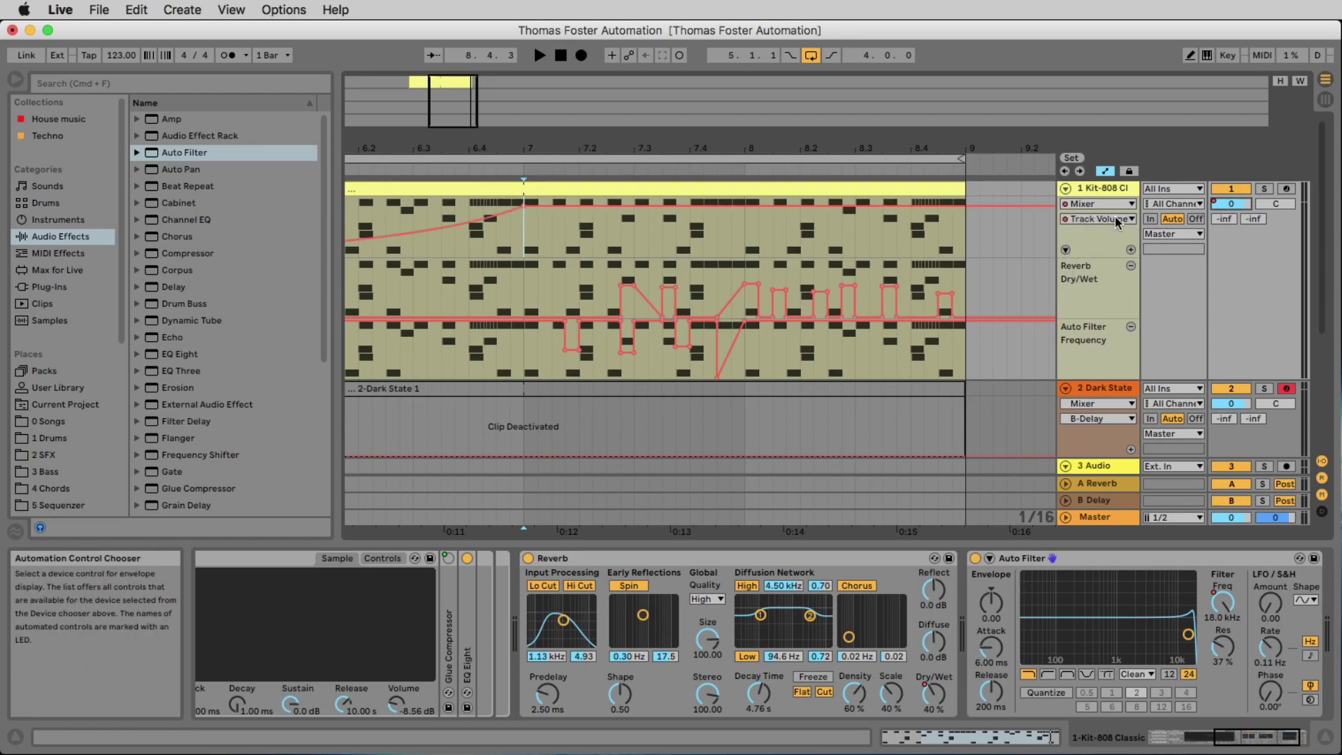
left_click(531, 272)
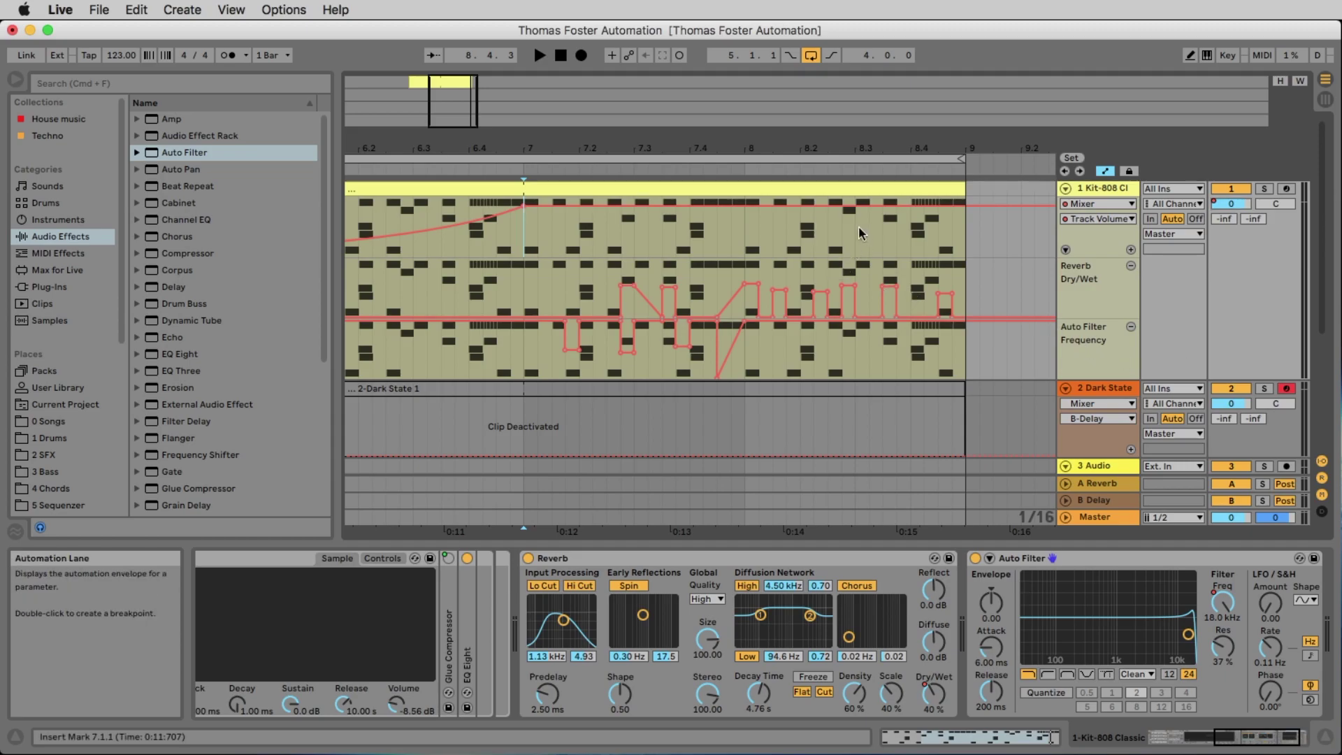
- Draw two 1/16-note Track Volume dips in bar 8, plus another Reverb Dry/Wet spike and filter frequency dip near its end, and listen
left_click(1188, 56)
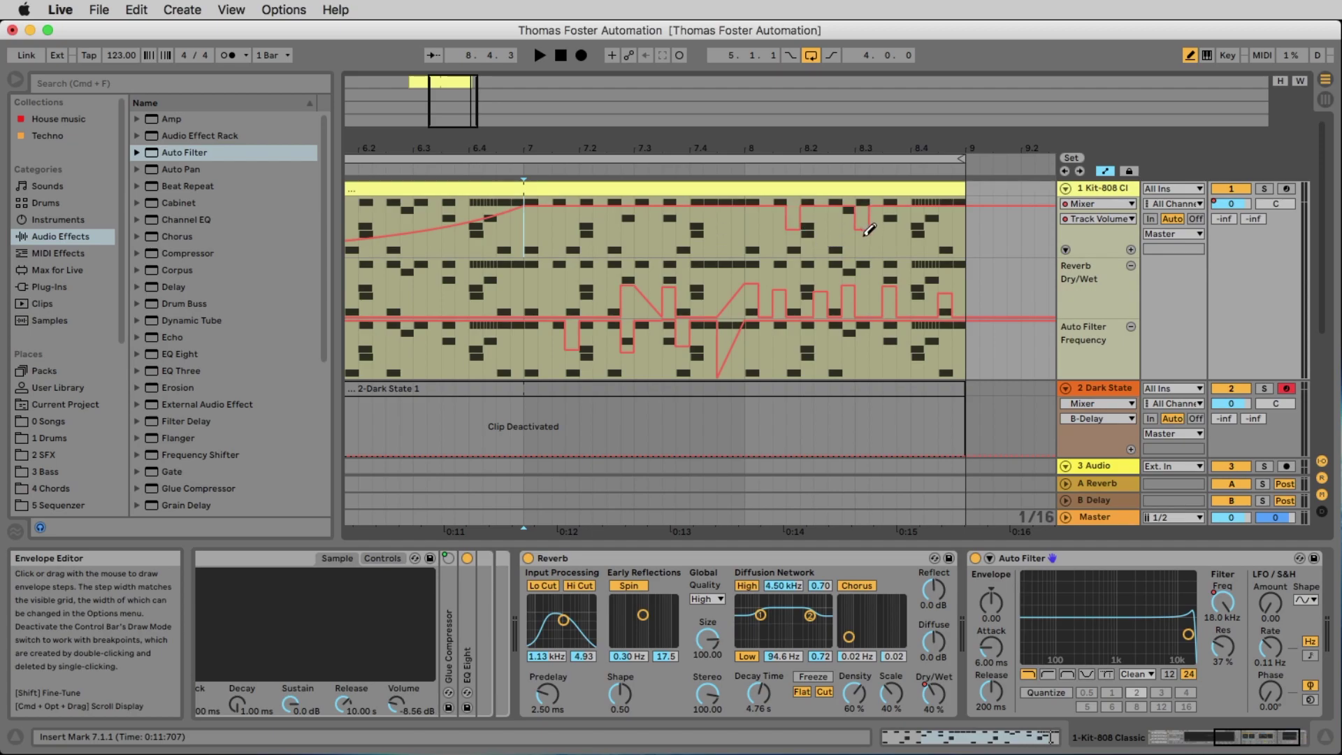
key("space")
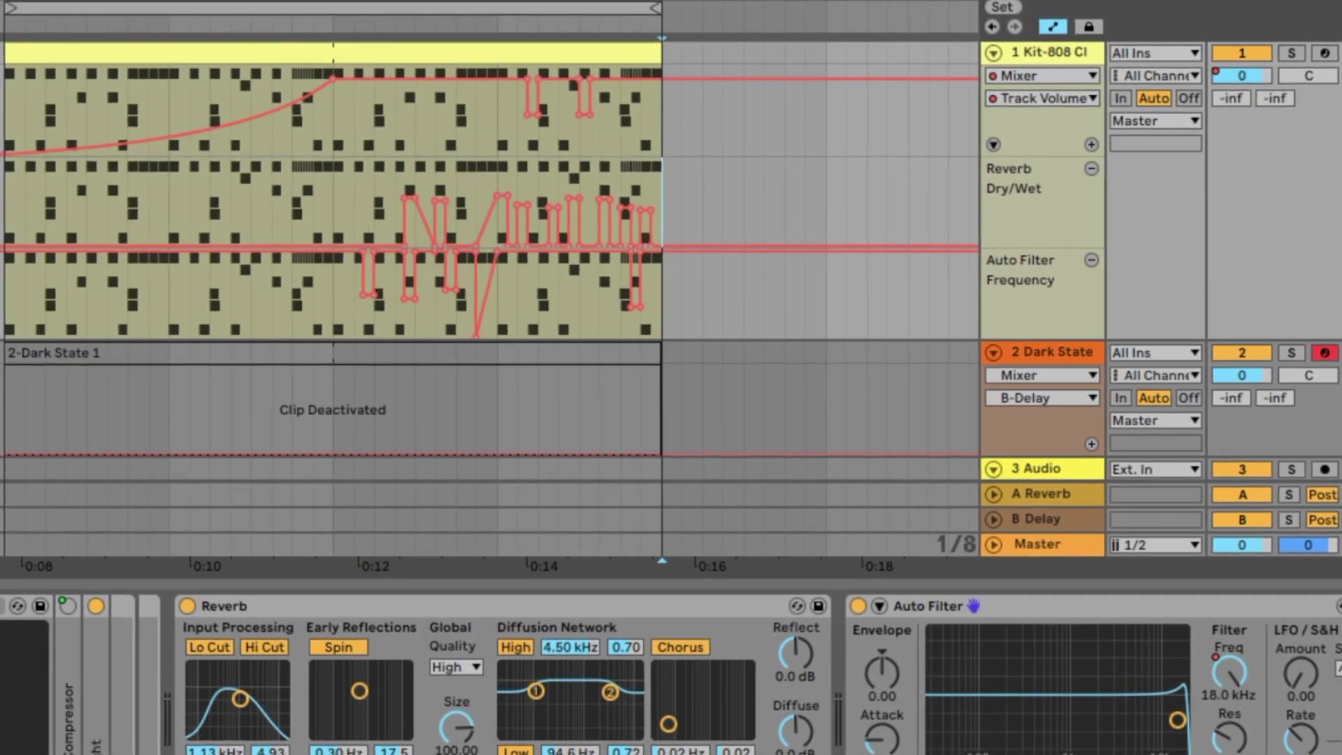
- Select the Reverb Dry/Wet automation from bar 7 to bar 9 and lower all its spikes together, keeping the base at 0 %
scroll(671, 673, "right", 3)
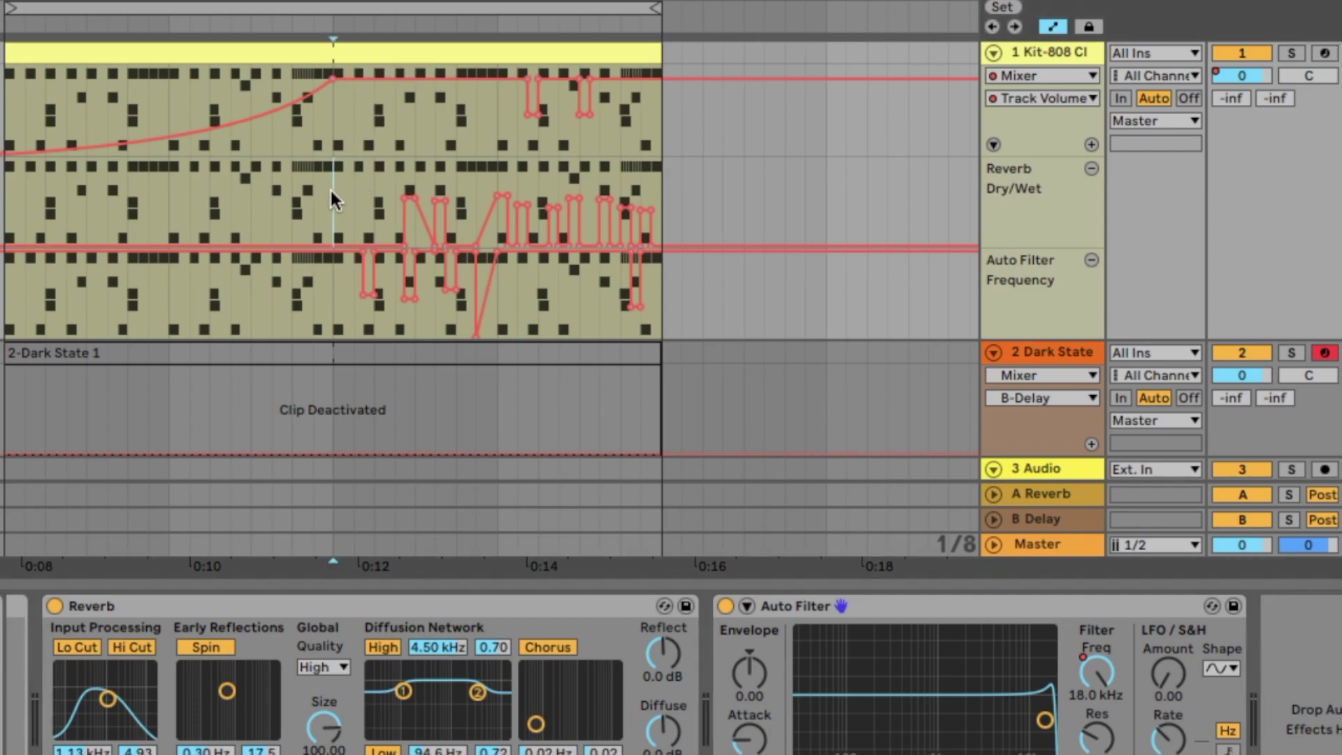
left_click_drag(331, 189, 629, 204)
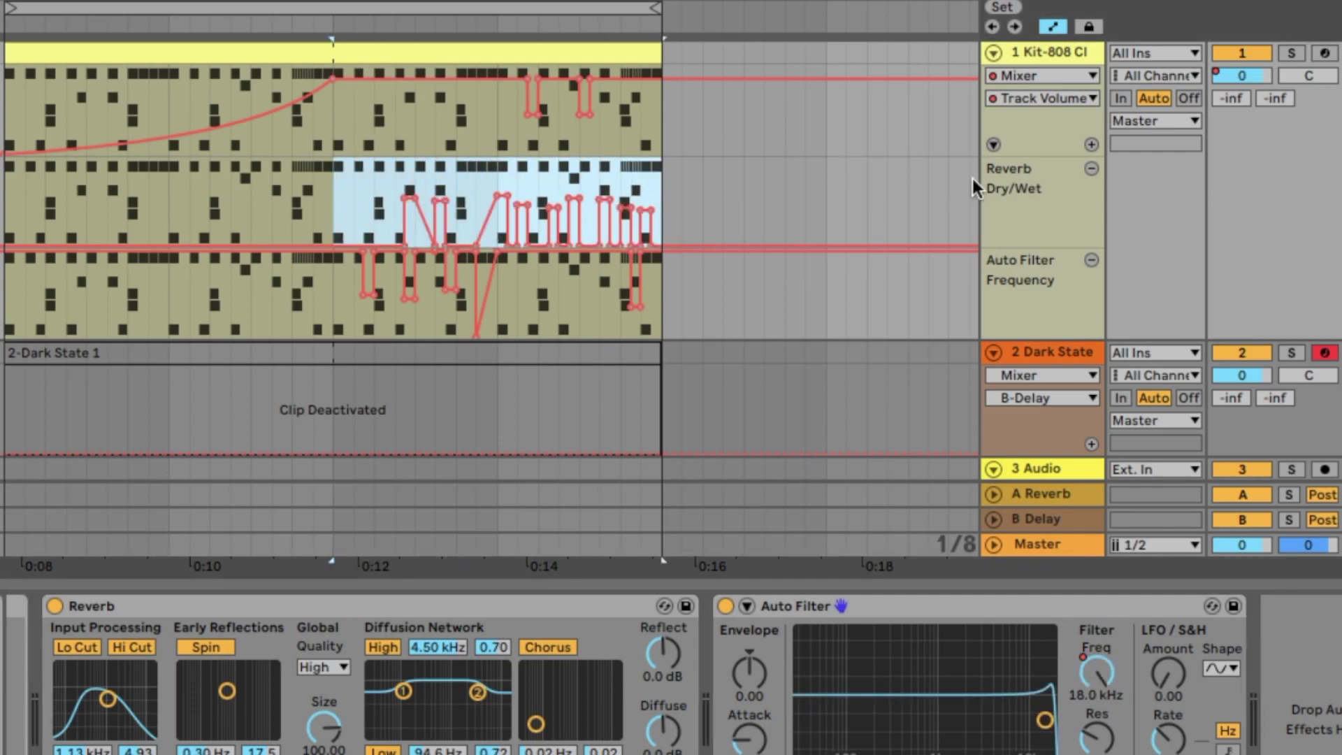
key("z")
key("minus")
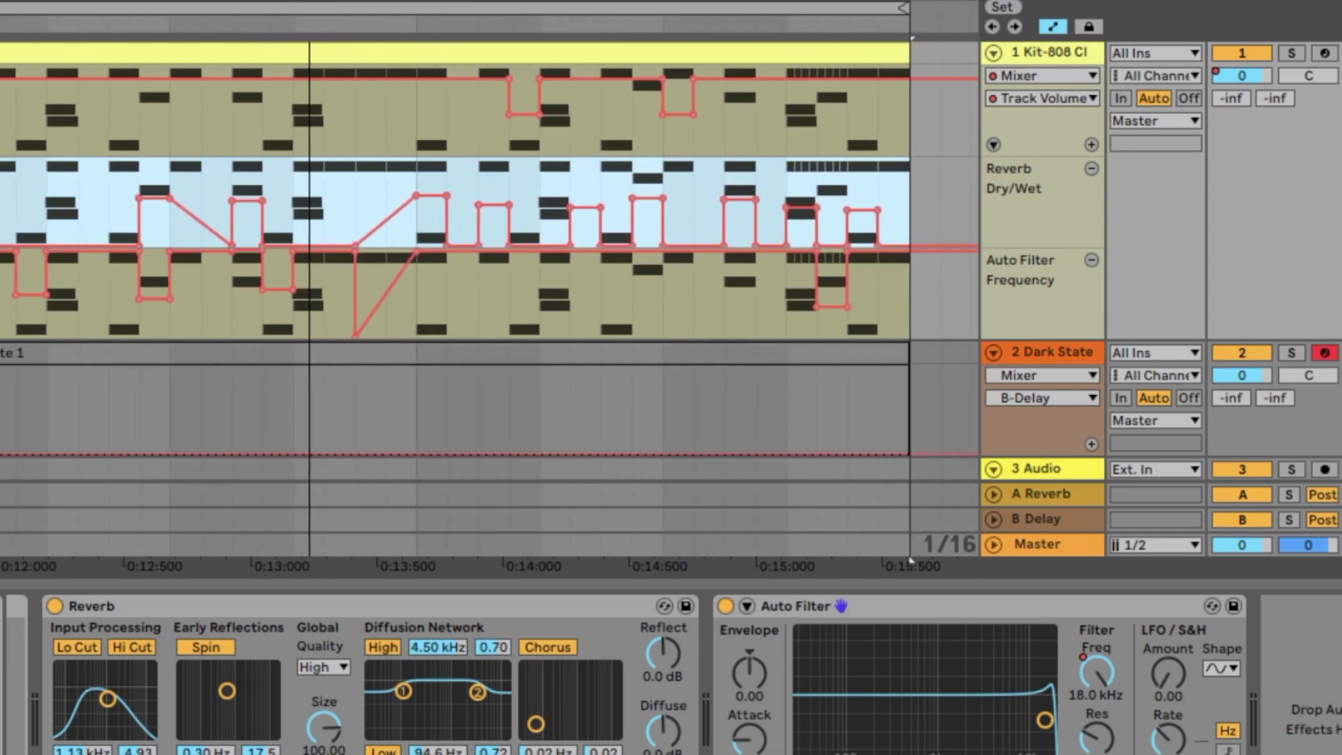
left_click_drag(910, 559, 703, 559)
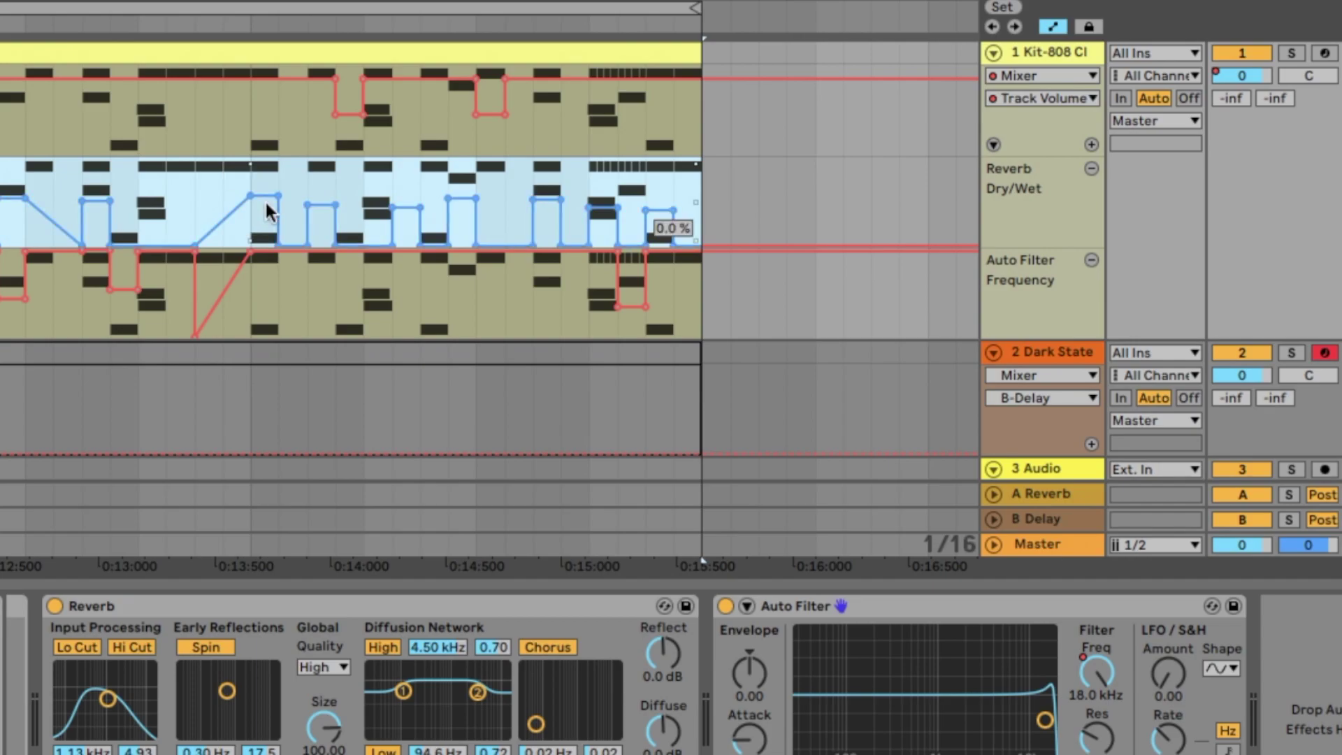
left_click_drag(266, 199, 266, 211)
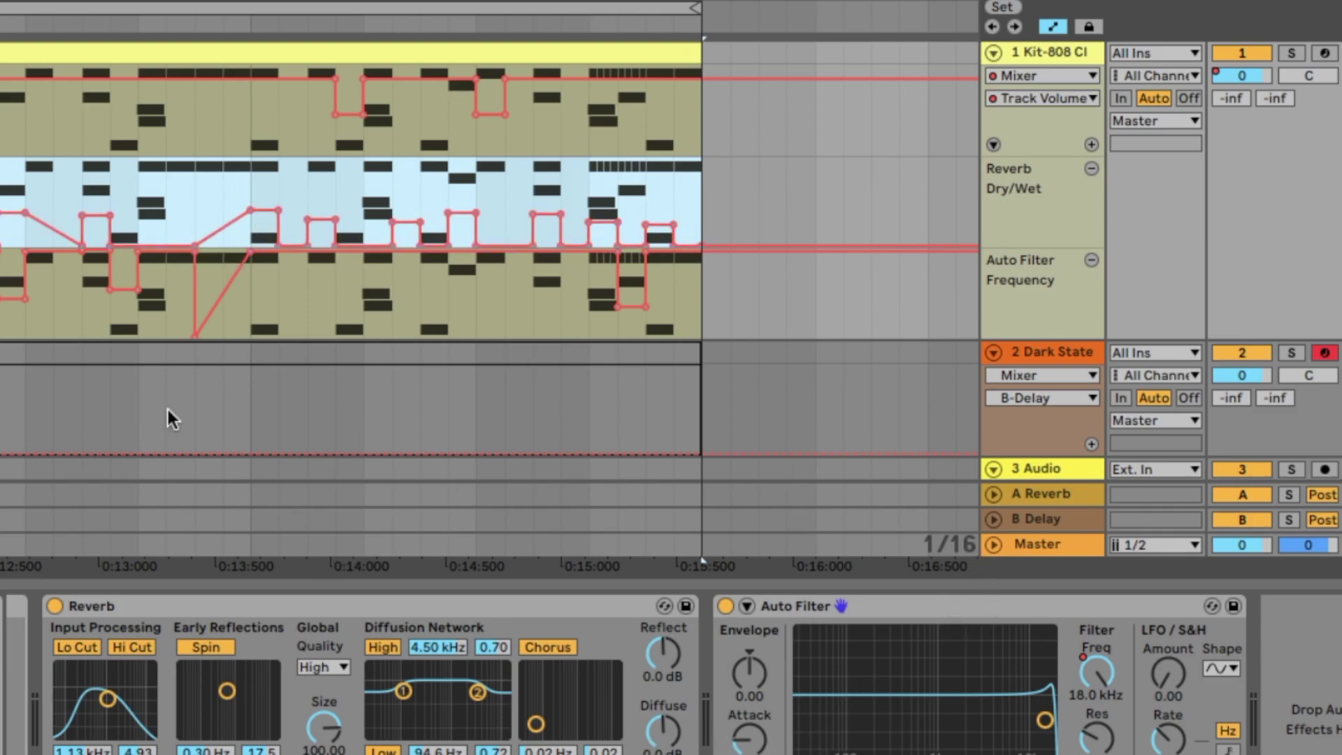
- Give Track Volume its own automation lane on the Kit-808 track and delete all of its automation
key("space")
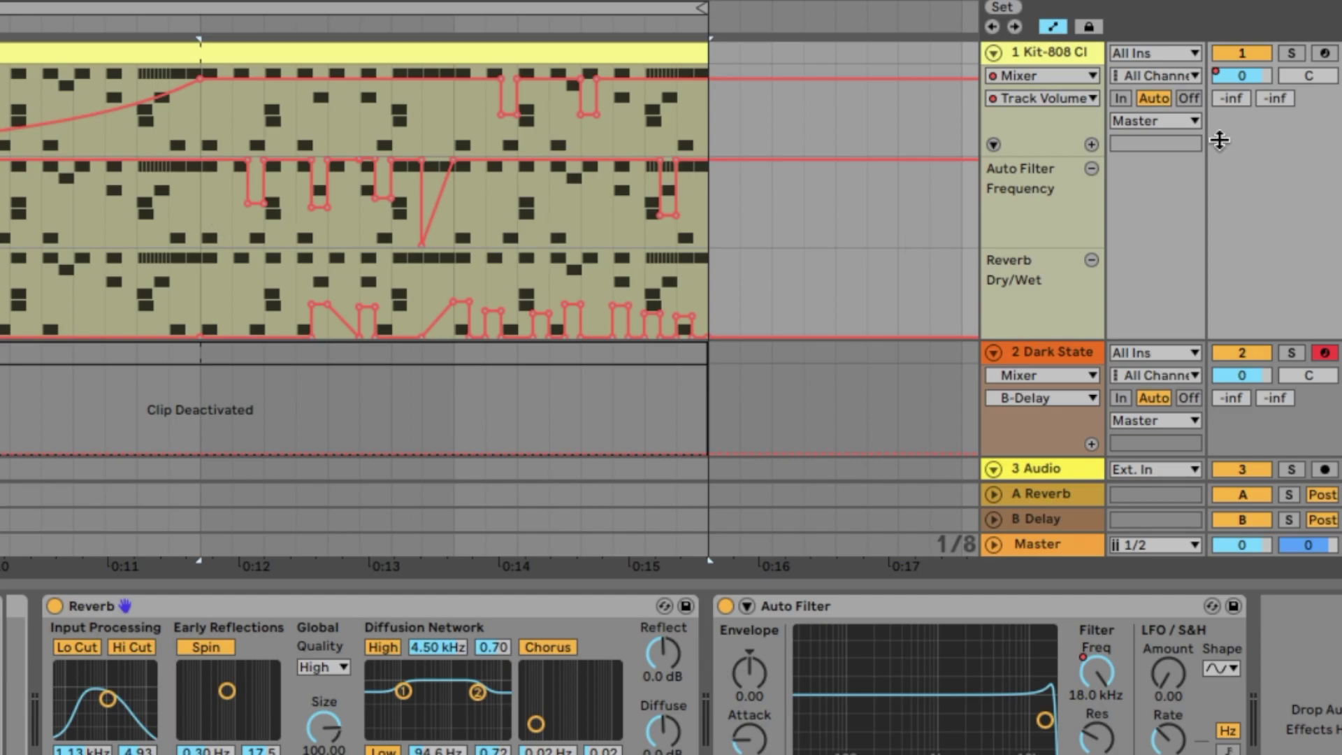
left_click(1092, 145)
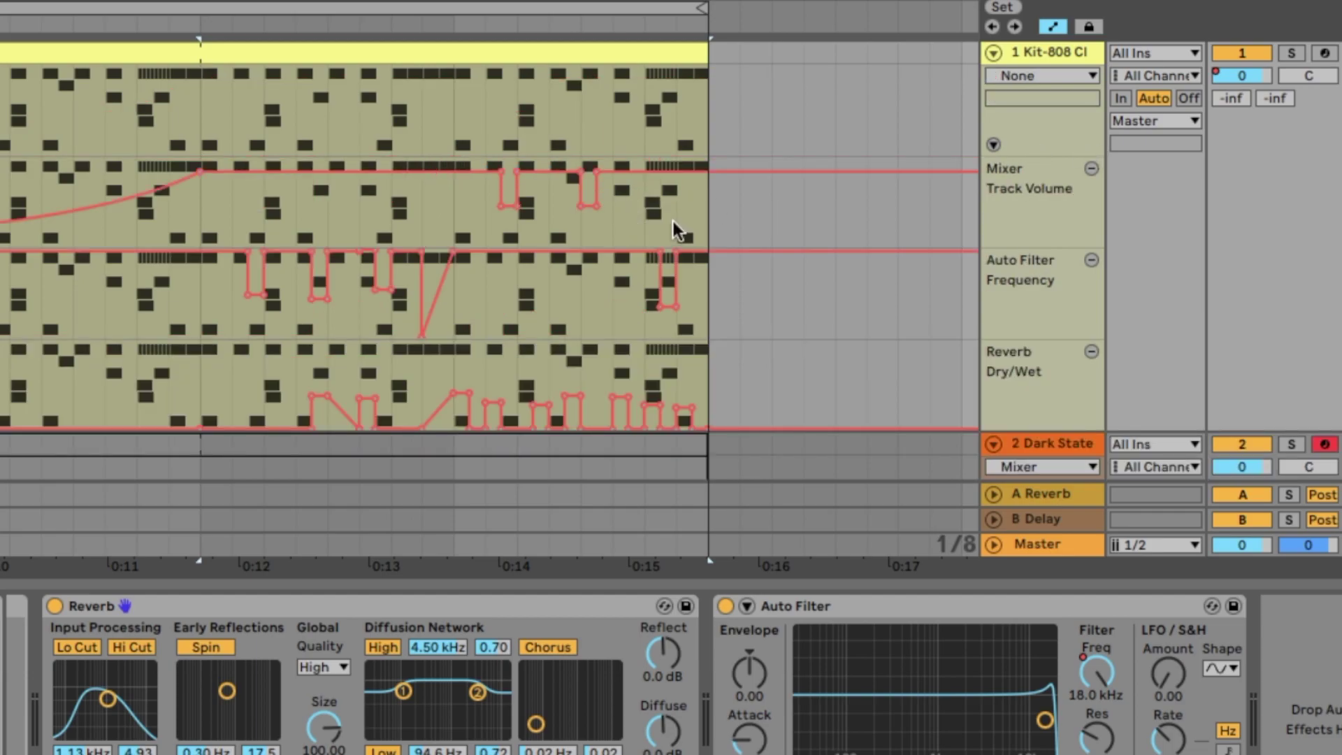
left_click_drag(705, 211, 0, 199)
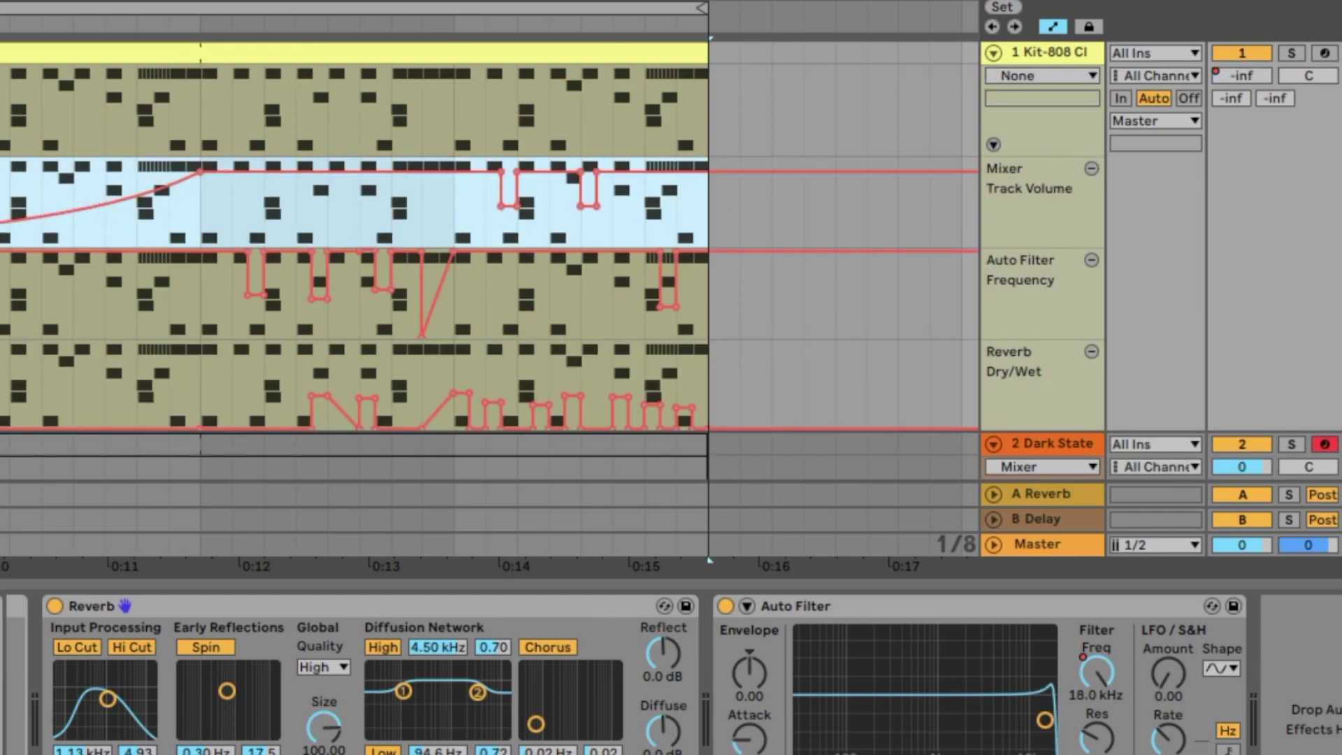
key("Delete")
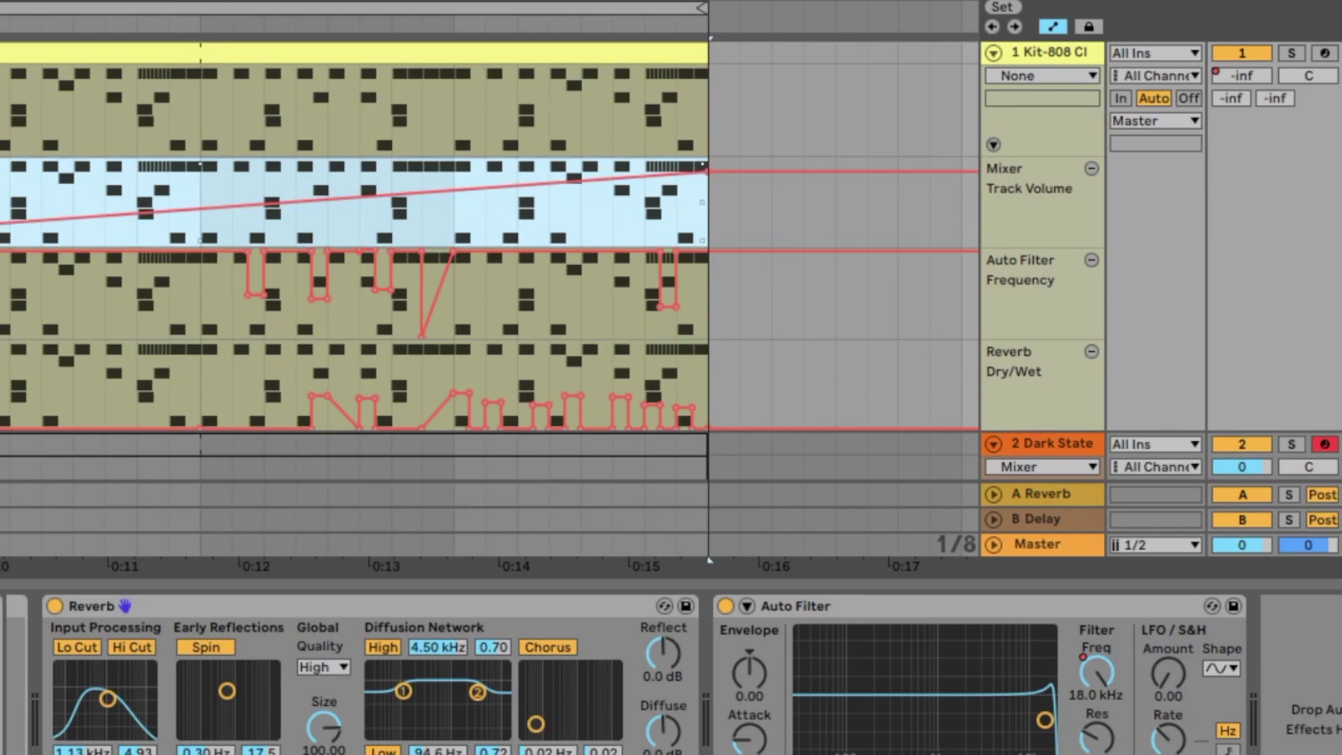
key("Delete")
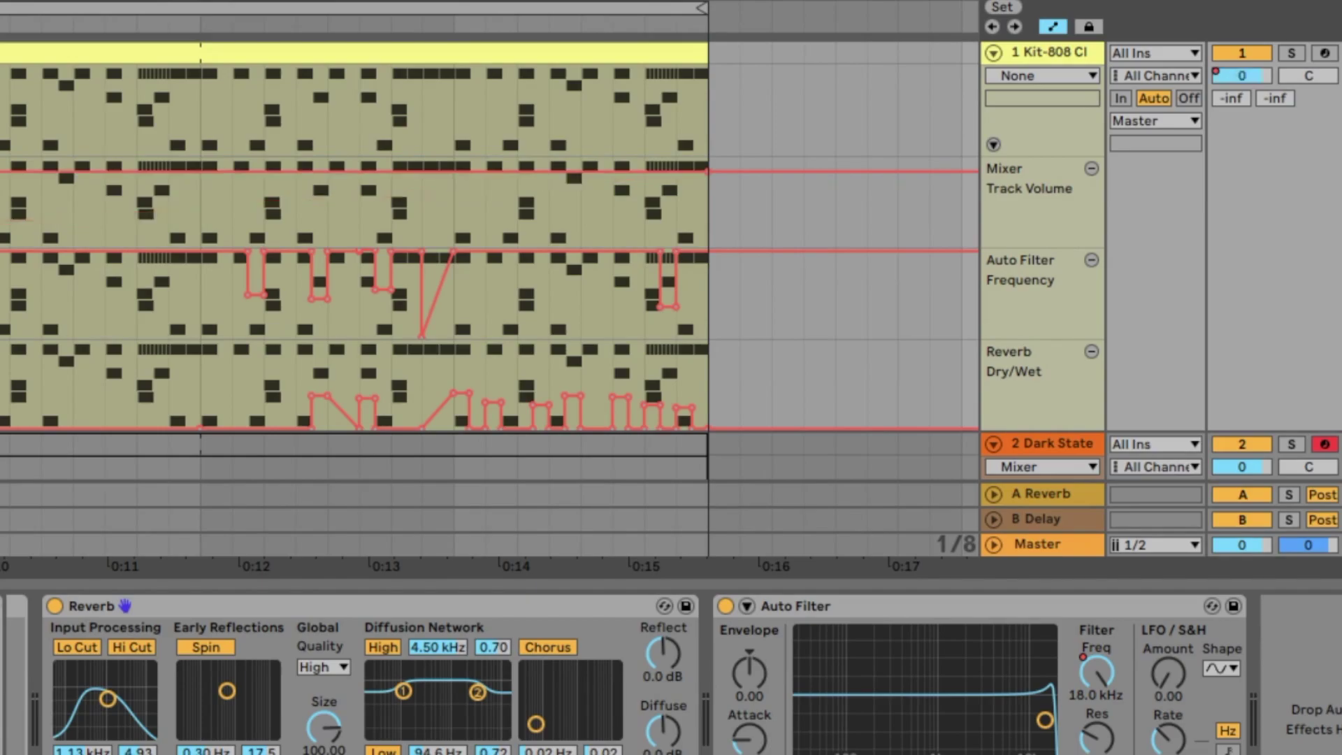
- Delete all Auto Filter Frequency and Reverb Dry/Wet automation from the Kit-808 track's lanes
key("ctrl+z")
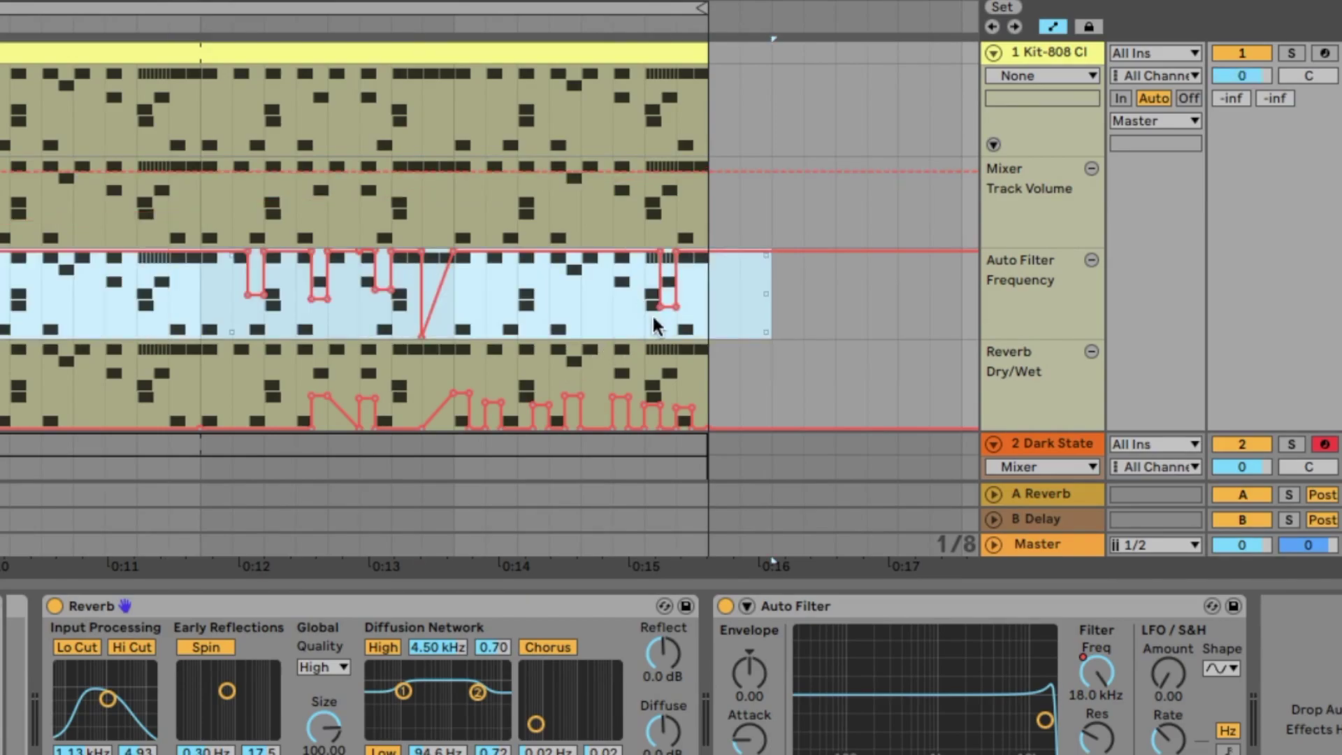
key("Delete")
left_click_drag(803, 376, 0, 376)
key("Delete")
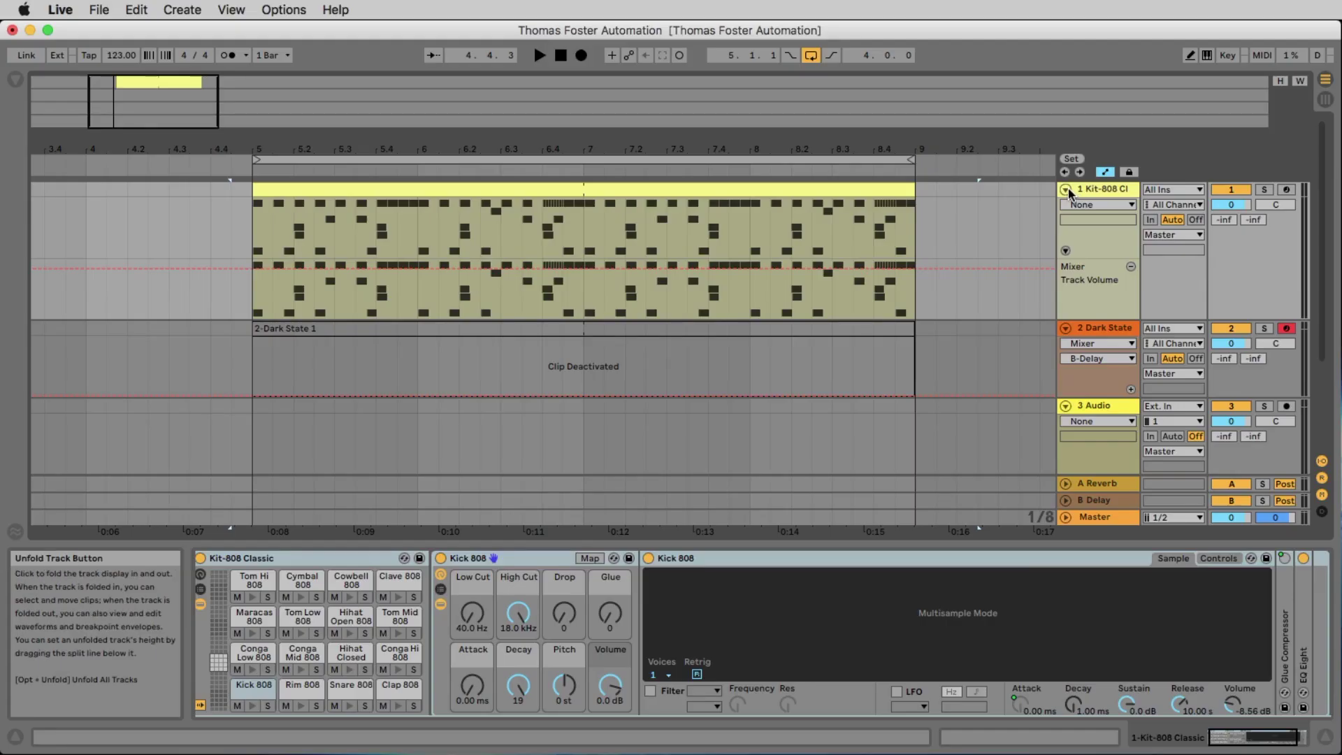
- Fold the Kit-808 track and reactivate the 2-Dark State 1 clip
left_click(993, 52)
left_click(1026, 84)
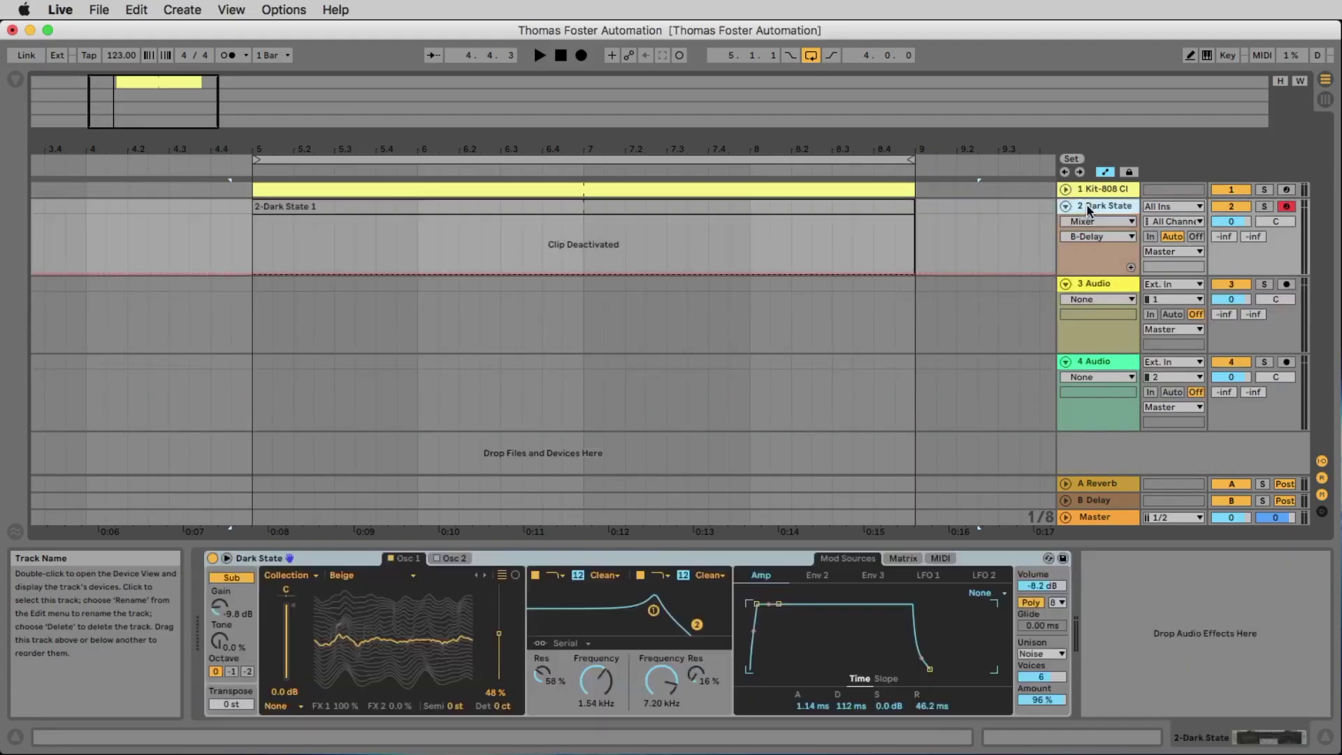
left_click(898, 206)
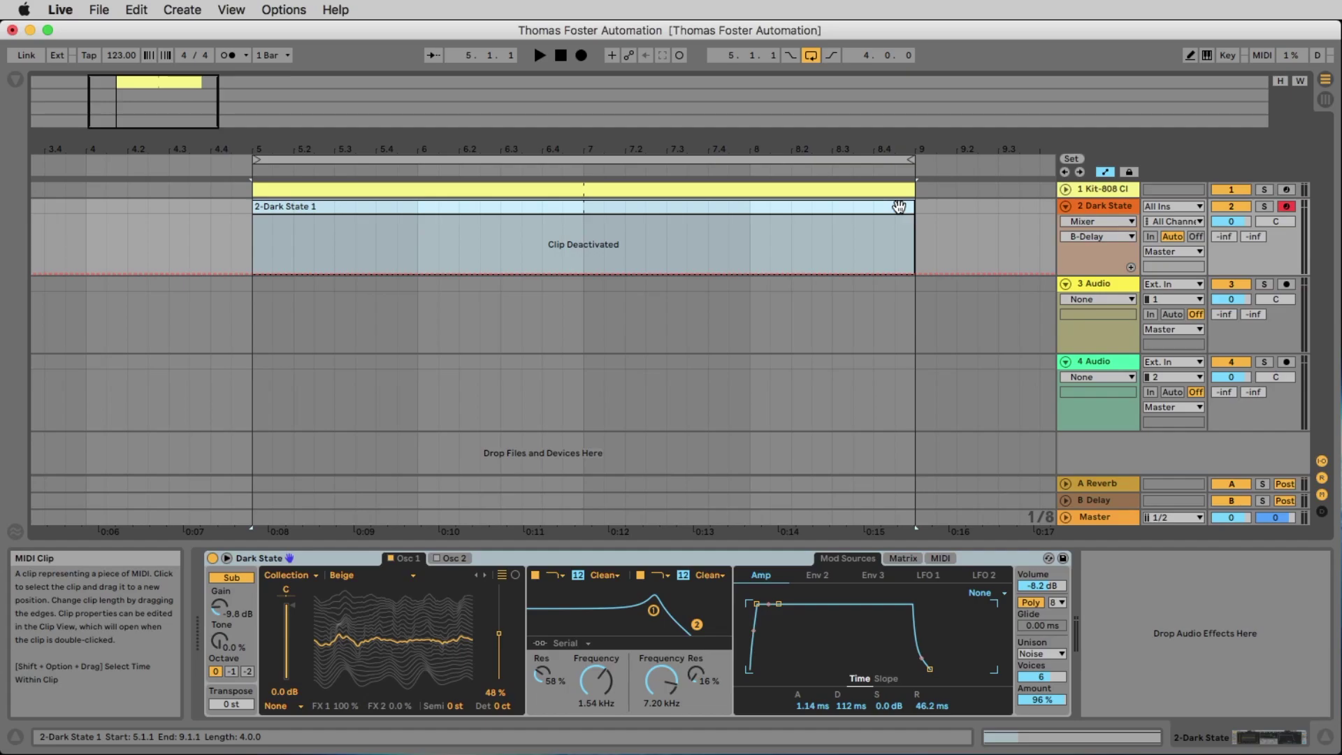
key("0")
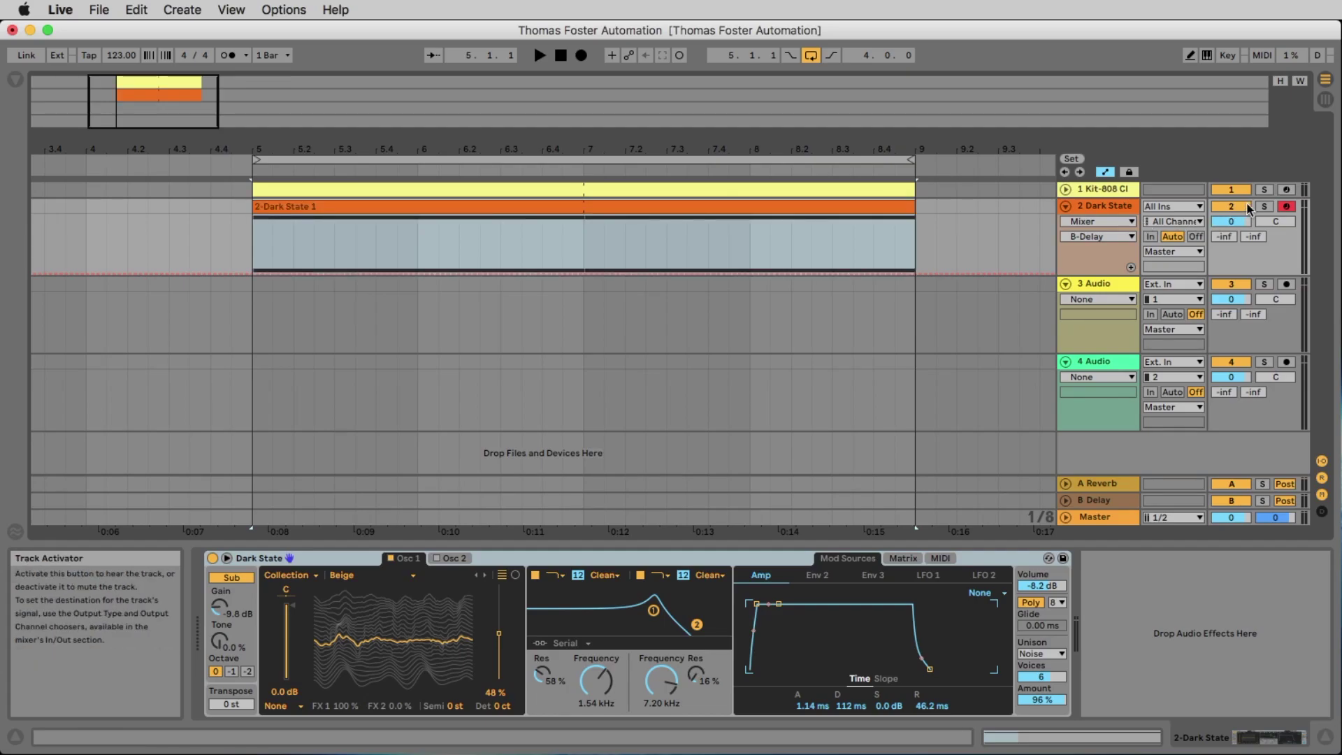
- Solo the Dark State track and listen to it while looking at the synth's expanded view
left_click(1264, 209)
key("space")
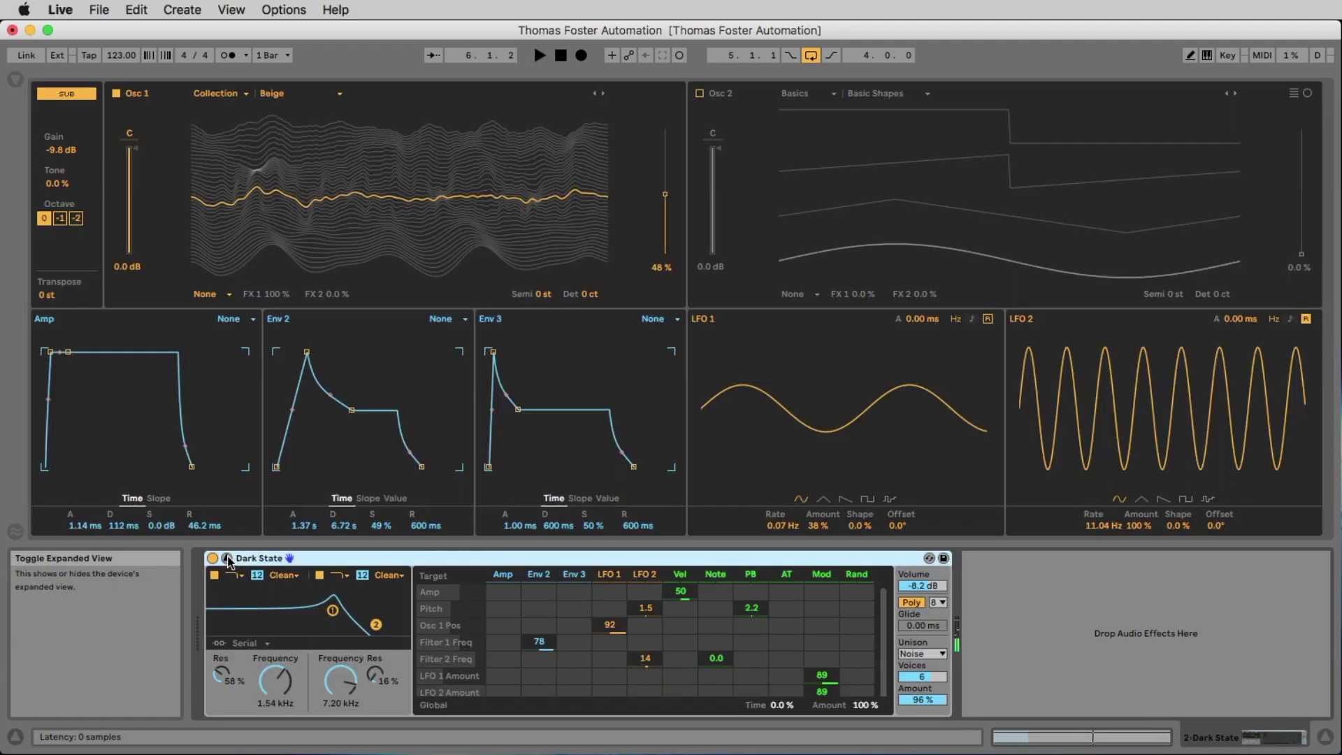
left_click(227, 558)
left_click(227, 559)
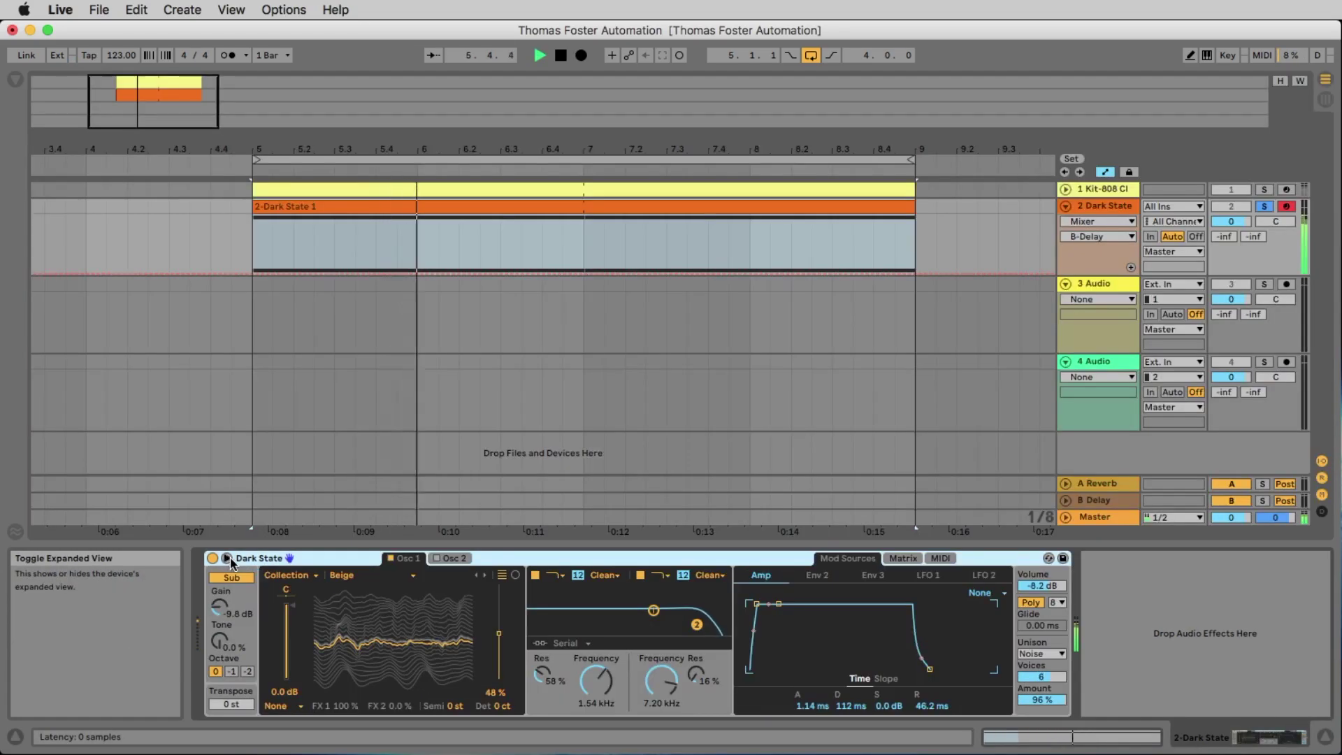
key("space")
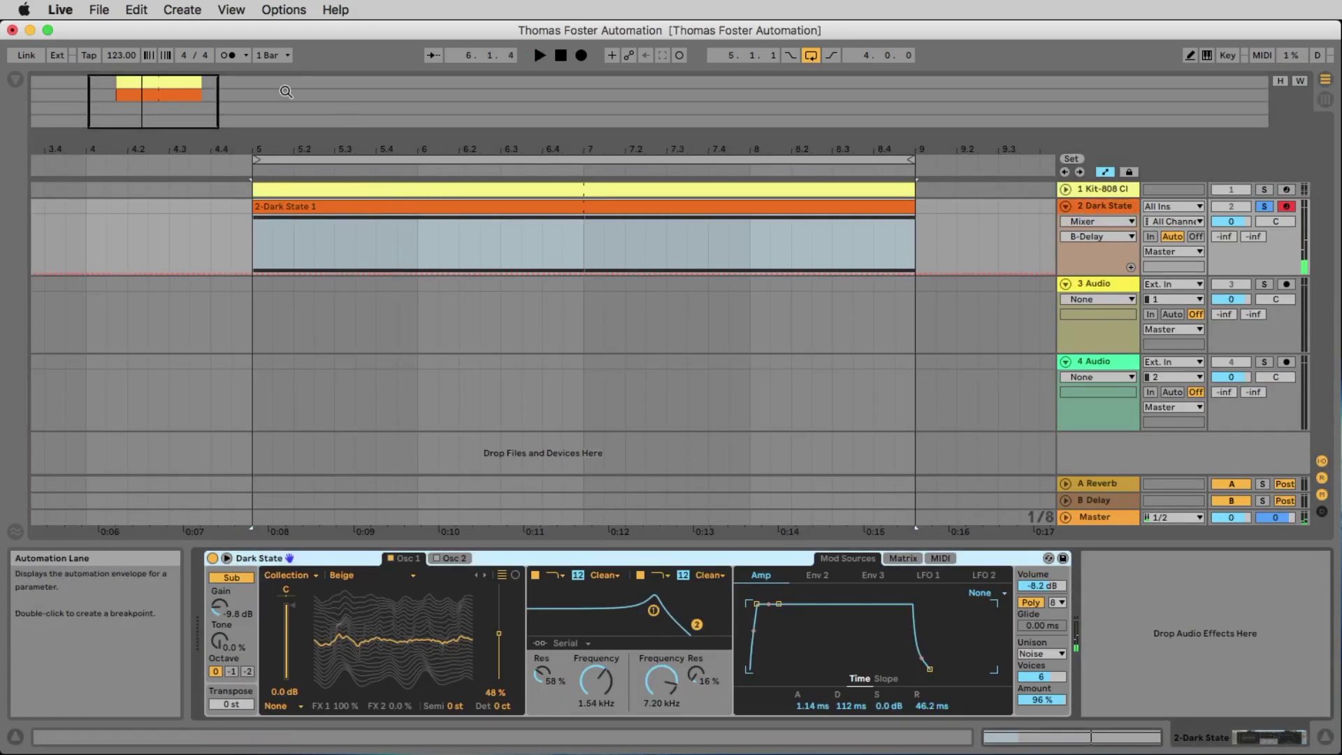
- Add an Auto Filter to the Dark State track and set its frequency to 3.32 kHz and resonance to 50 %
left_click(16, 80)
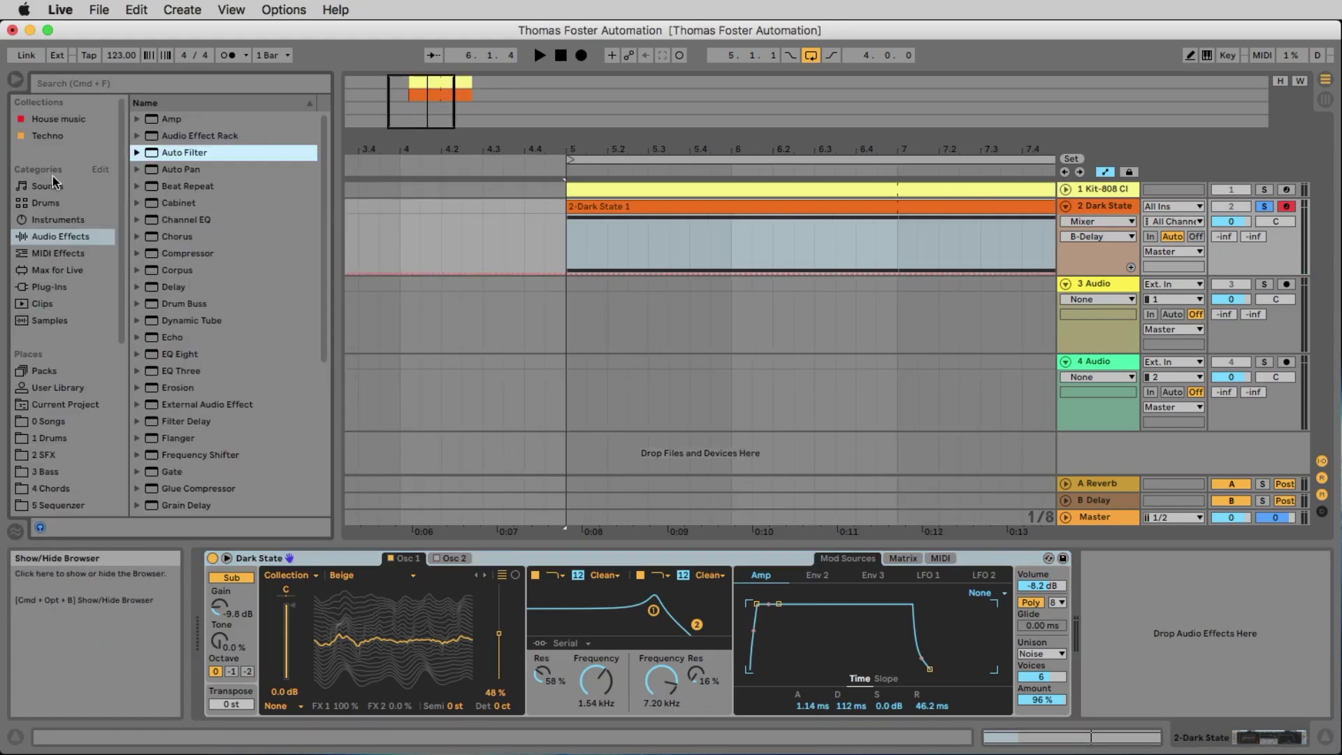
double_click(186, 152)
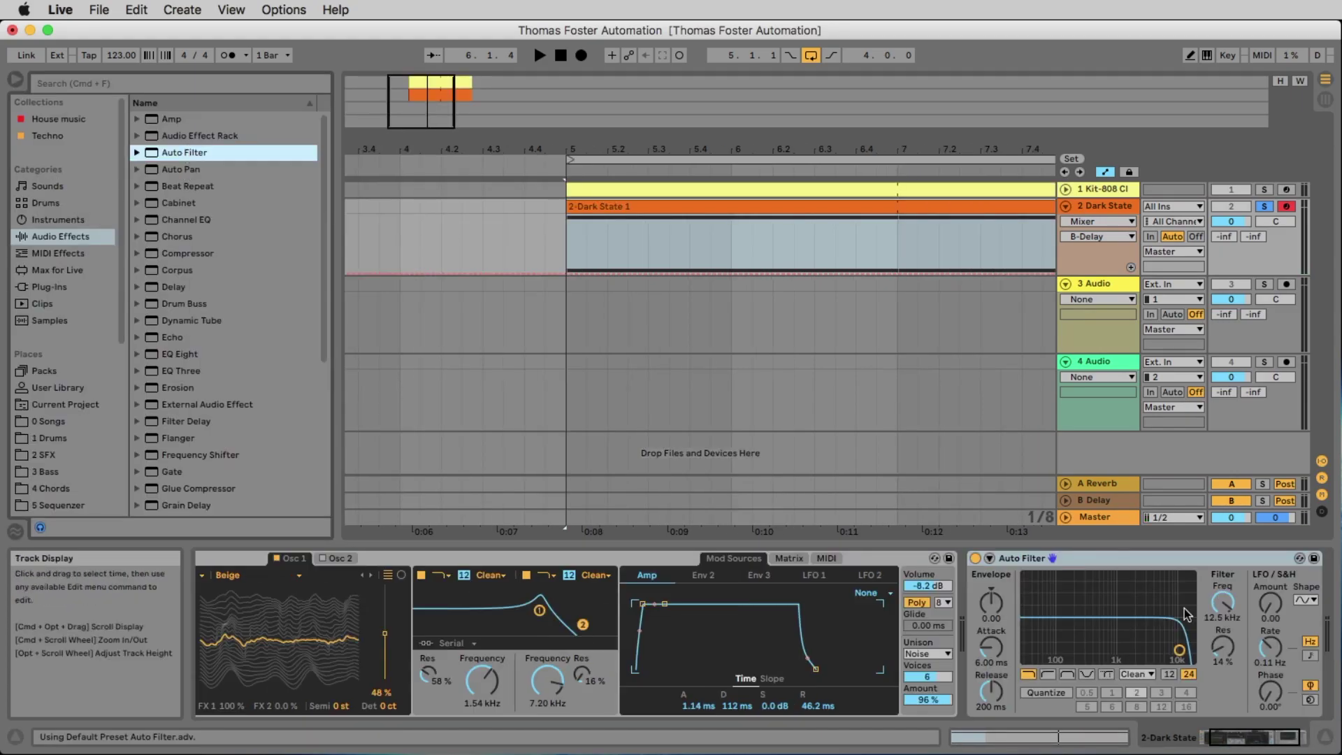
key("space")
mouse_move(1222, 602)
left_mouse_down()
mouse_move(1222, 637)
mouse_move(1222, 598)
left_mouse_up()
key("space")
- Show the Auto Filter Frequency automation in the Dark State track and listen to the filtered sound
right_click(1222, 603)
left_click(1188, 558)
key("space")
key("space")
double_click(972, 146)
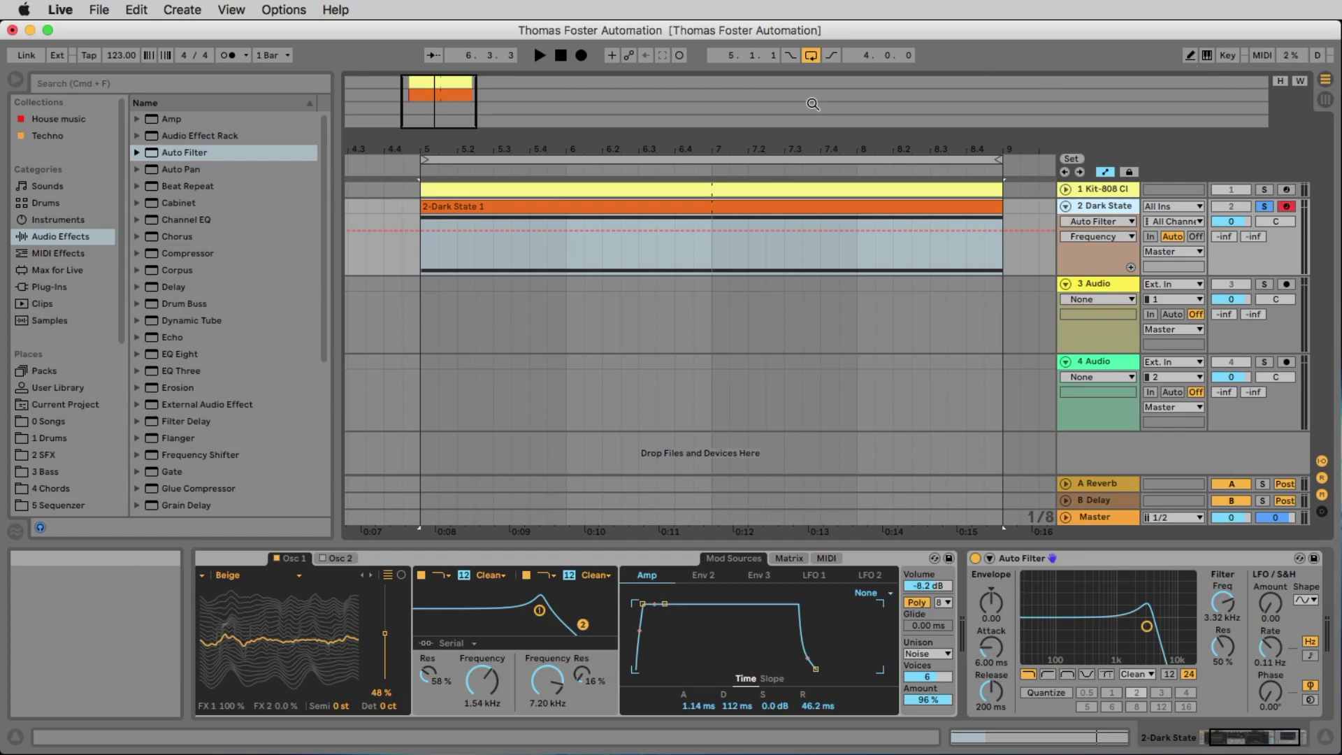
- Draw two 1/8-note Auto Filter Frequency dips in bar 5, at beats 2 and 4, and play them back
left_click(1189, 55)
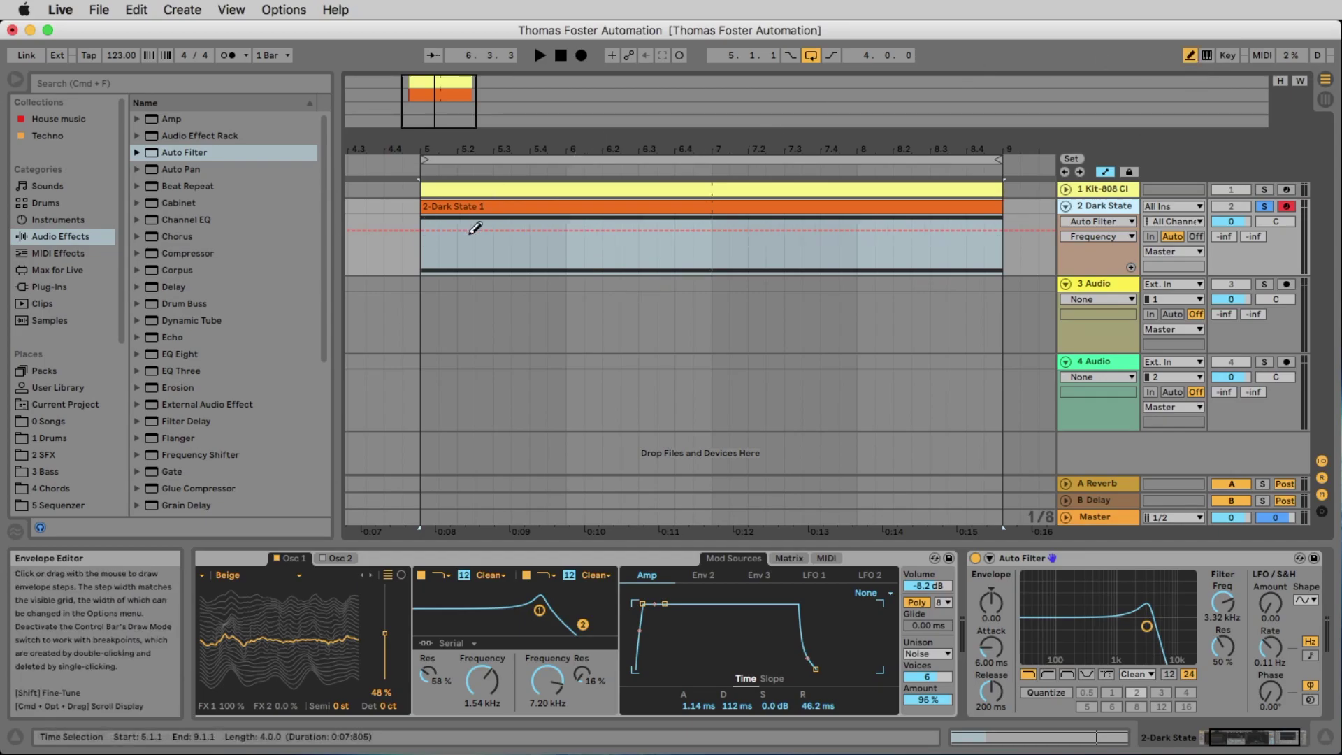
left_click(464, 244)
left_click(540, 244)
key("space")
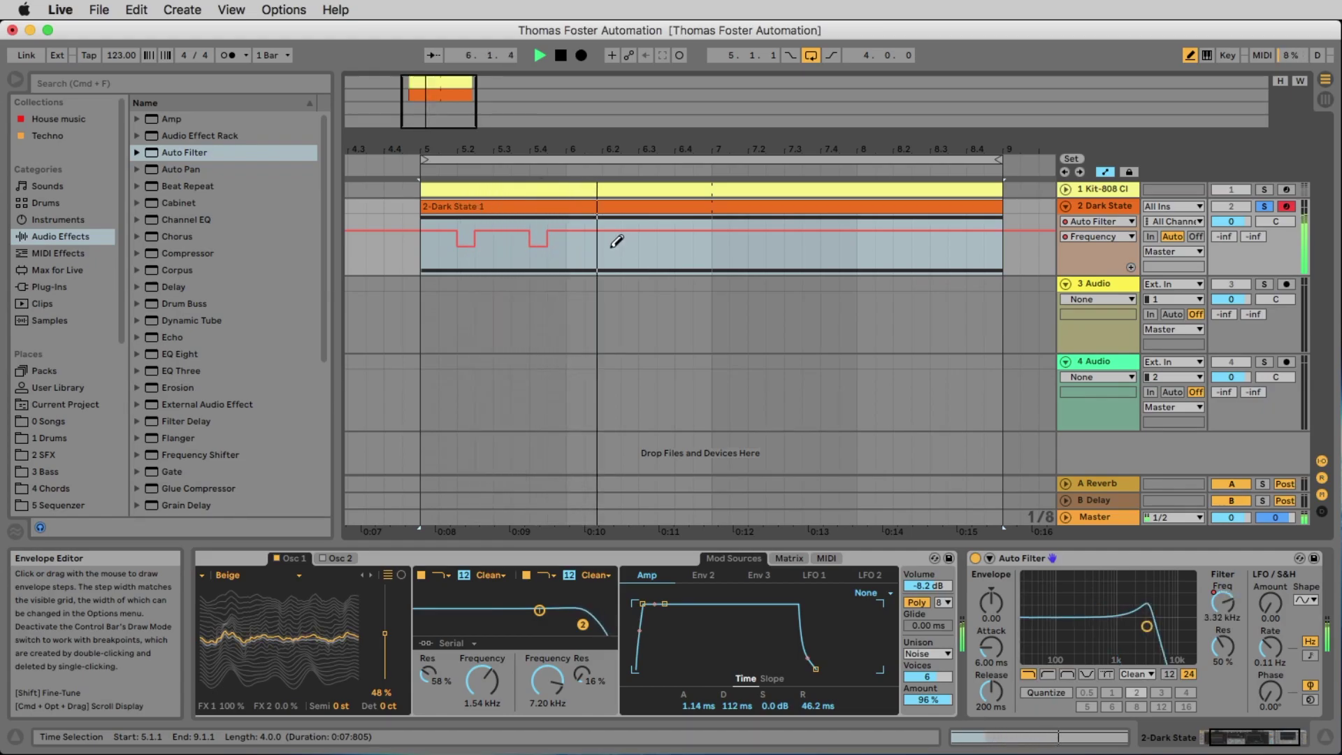
key("space")
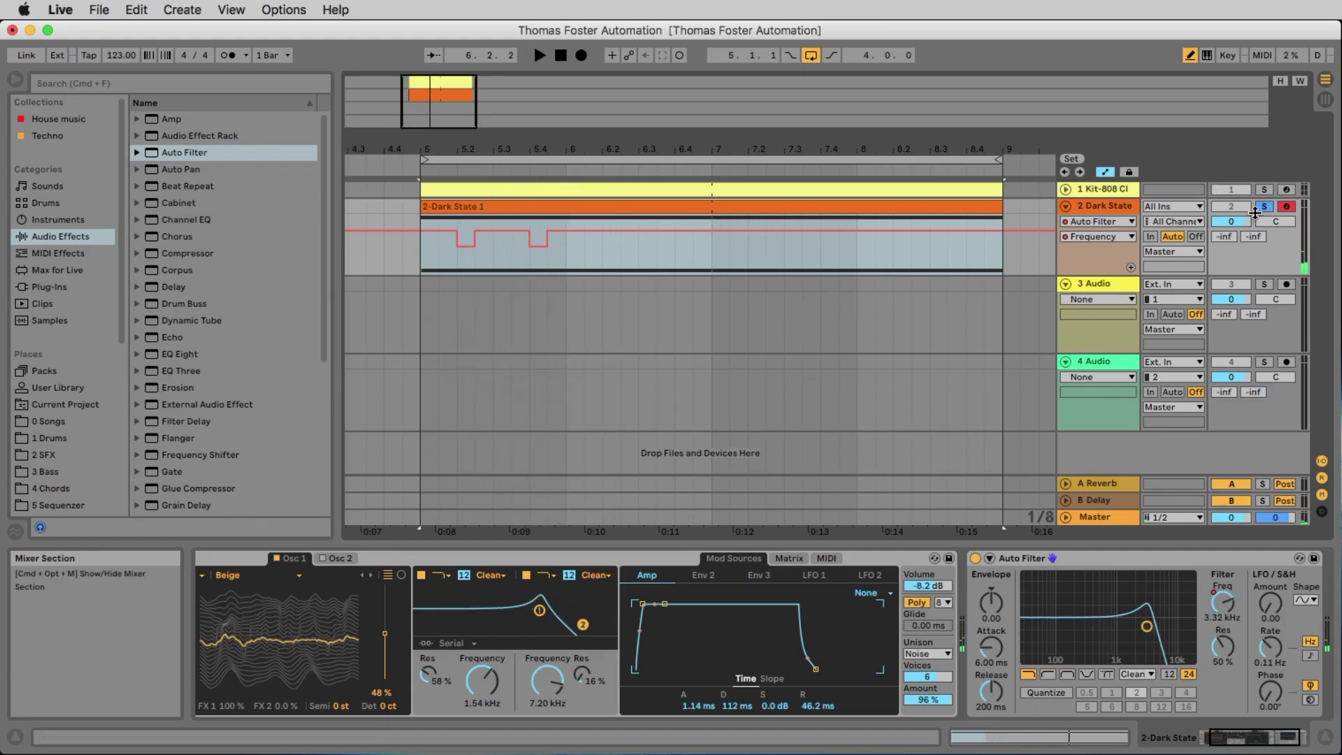
- Unsolo Dark State to listen with the unfolded Kit-808 track, and give Dark State's Auto Filter Frequency its own automation lane
left_click(1263, 206)
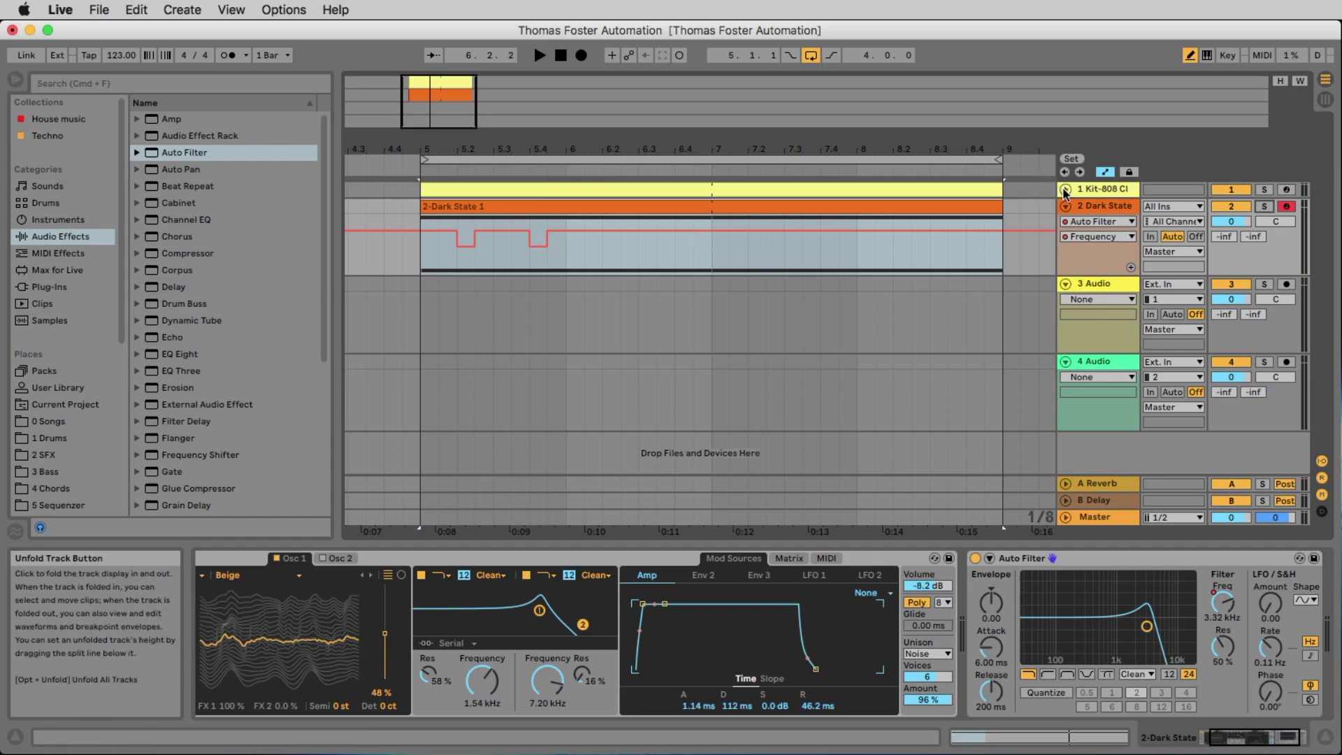
left_click(1064, 188)
key("space")
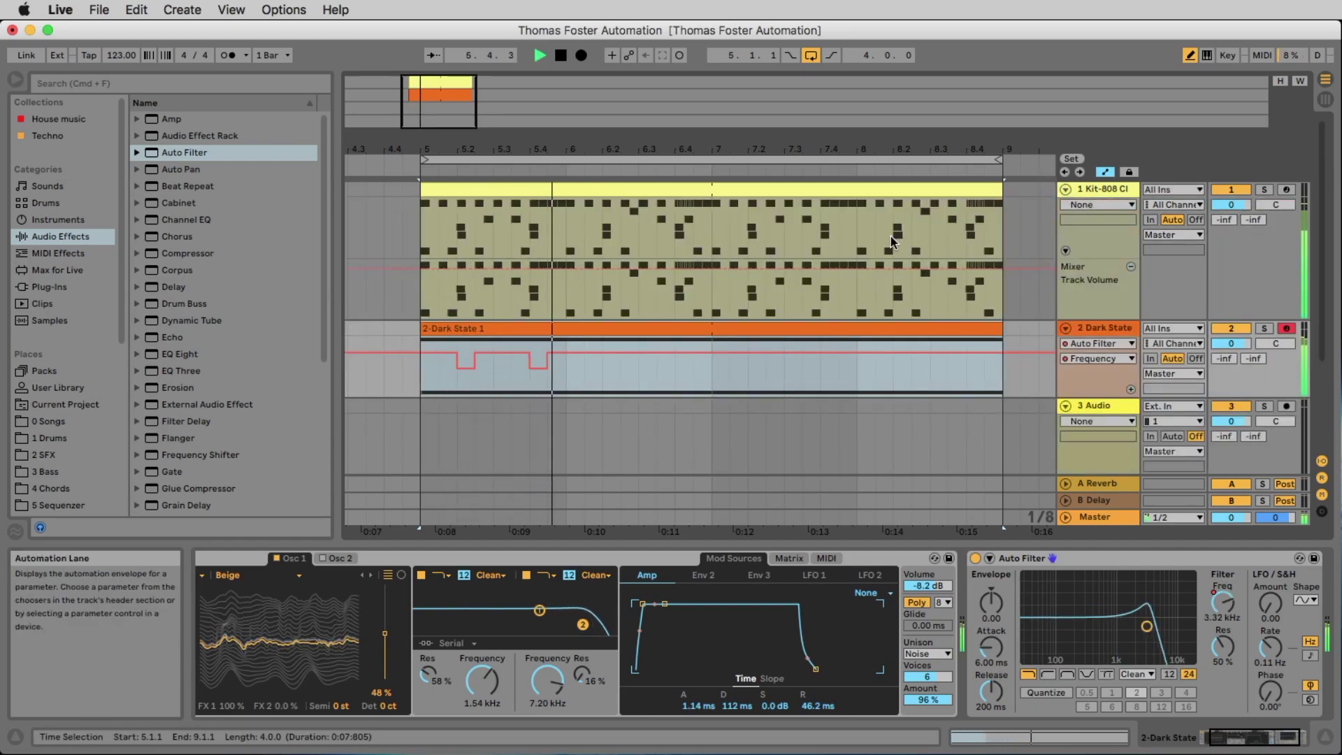
key("space")
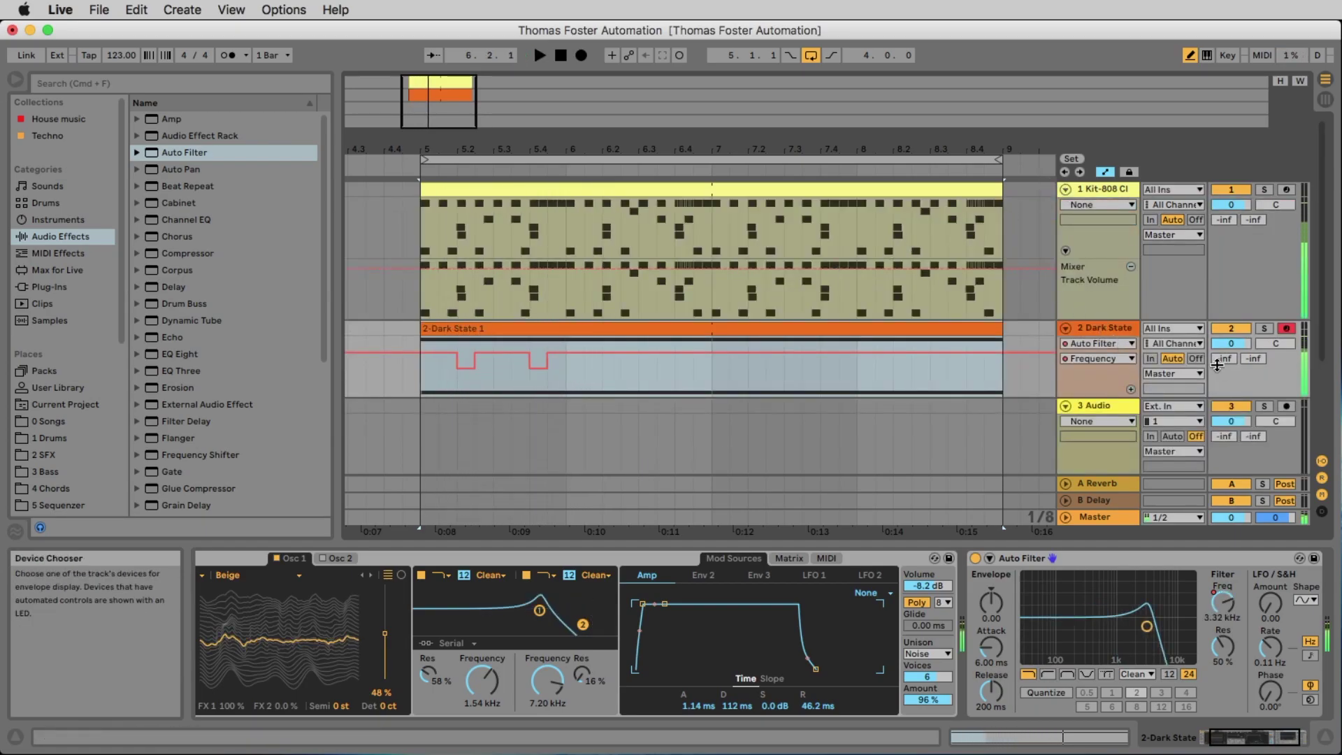
left_click(1130, 390)
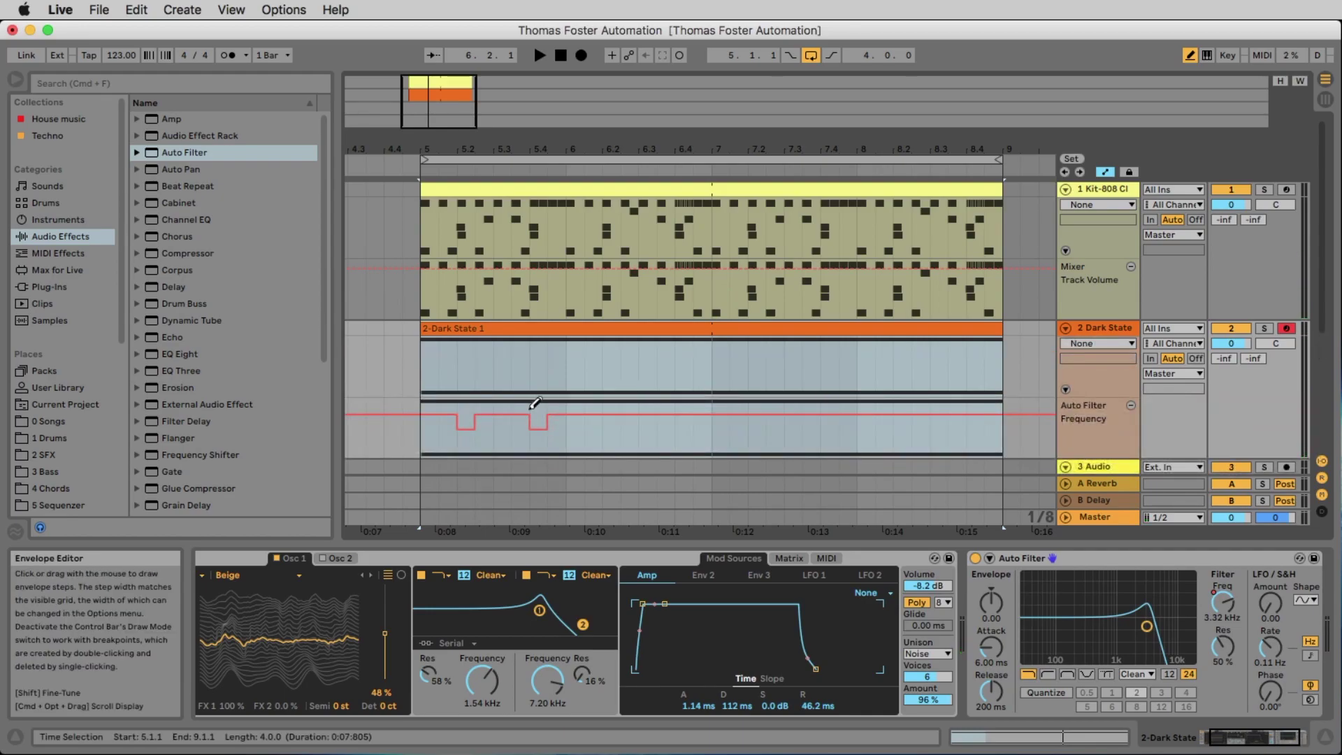
- Leave Draw Mode, duplicate bar 5's Auto Filter Frequency automation three times through bar 8, and play from bar 5
key("b")
left_click_drag(424, 441, 566, 413)
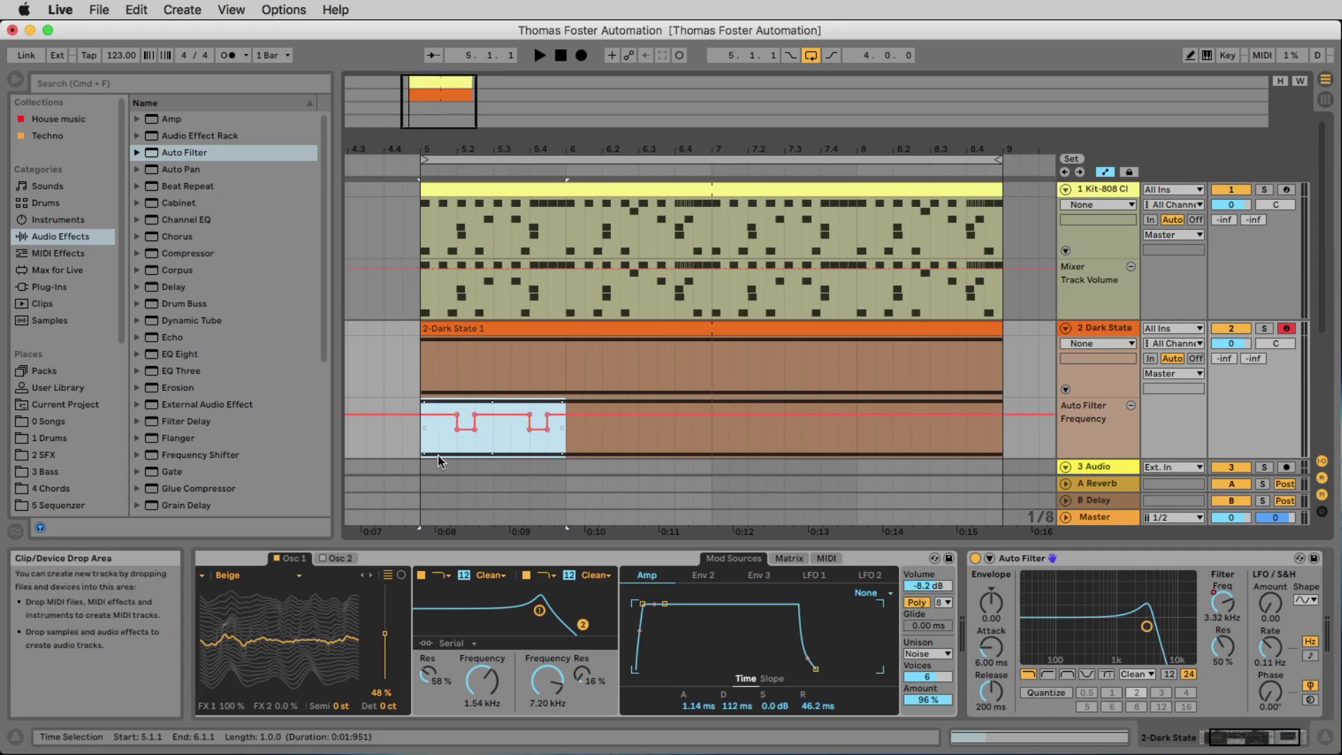
key("super+d")
key("super+d")
key("super+d")
left_click(422, 433)
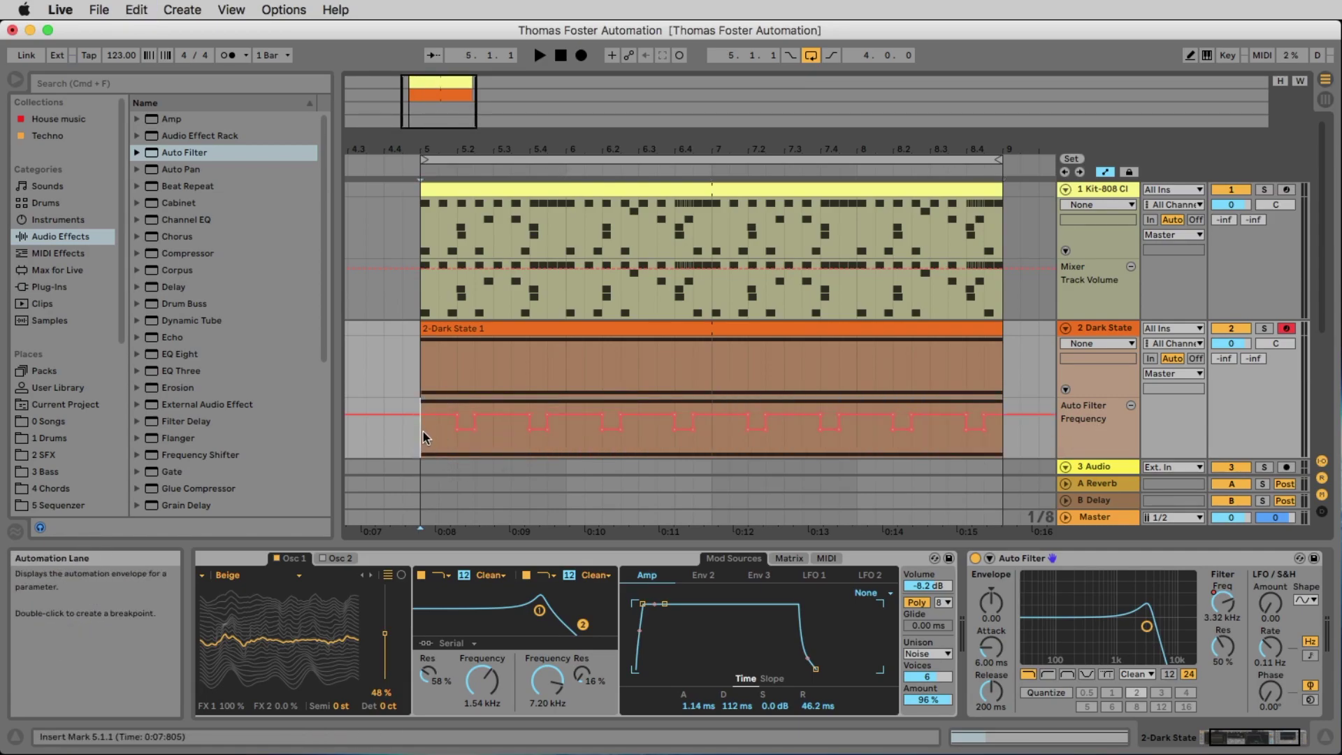
key("space")
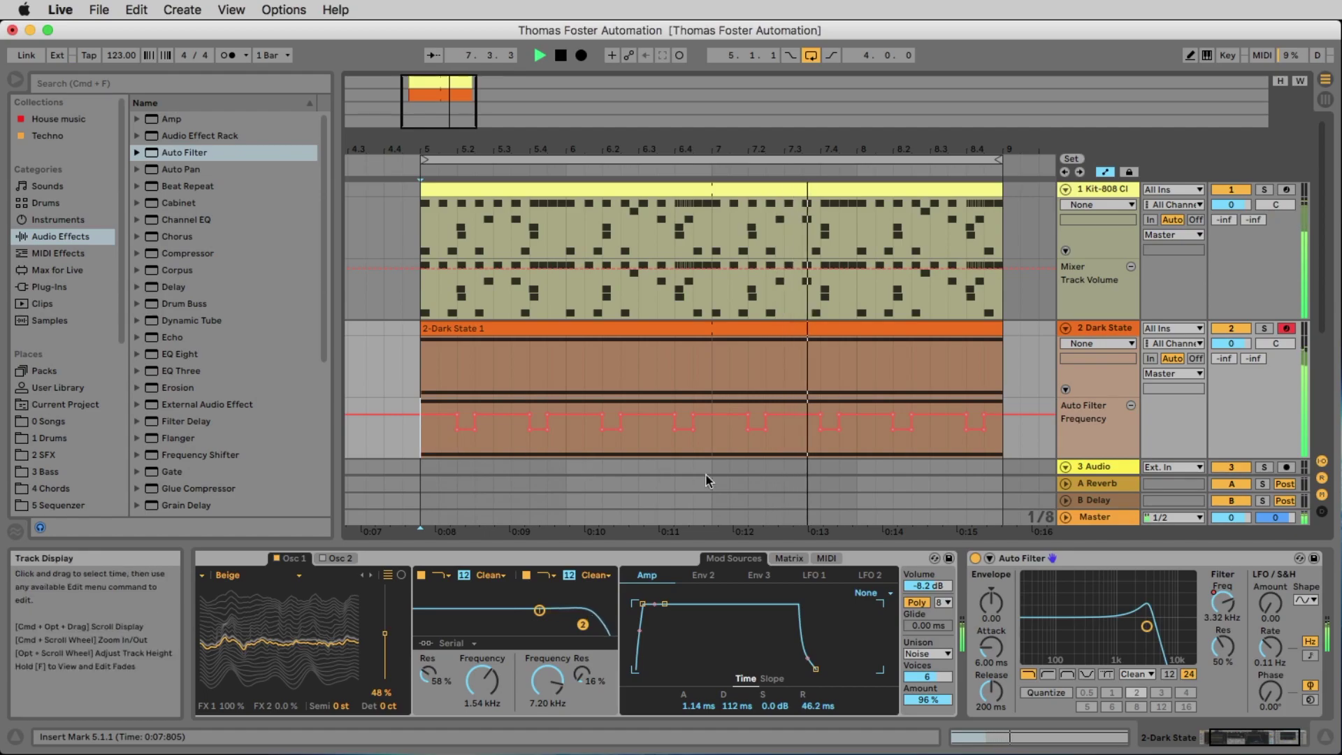
key("space")
- Undo the duplicated dips and clear the Auto Filter Frequency automation on the Dark State track
key("super+z")
key("super+z")
key("super+z")
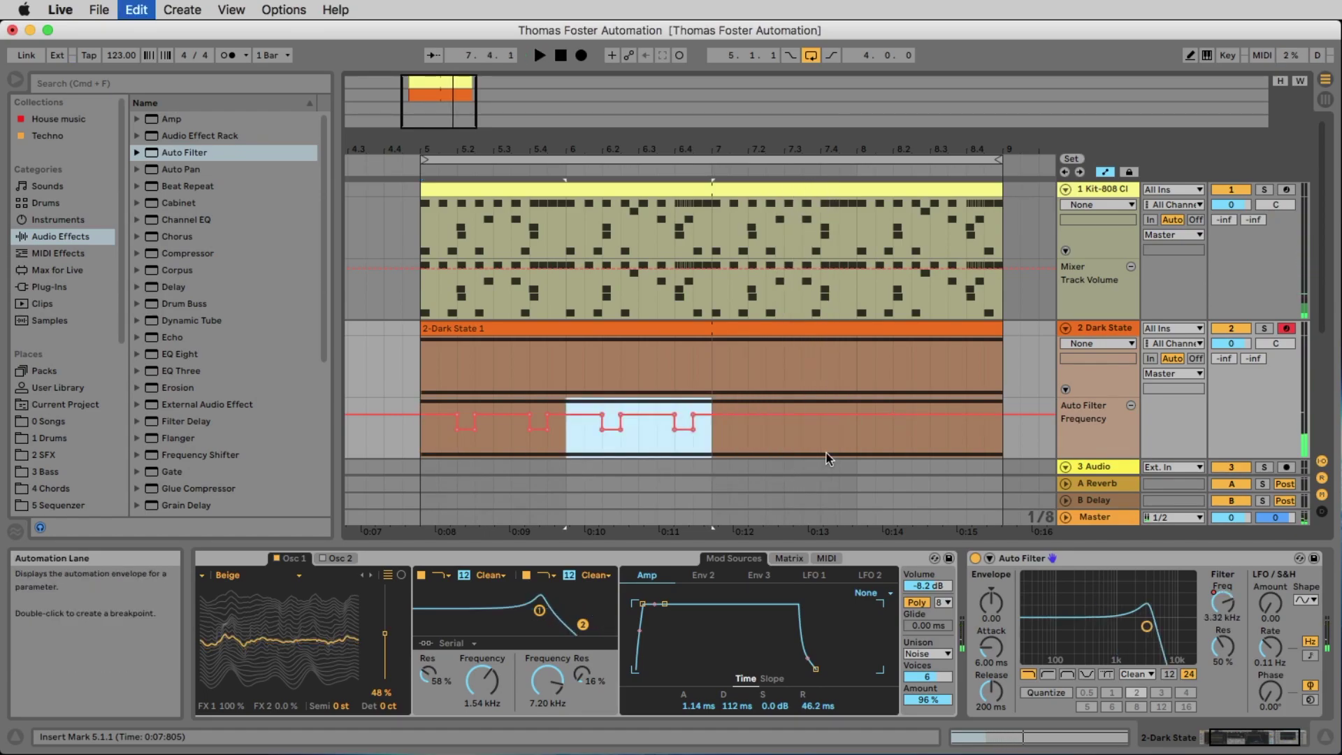
key("Delete")
- Insert a sine shape into bar 5 of Dark State's Auto Filter Frequency automation
left_click(438, 432)
left_click_drag(422, 433, 565, 438)
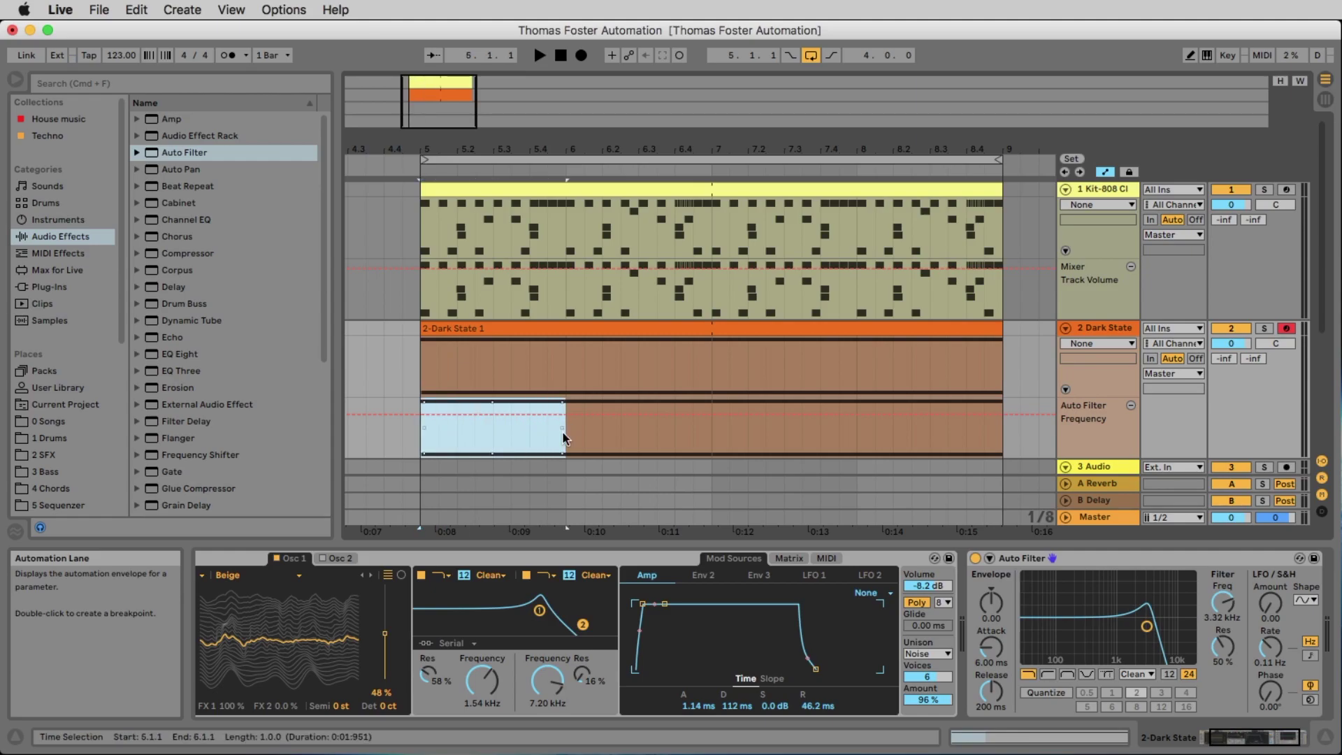
right_click(492, 439)
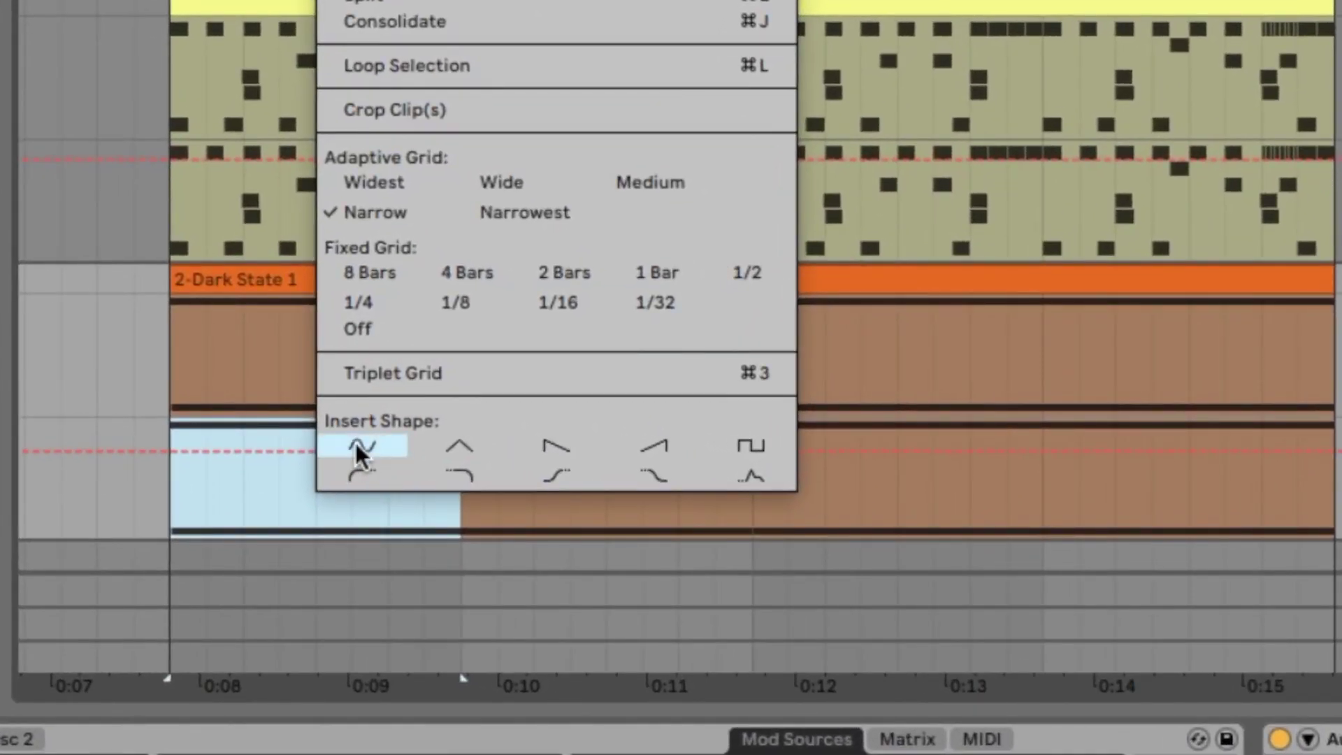
left_click(371, 444)
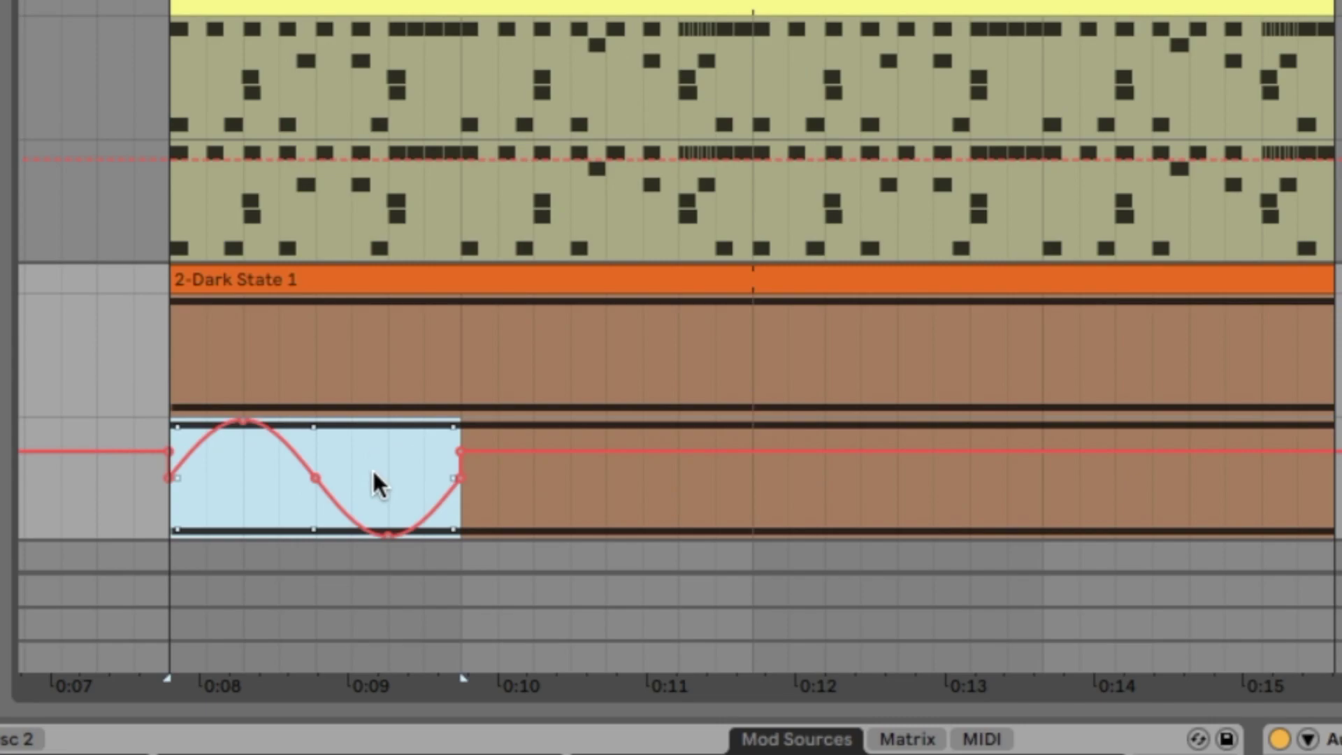
- Play the Dark State track from bar 5 and follow the filter movement along the sine-shaped automation
key("space")
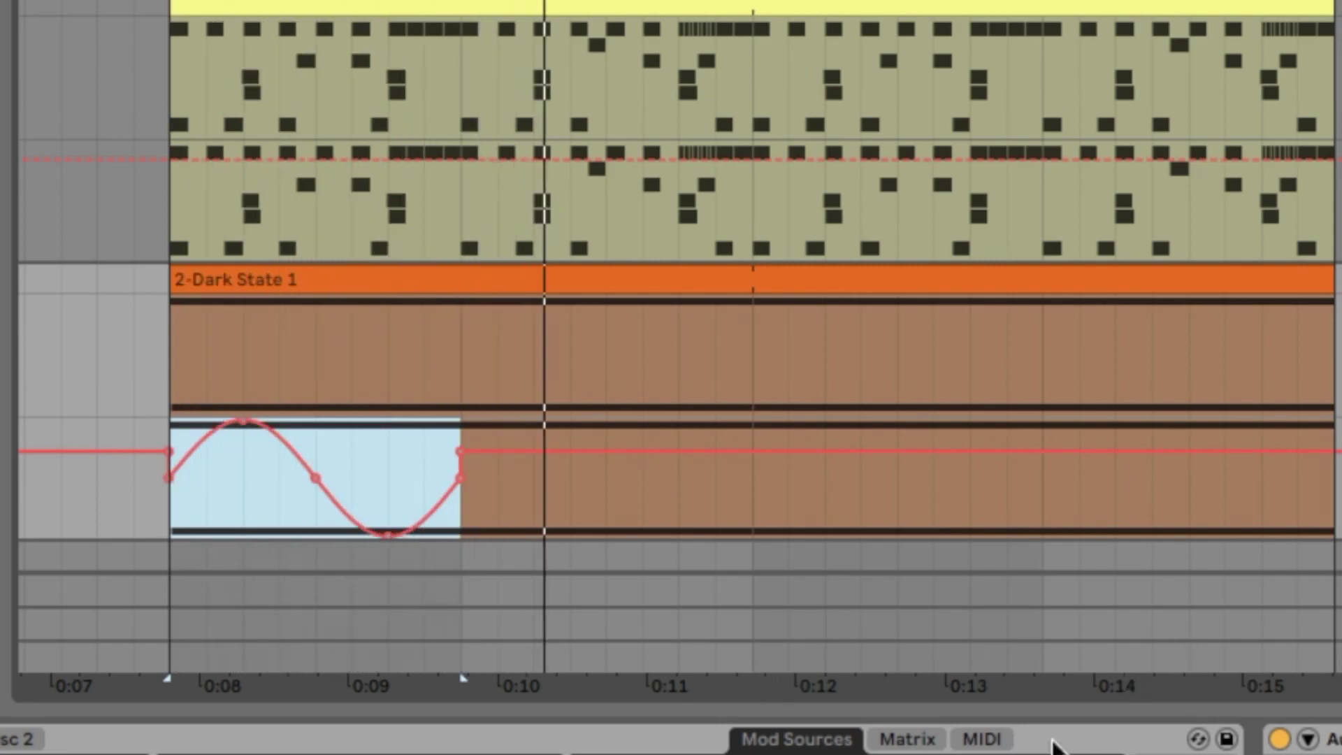
key("space")
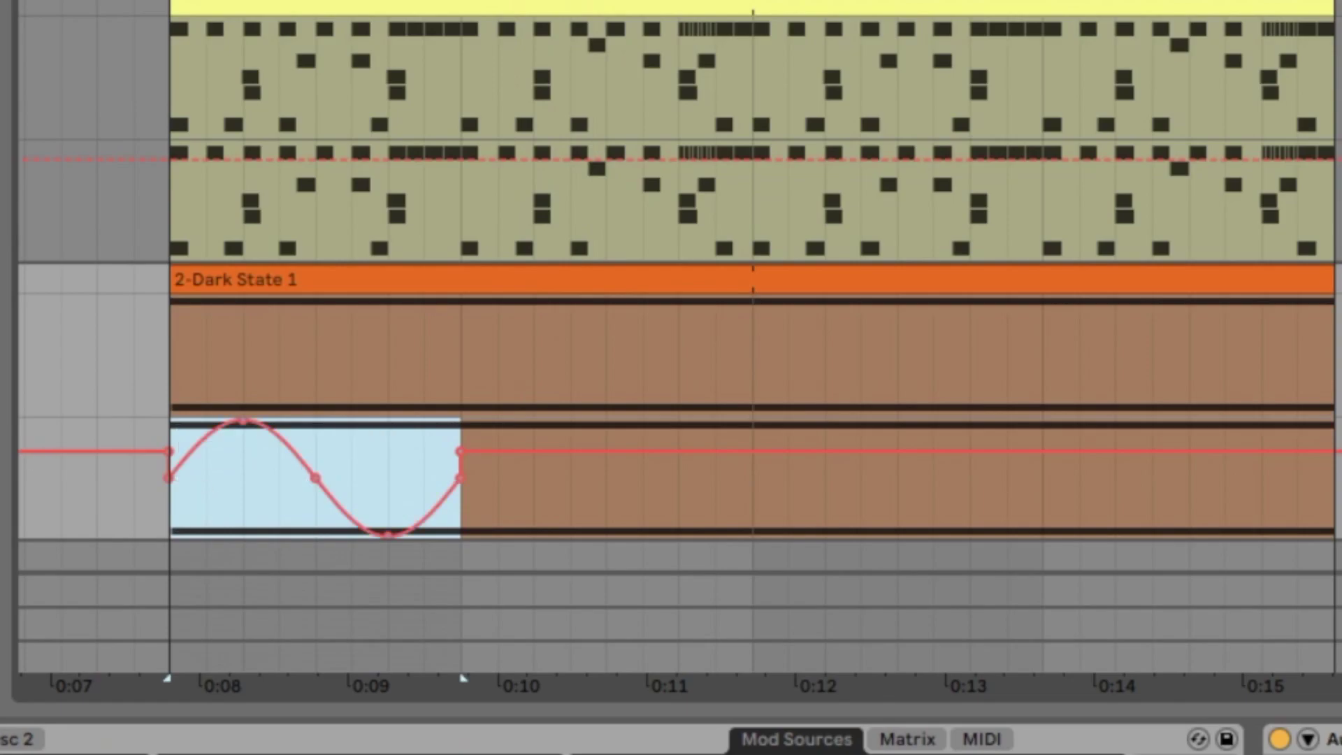
key("ctrl+alt+b")
scroll(671, 336, "up", 5)
scroll(670, 336, "left", 5)
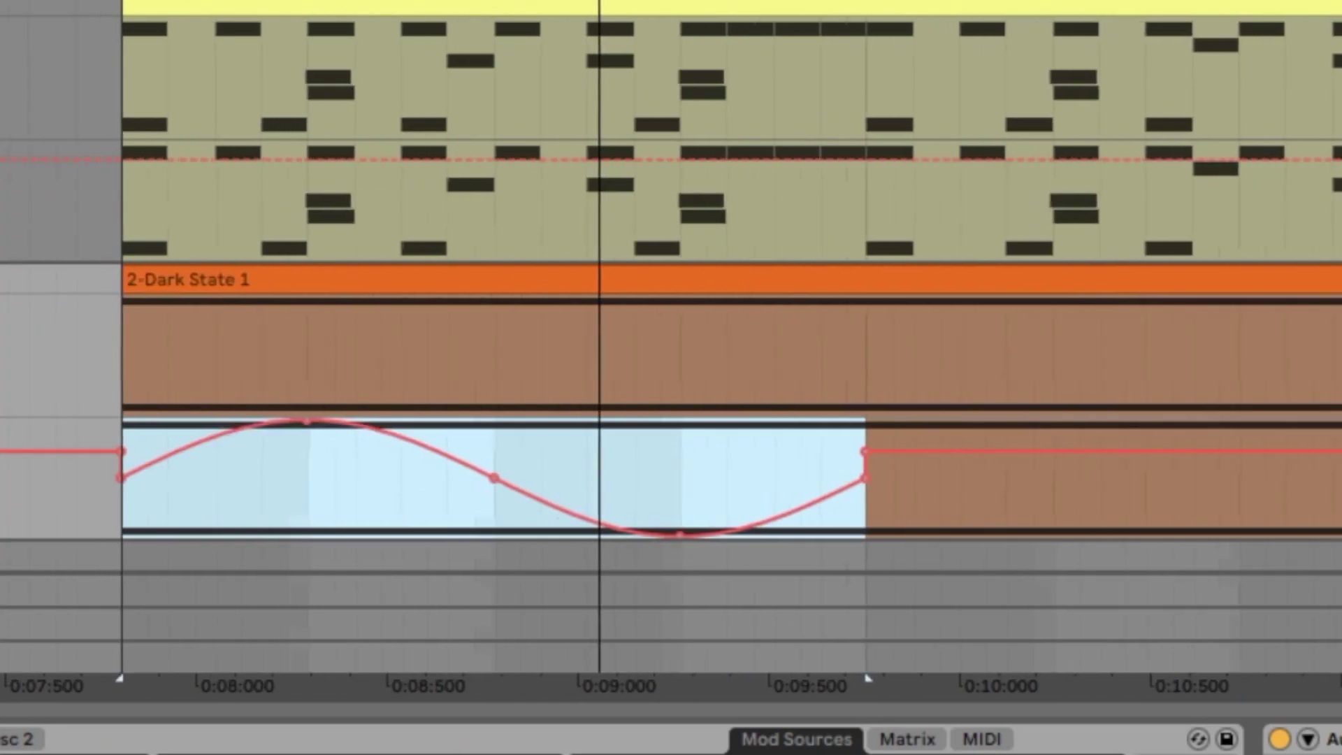
key("space")
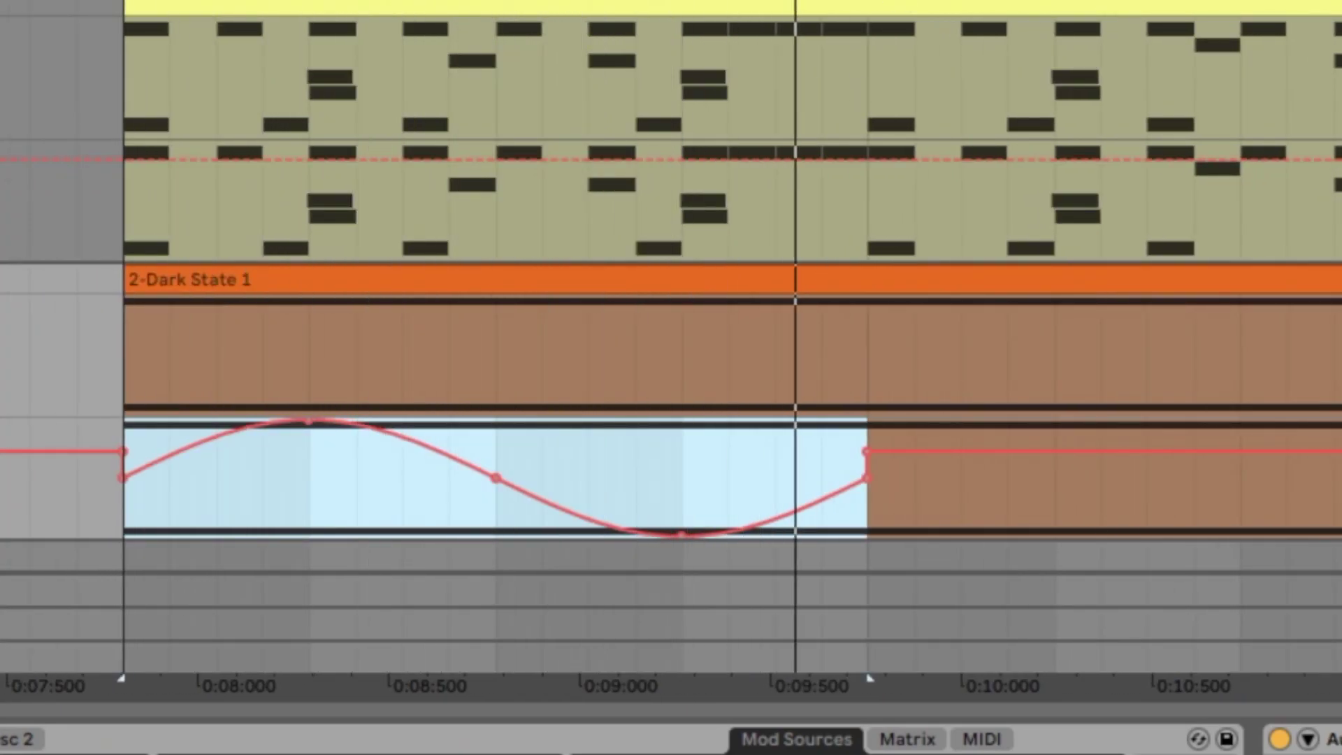
left_click_drag(828, 7, 404, 0)
key("space")
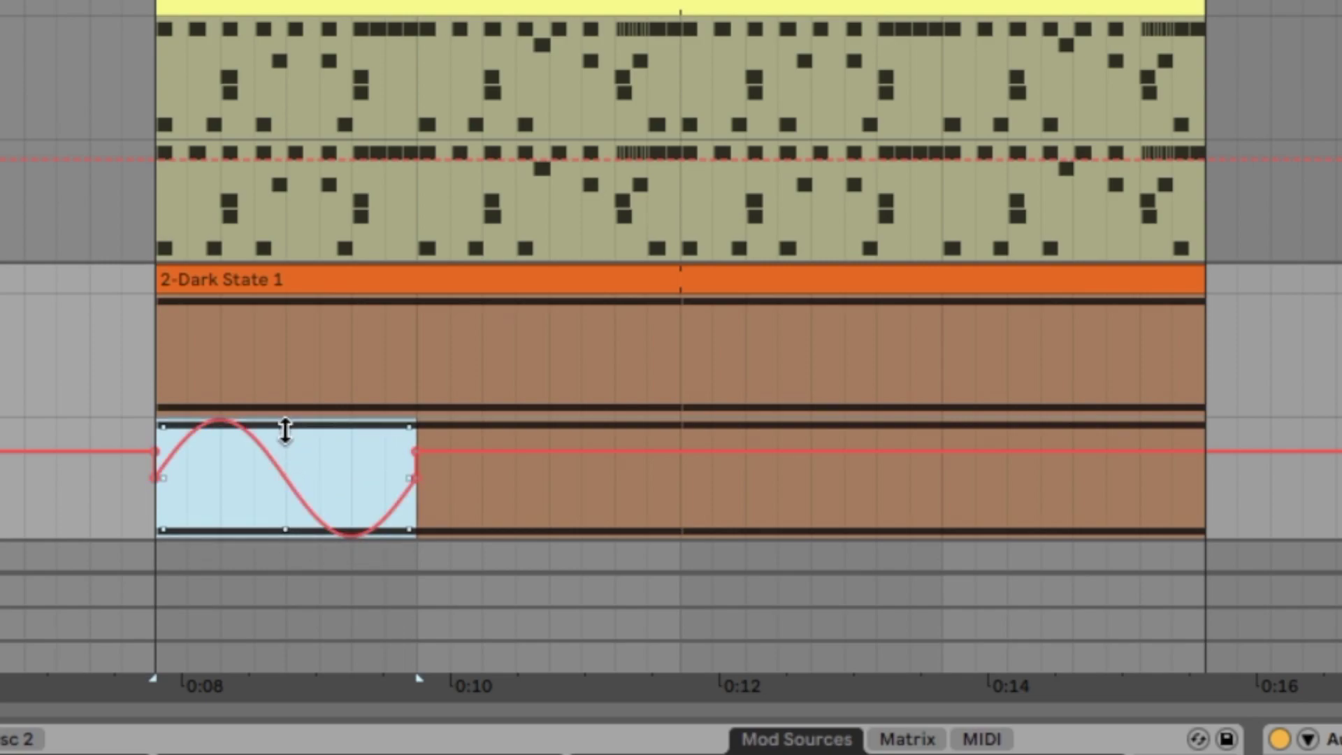
- Shrink the bar 5 sine's vertical range by lowering its peaks and raising its troughs, auditioning the Dark State filter after each change
left_click_drag(285, 431, 285, 470)
key("space")
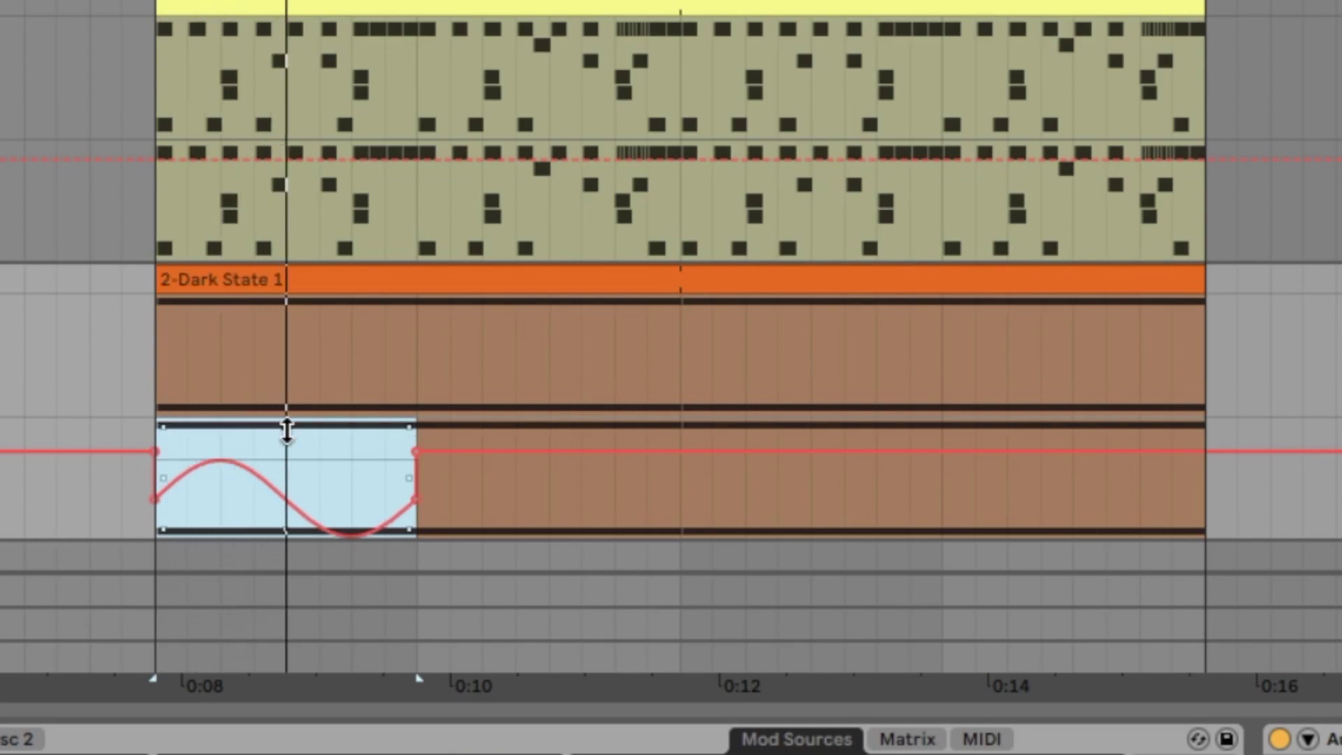
key("space")
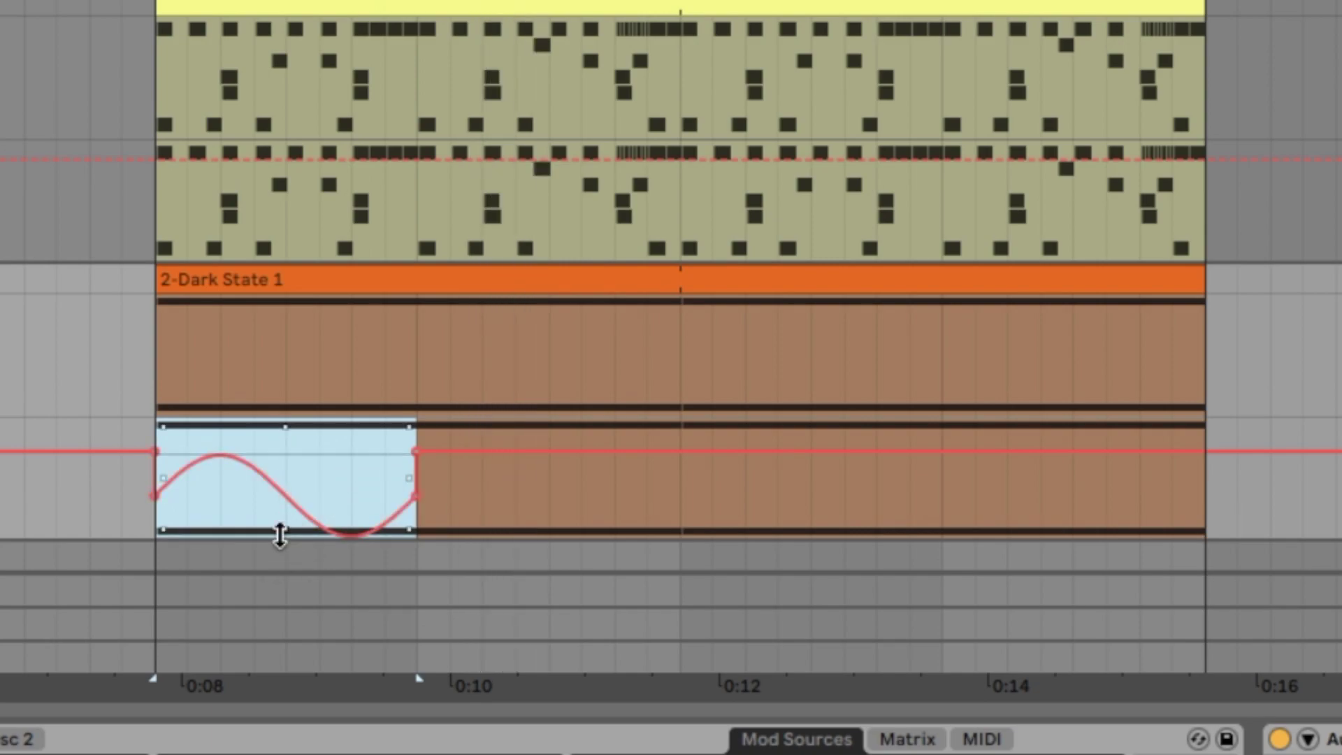
left_click_drag(283, 530, 283, 507)
key("space")
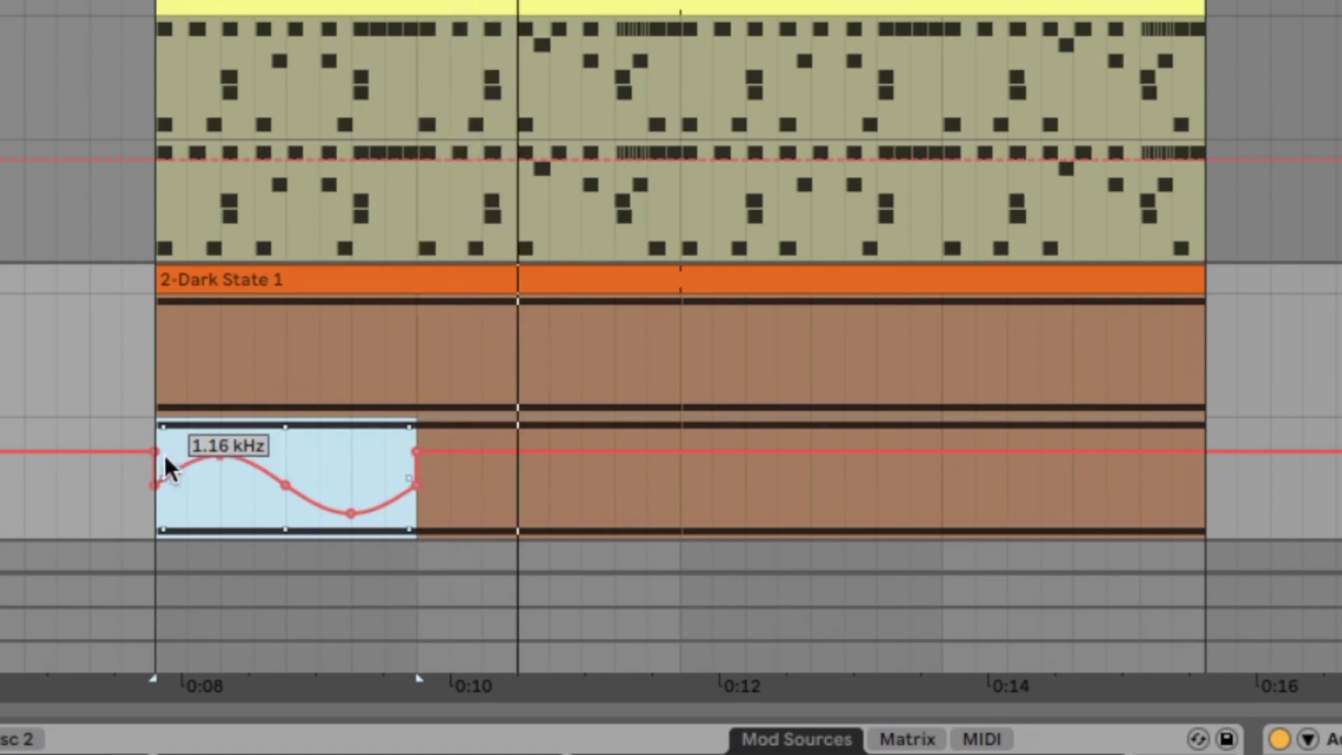
mouse_move(157, 450)
left_mouse_down()
mouse_move(57, 451)
mouse_move(156, 450)
left_mouse_up()
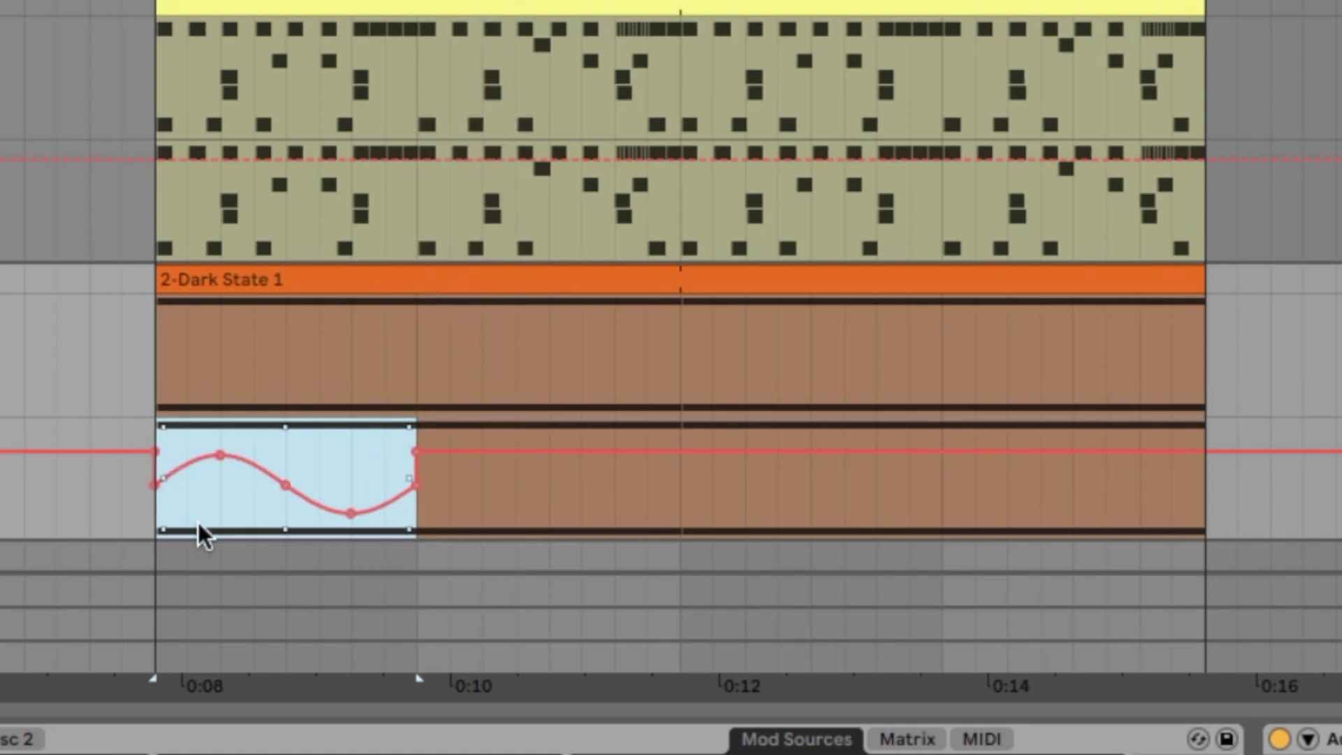
- Compress the bar 5 sine horizontally to half a bar and duplicate it repeatedly to the end of bar 8
mouse_move(407, 477)
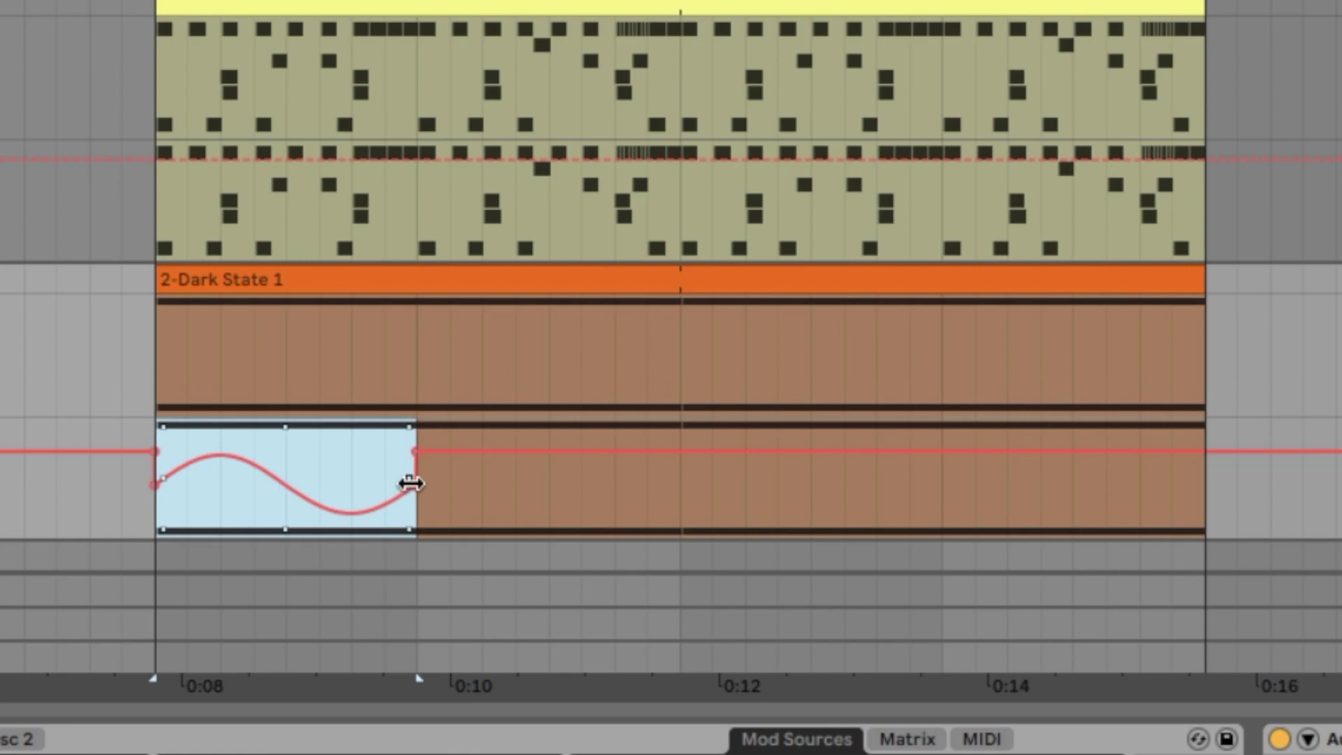
left_click_drag(409, 477, 291, 492)
key("ctrl+d")
key("ctrl+d")
key("ctrl+d")
key("ctrl+d")
key("ctrl+d")
key("ctrl+d")
key("ctrl+d")
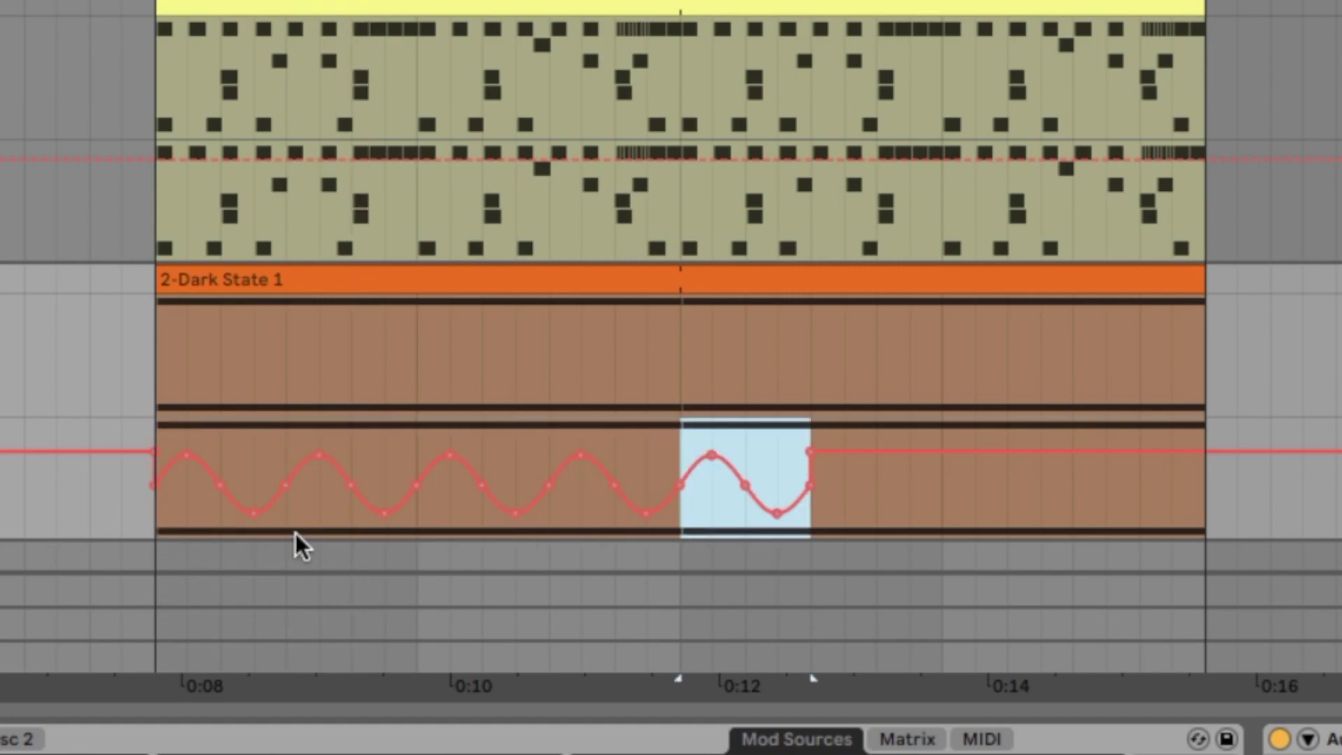
- Play Dark State from bar 5 and follow the filter movement along the repeated half-bar sine waves
left_click(147, 509)
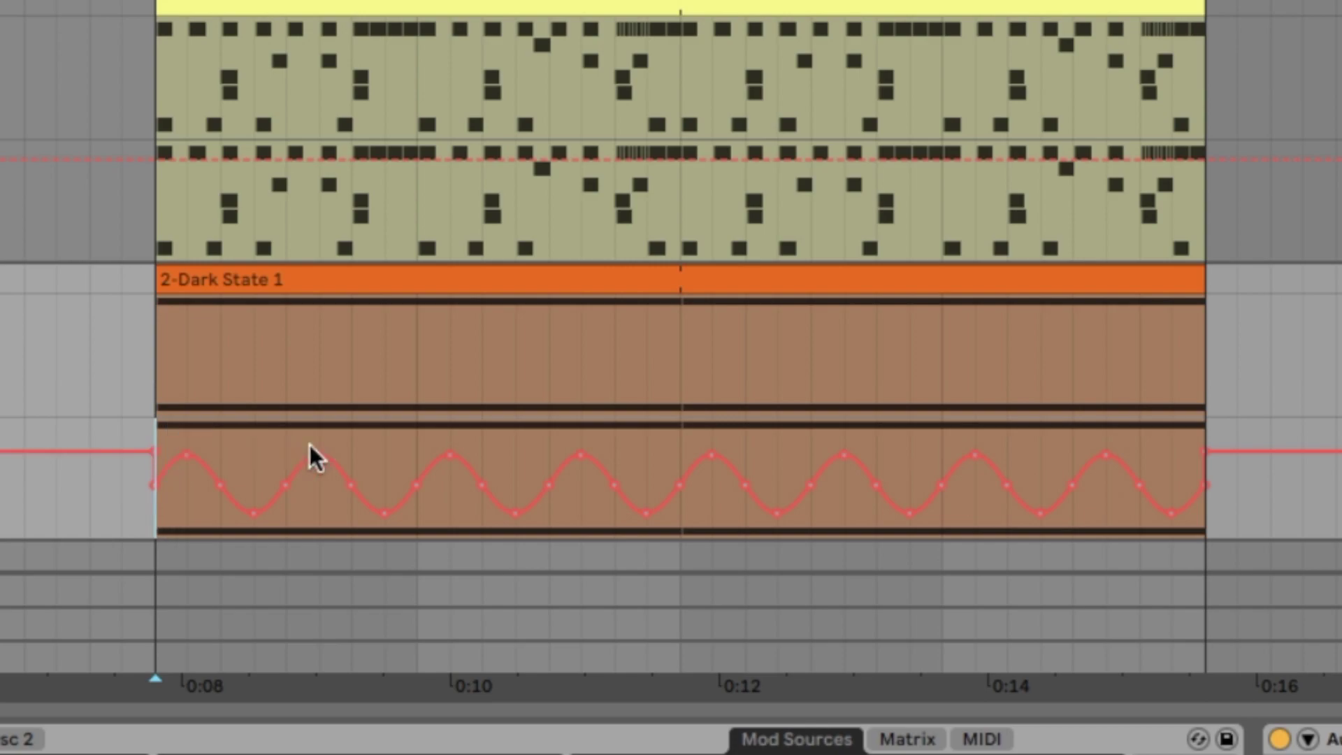
key("space")
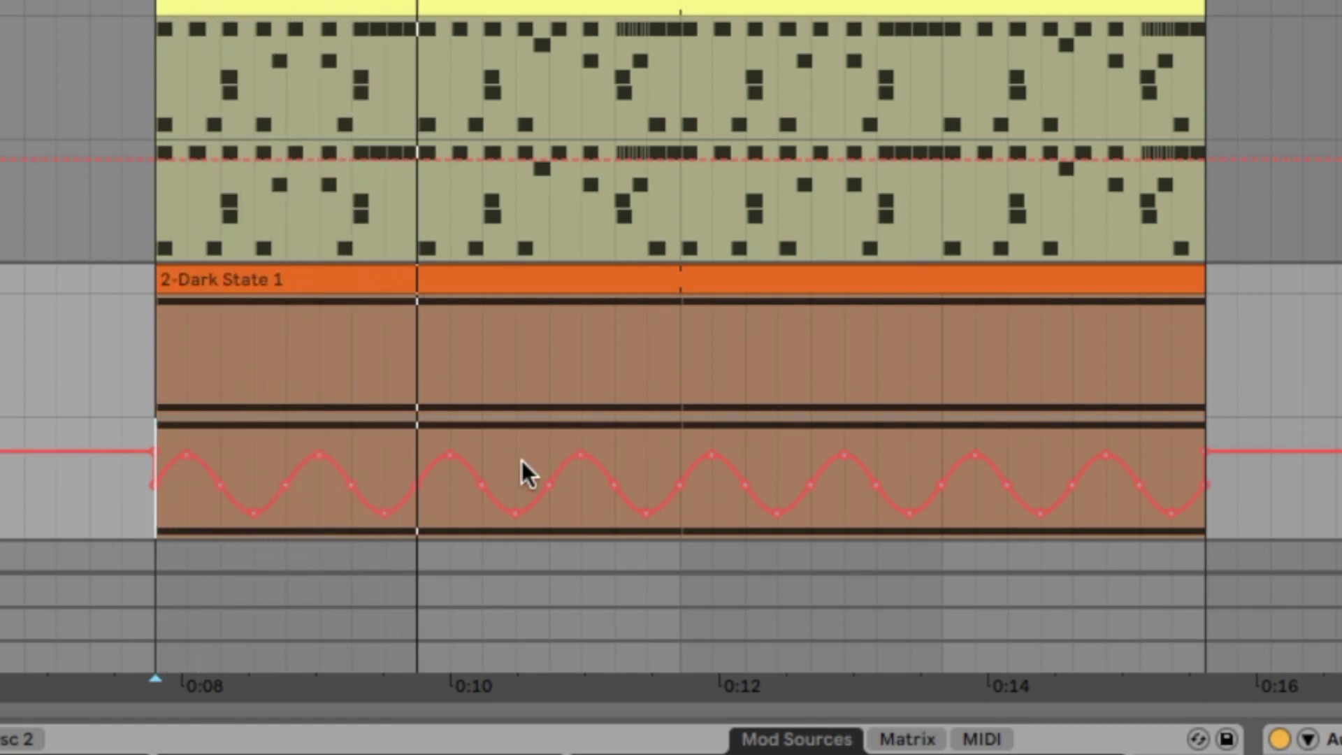
key("space")
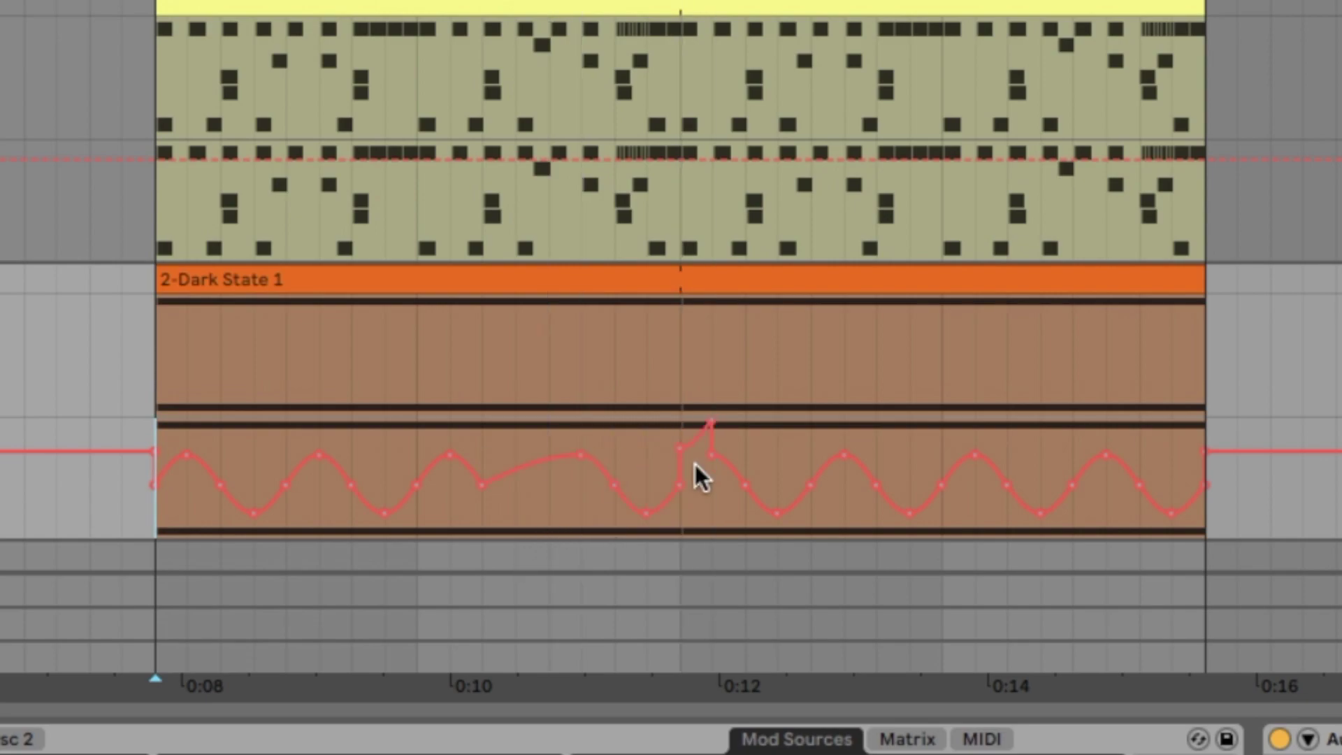
- Compress the sine in bar 6's second half to an eighth of a bar and duplicate it three times up to bar 7
left_click_drag(682, 465, 548, 438)
left_click_drag(673, 478, 583, 478)
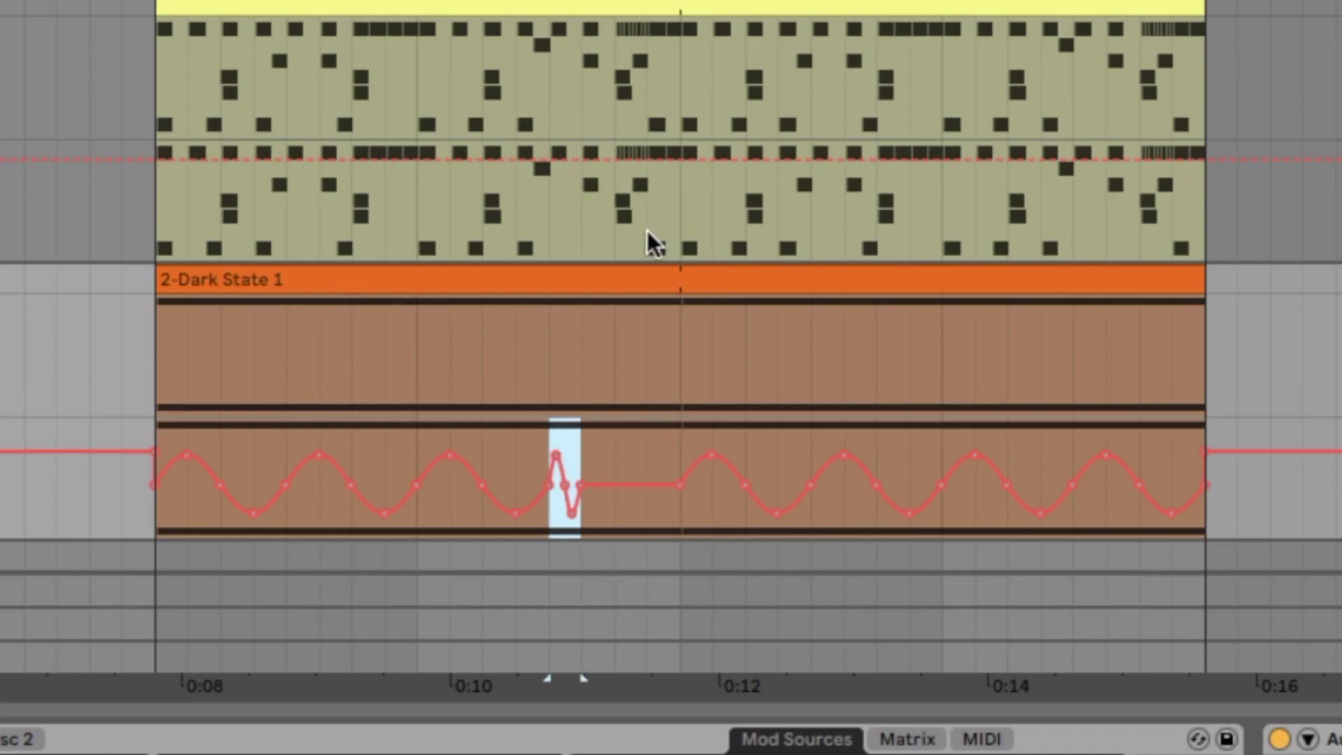
key("ctrl+d")
key("ctrl+d")
key("ctrl+d")
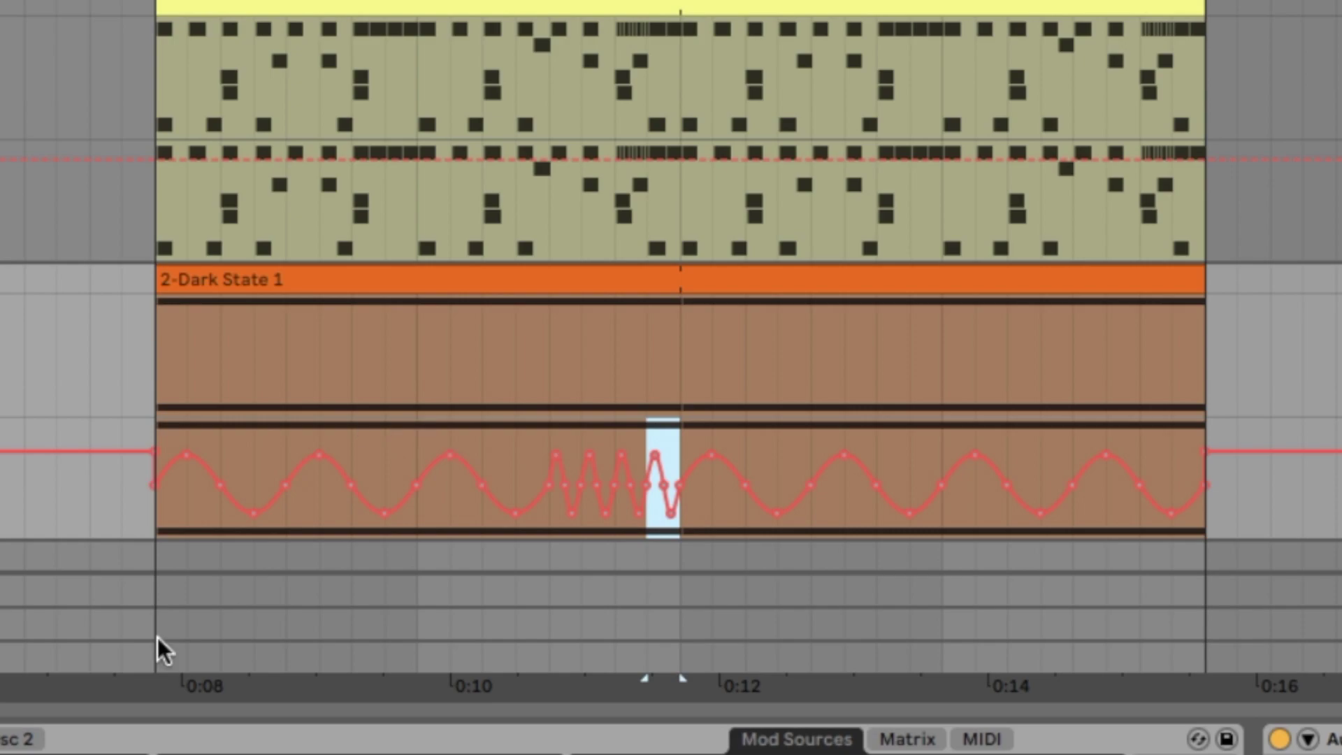
- Play from bar 5 and duplicate the bars 5–6 filter automation over bars 7–8
left_click(157, 522)
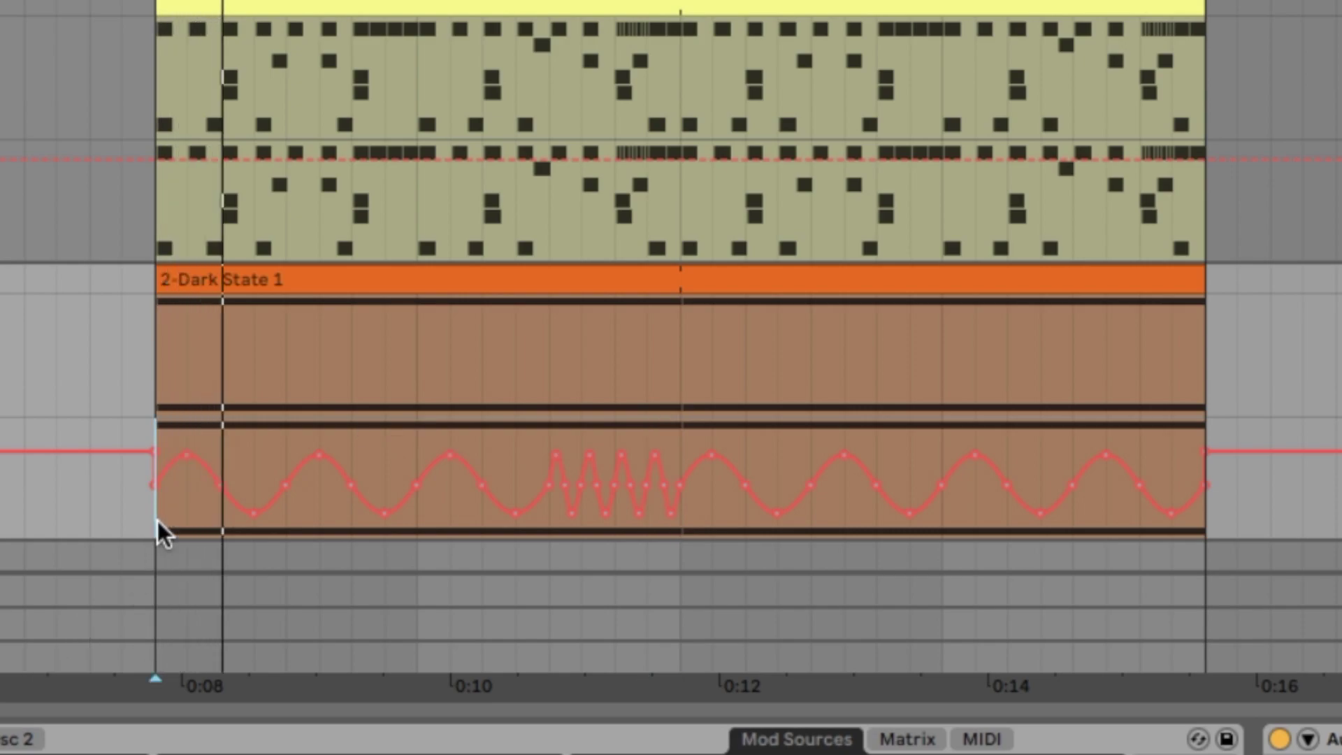
left_click_drag(157, 522, 670, 466)
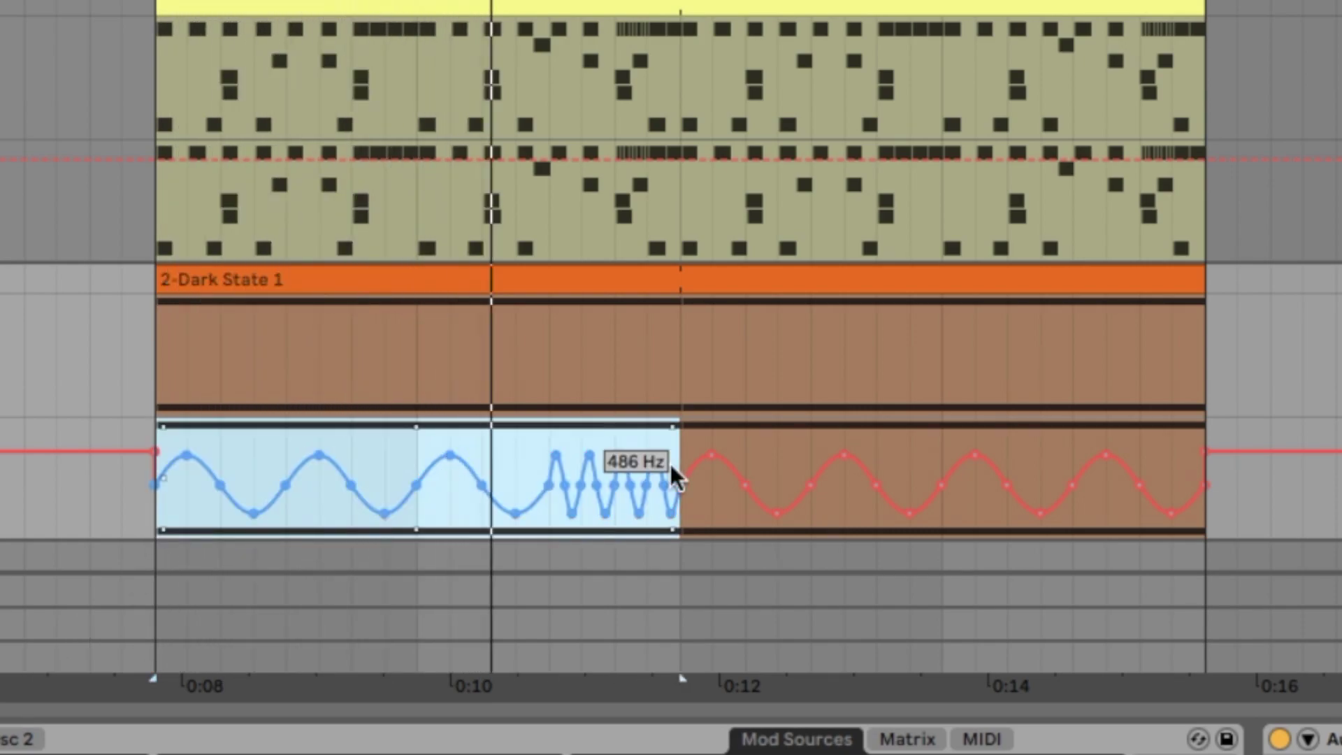
key("ctrl+d")
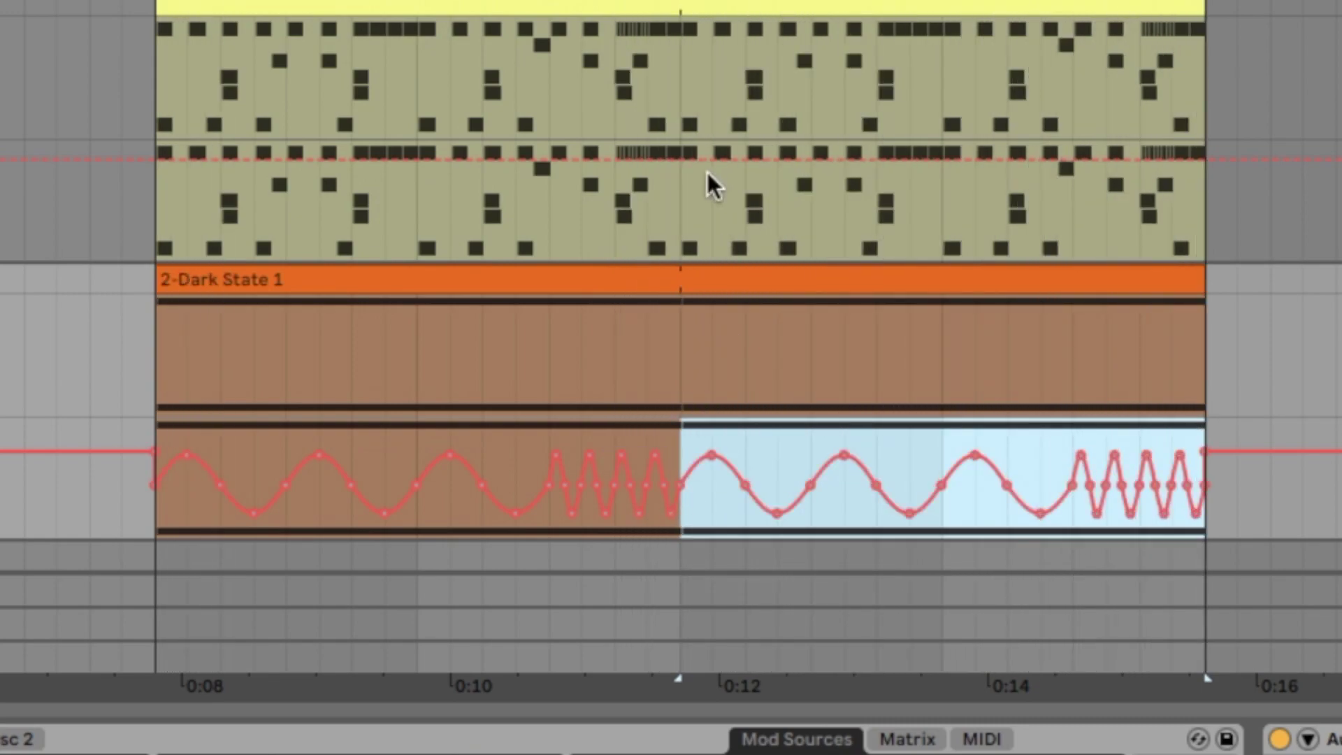
- Skew the fast sine waves in bar 6's second half by lowering the peaks and raising the troughs at their start
left_click_drag(553, 515, 693, 447)
key("z")
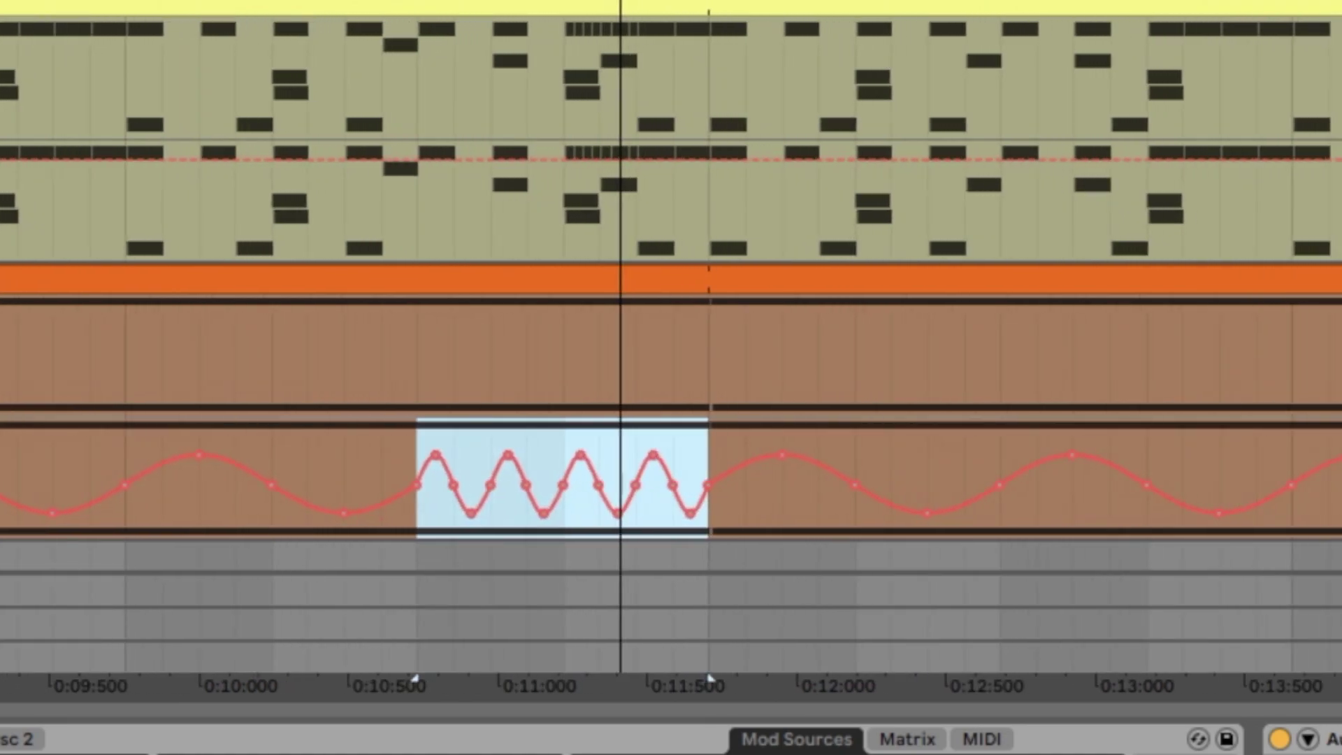
mouse_move(424, 433)
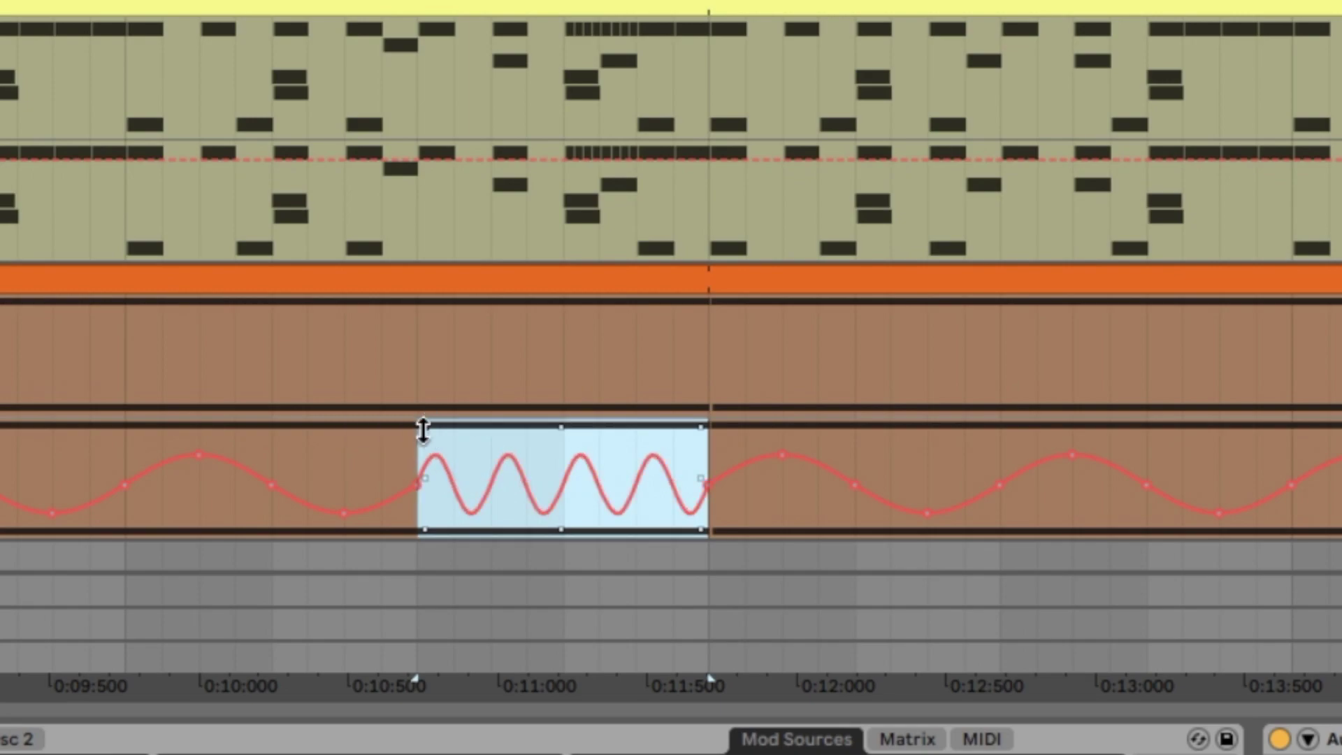
left_click_drag(423, 431, 423, 456)
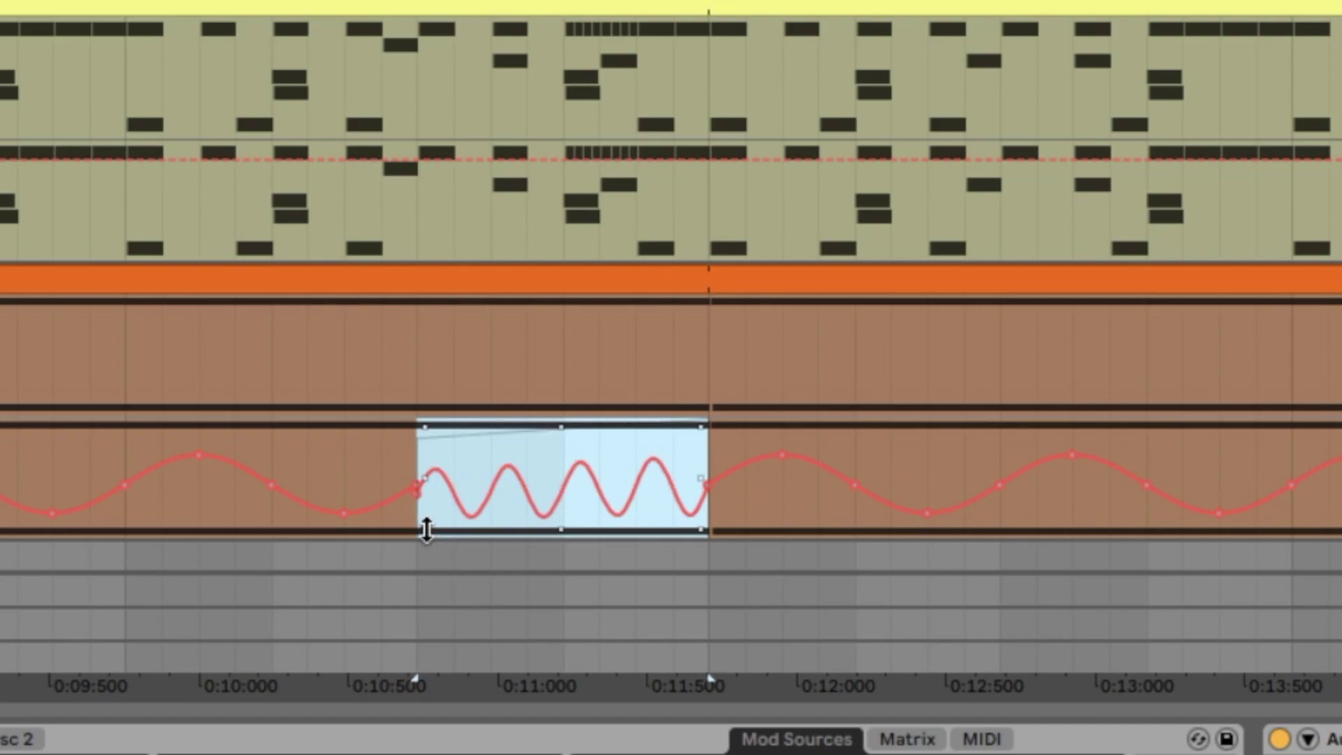
left_click_drag(425, 531, 426, 460)
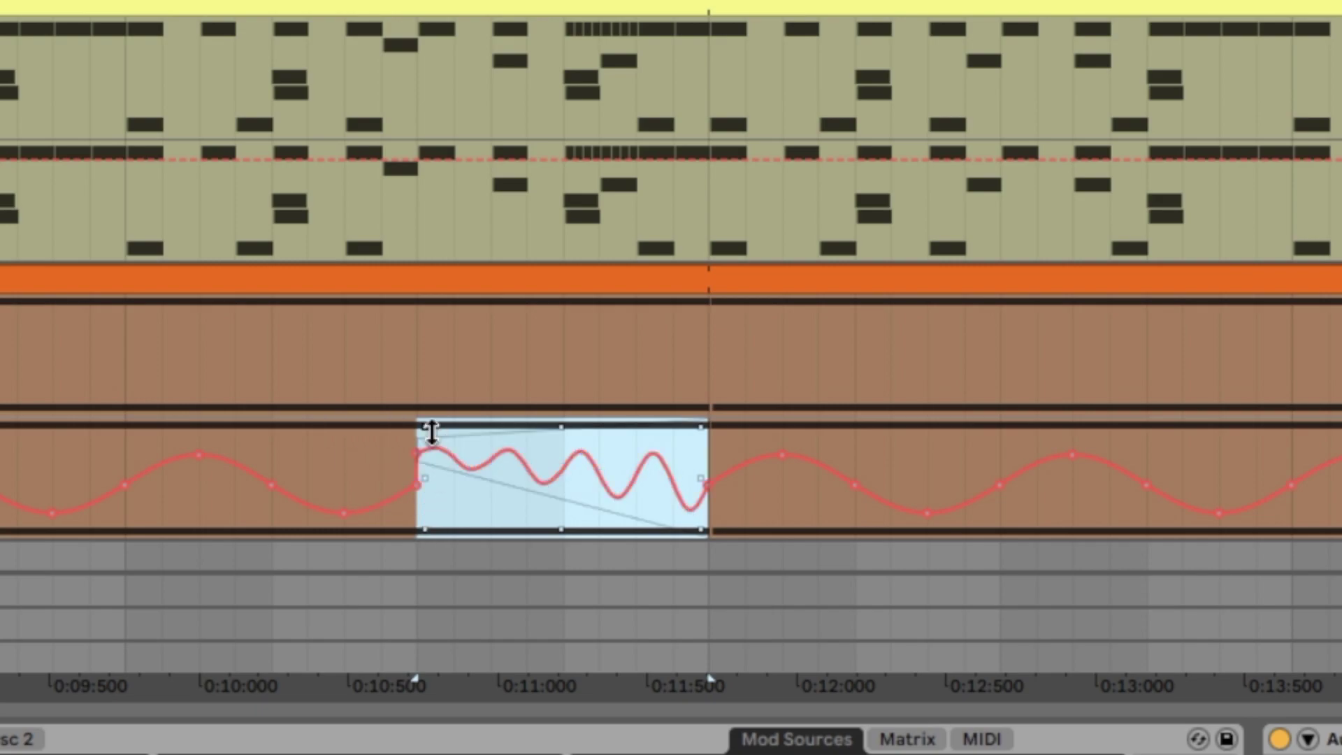
left_click_drag(430, 431, 428, 458)
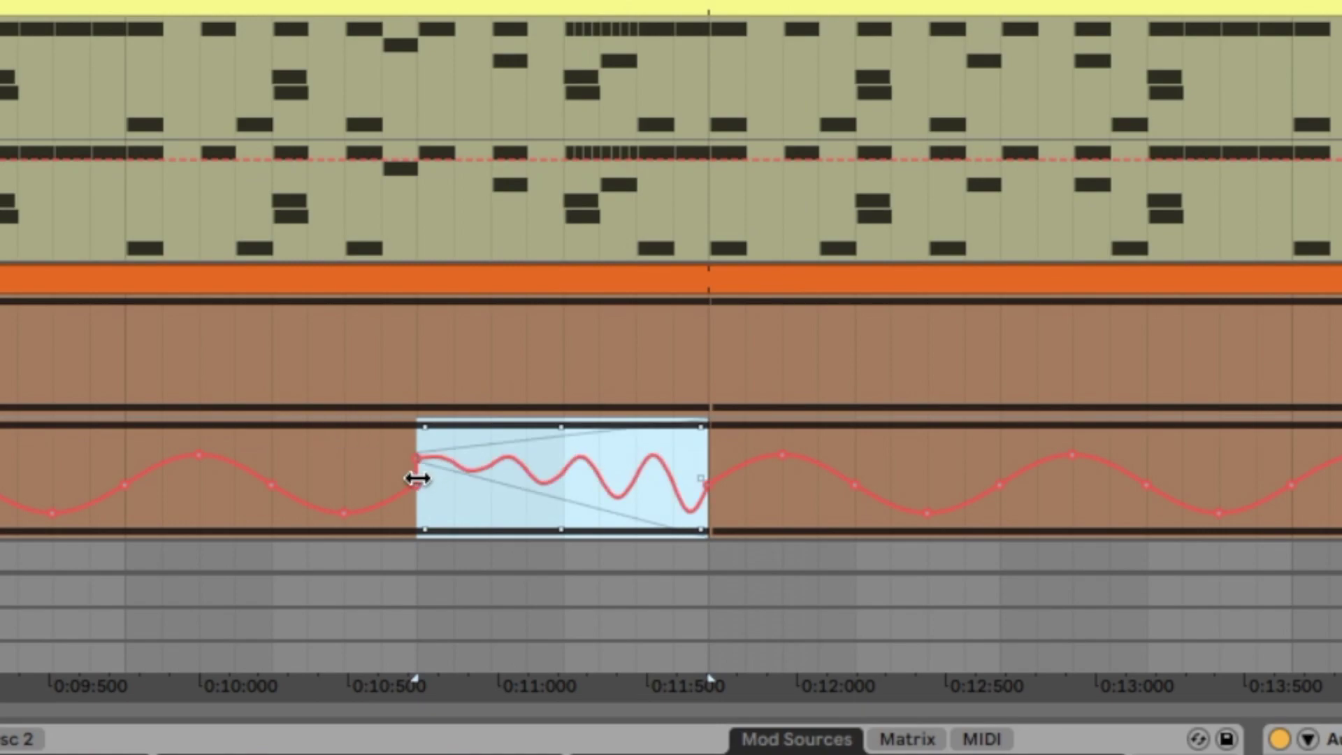
- Bring the start of bar 6's fast waves back down, lower their starting peaks further, and play the passage
left_click_drag(421, 535, 421, 598)
left_click_drag(421, 429, 420, 454)
key("space")
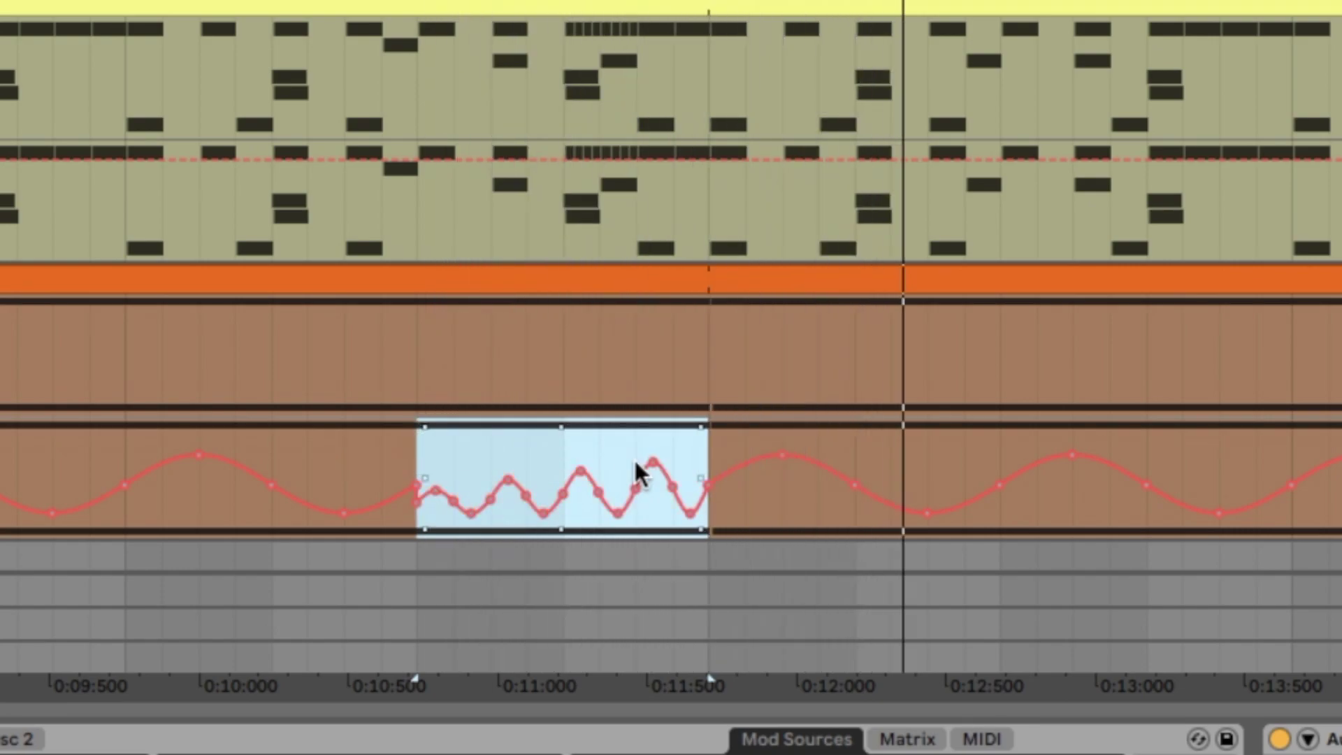
key("space")
- Raise the peaks at the end of bar 6's fast waves above their original height and play the passage
mouse_move(702, 428)
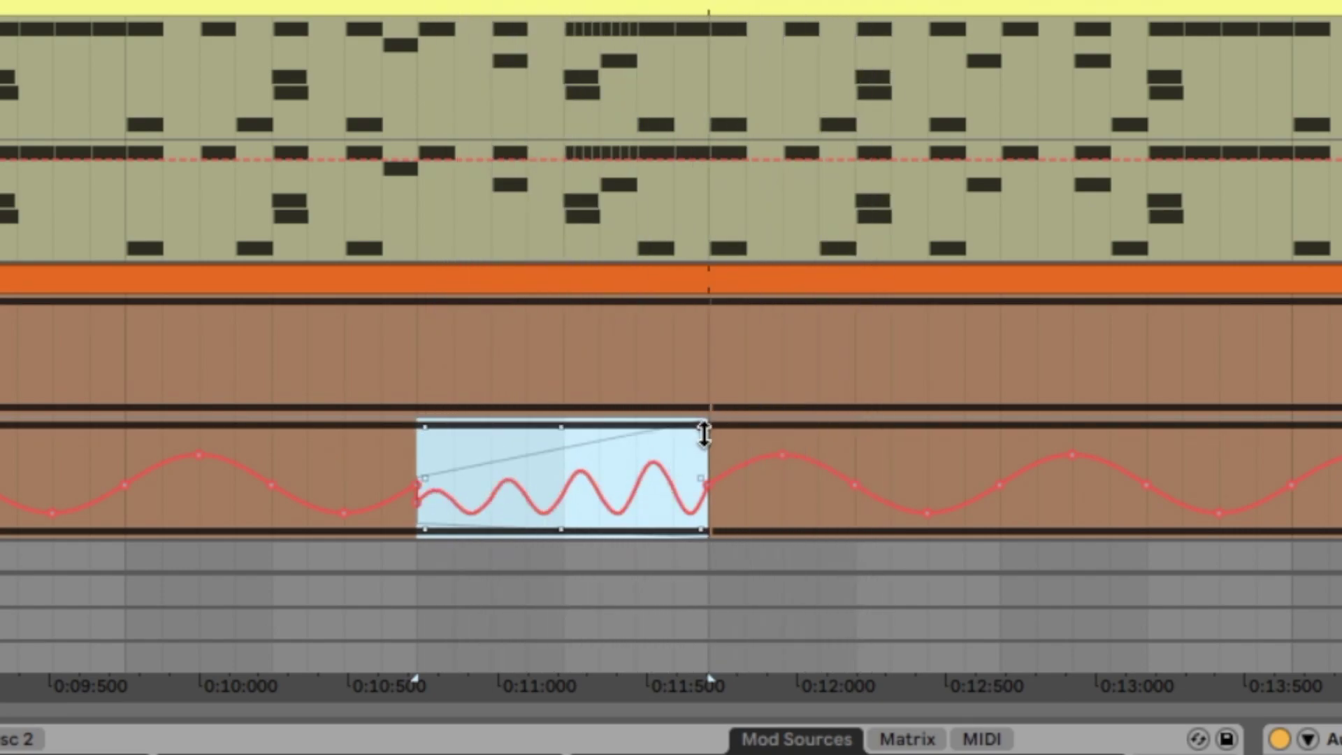
left_click_drag(704, 434, 704, 388)
key("space")
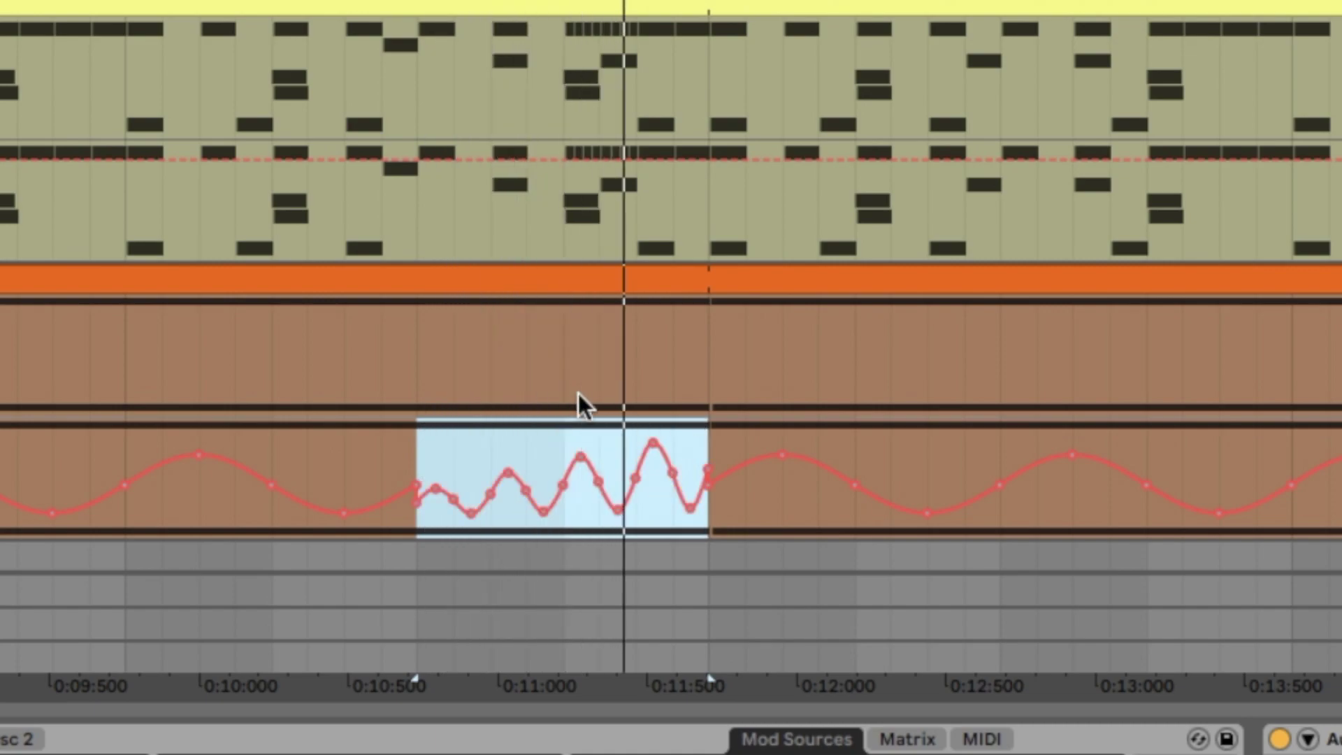
key("space")
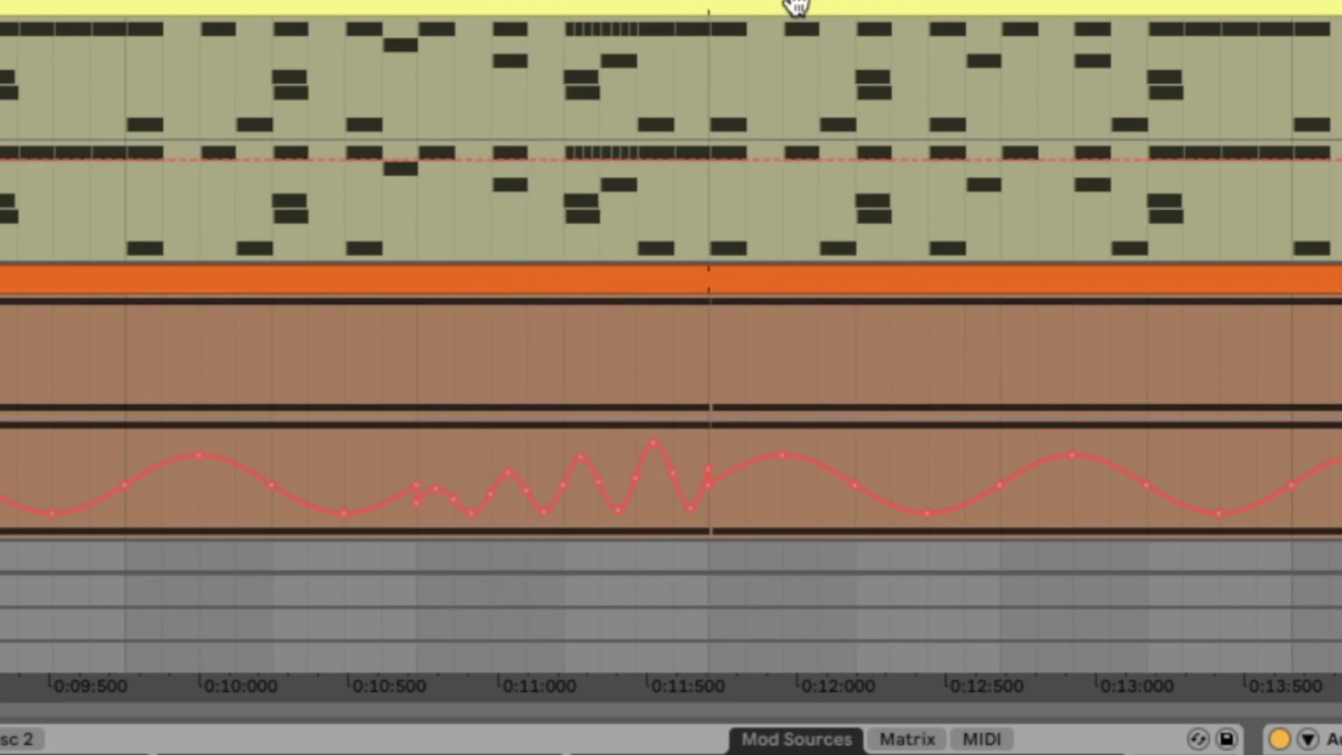
- Duplicate the bars 5–6 filter automation, including the skewed fast waves, over bars 7–8
left_click_drag(468, 686, 325, 646)
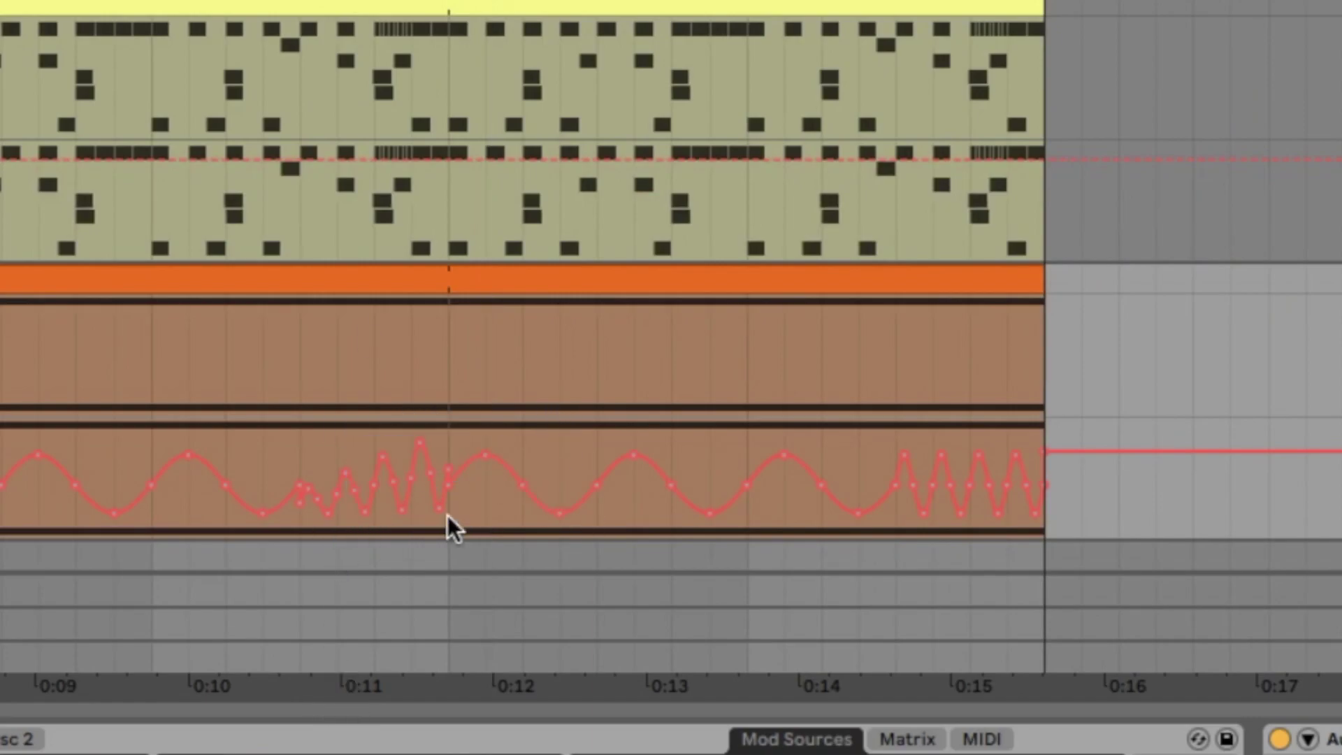
left_click_drag(453, 514, 0, 514)
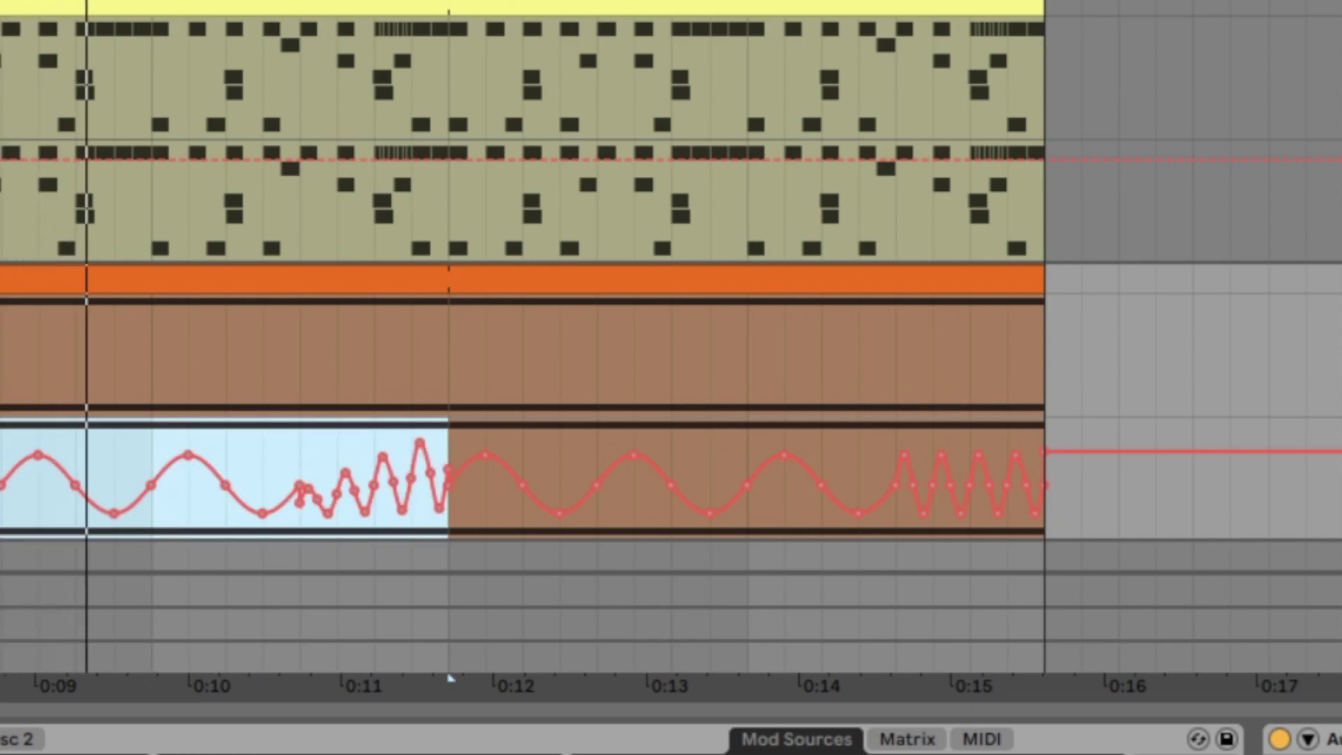
key("super+d")
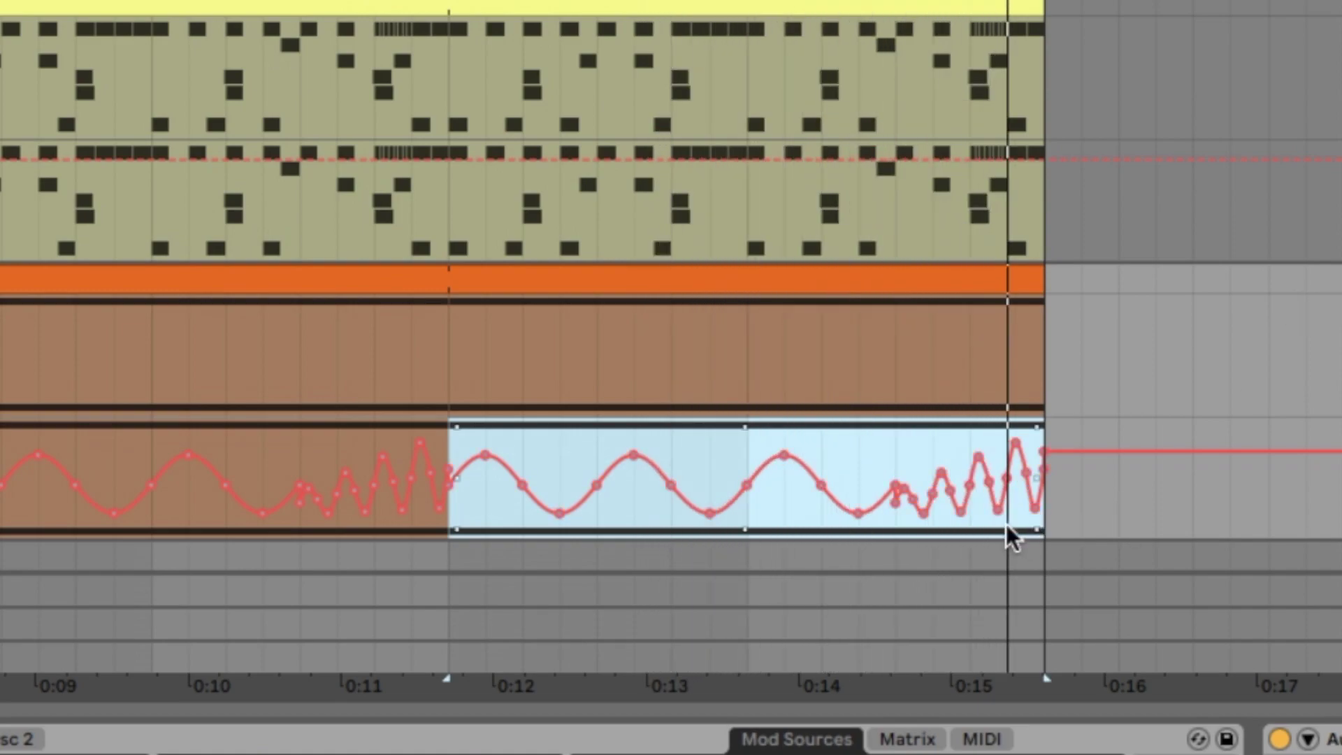
- Delete the filter automation in the second half of bar 8 and insert a descending ramp shape in its place
left_click_drag(896, 456, 1065, 448)
key("Delete")
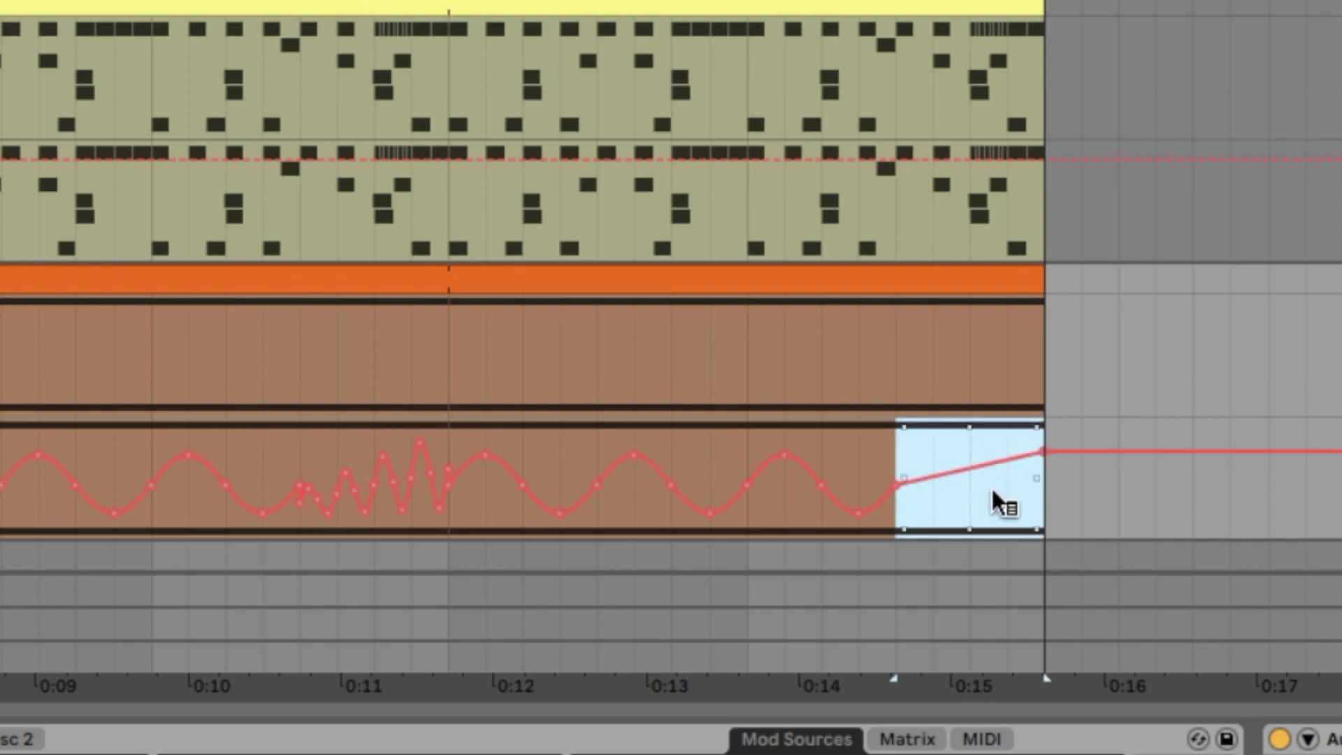
right_click(961, 484)
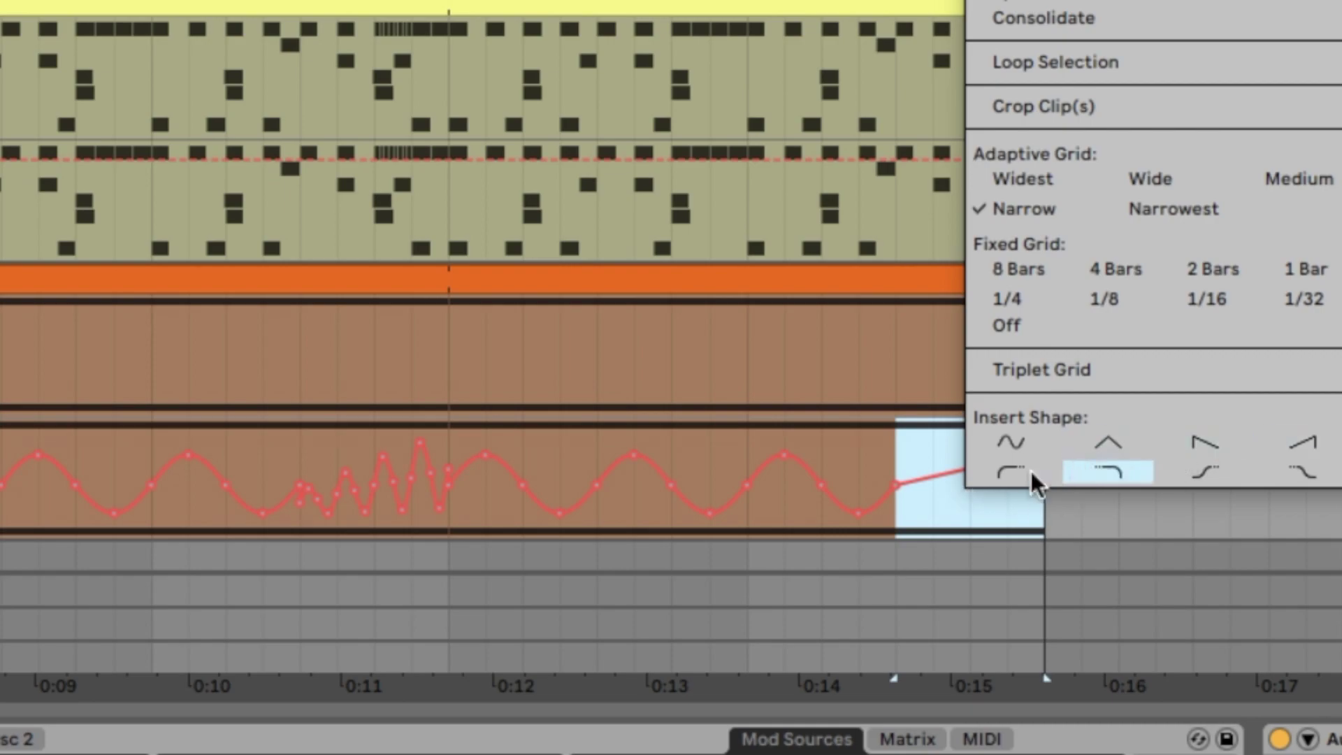
left_click(1208, 441)
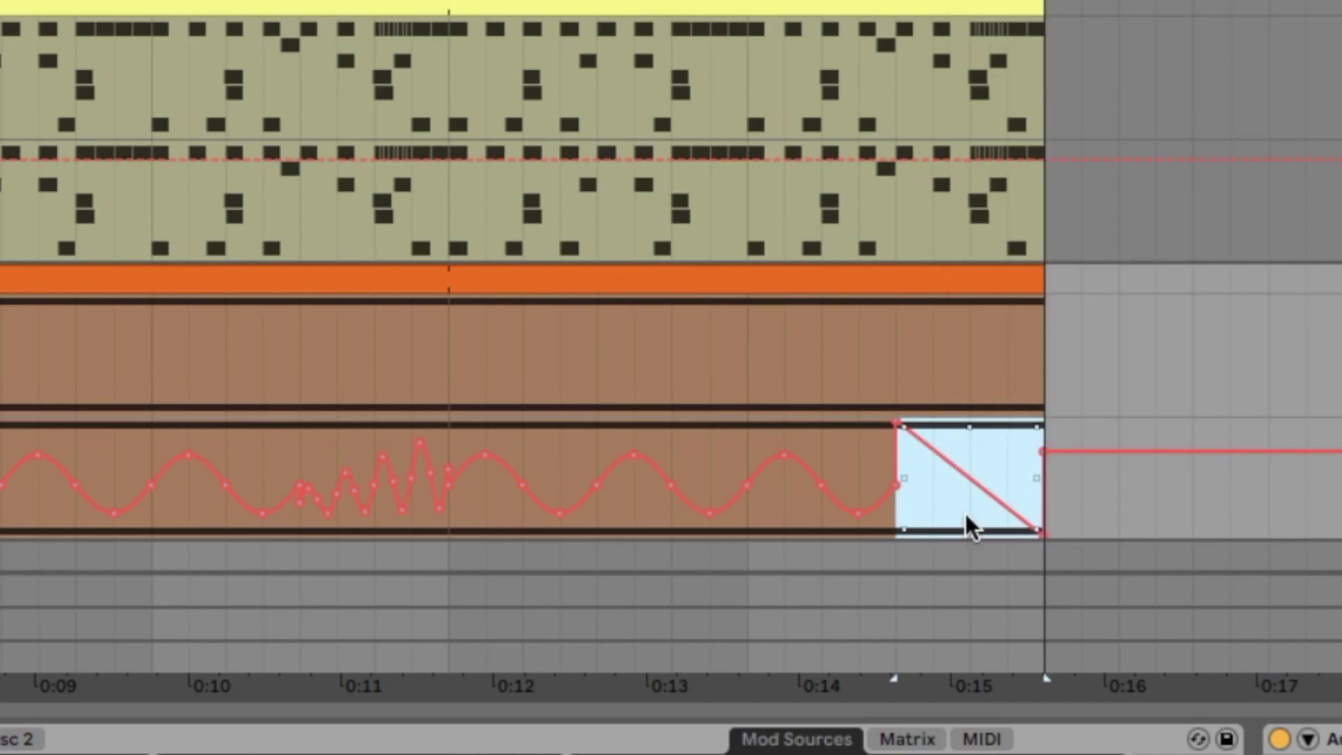
- Compress the descending ramp to an eighth of a bar and duplicate it three times to the end of bar 8
left_click_drag(932, 503, 897, 479)
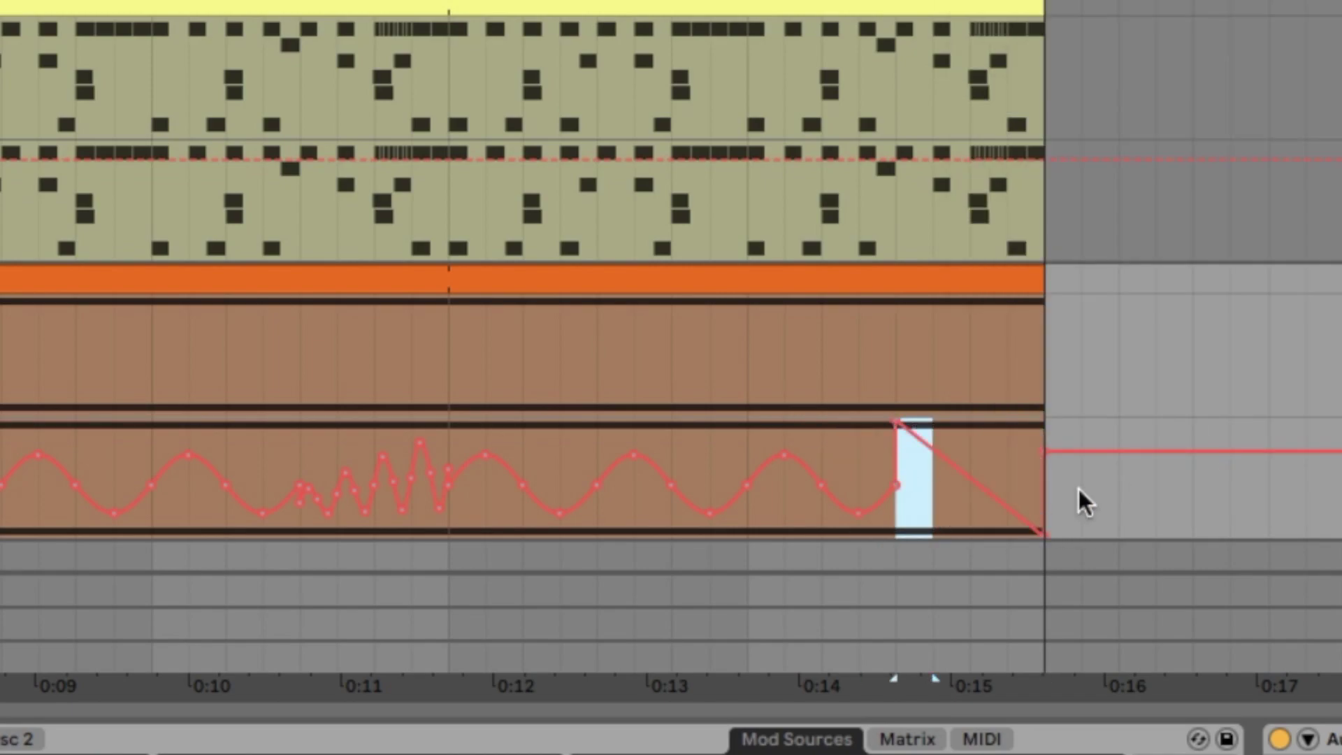
left_click(922, 489)
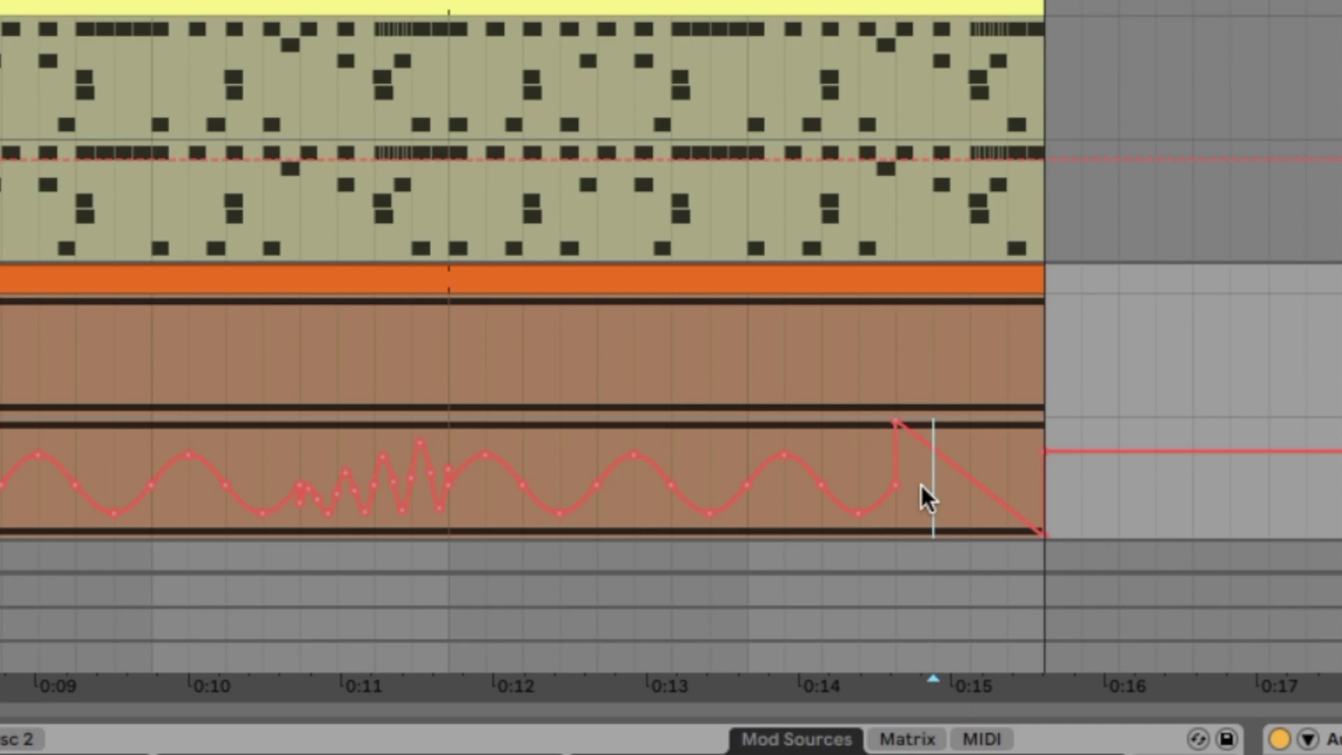
left_click_drag(900, 523, 933, 478)
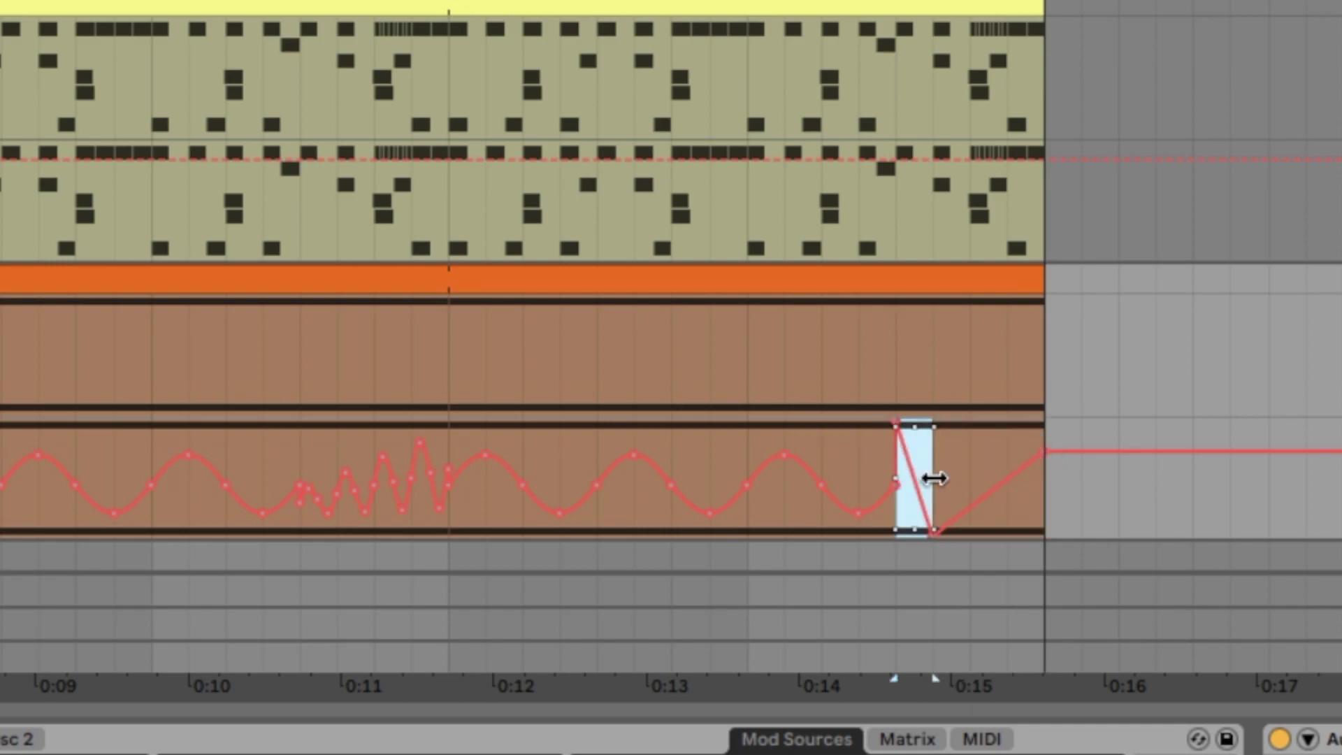
key("ctrl+d")
key("ctrl+d")
key("ctrl+d")
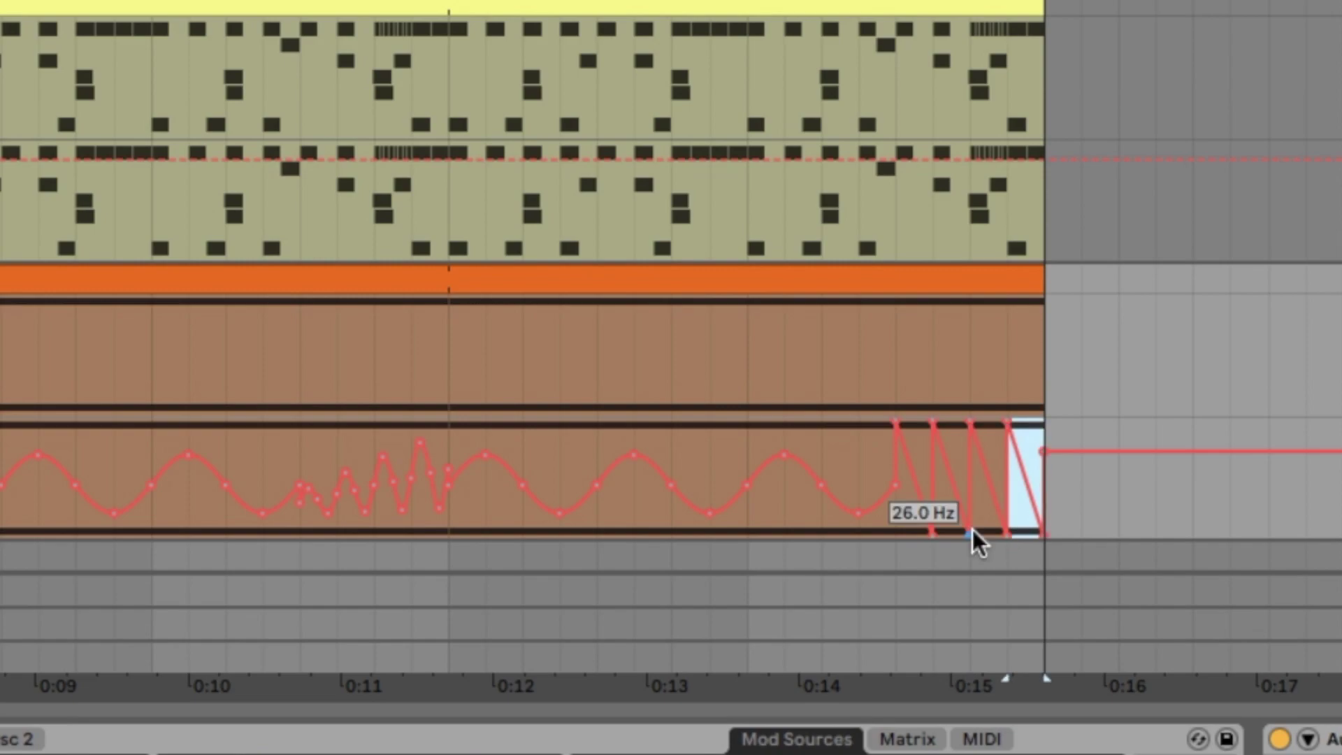
- Skew the four descending ramps in the second half of bar 8 so they grow from a narrow start to full height, and play them
left_click(896, 522)
key("space")
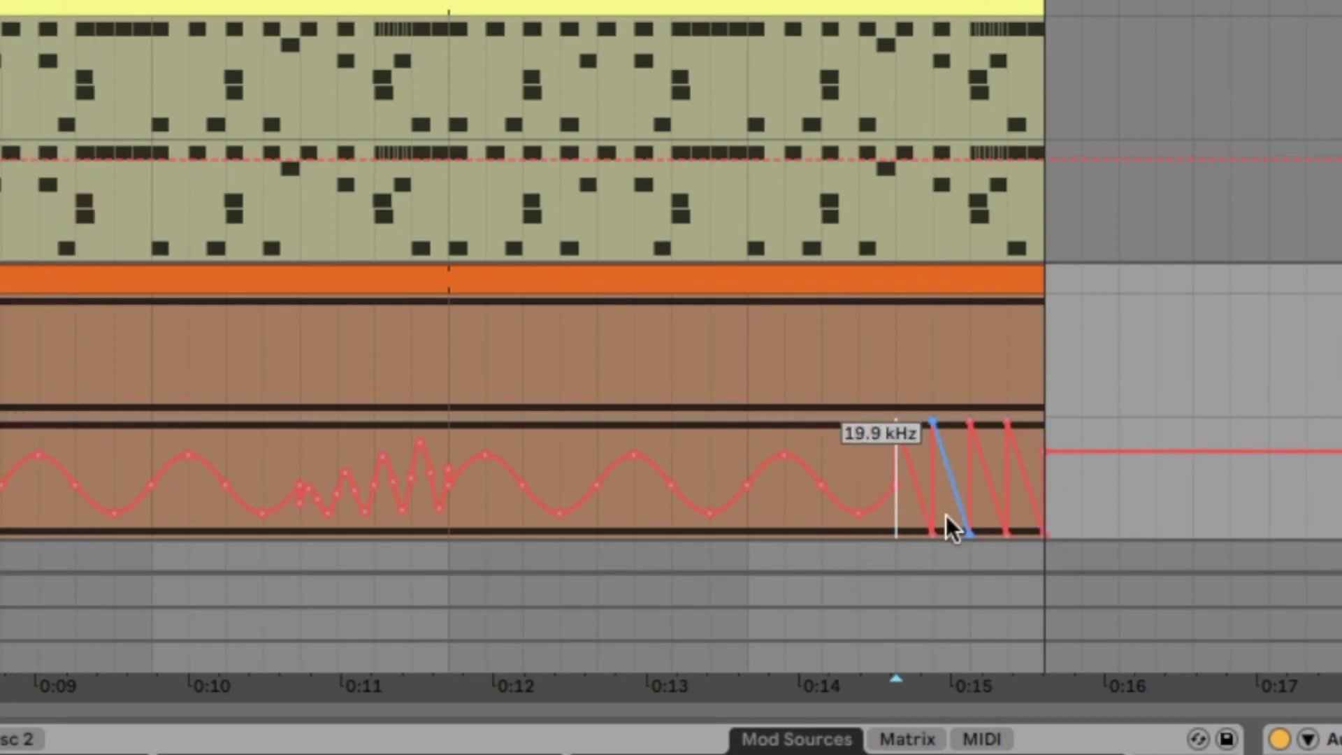
left_click_drag(896, 524, 1038, 438)
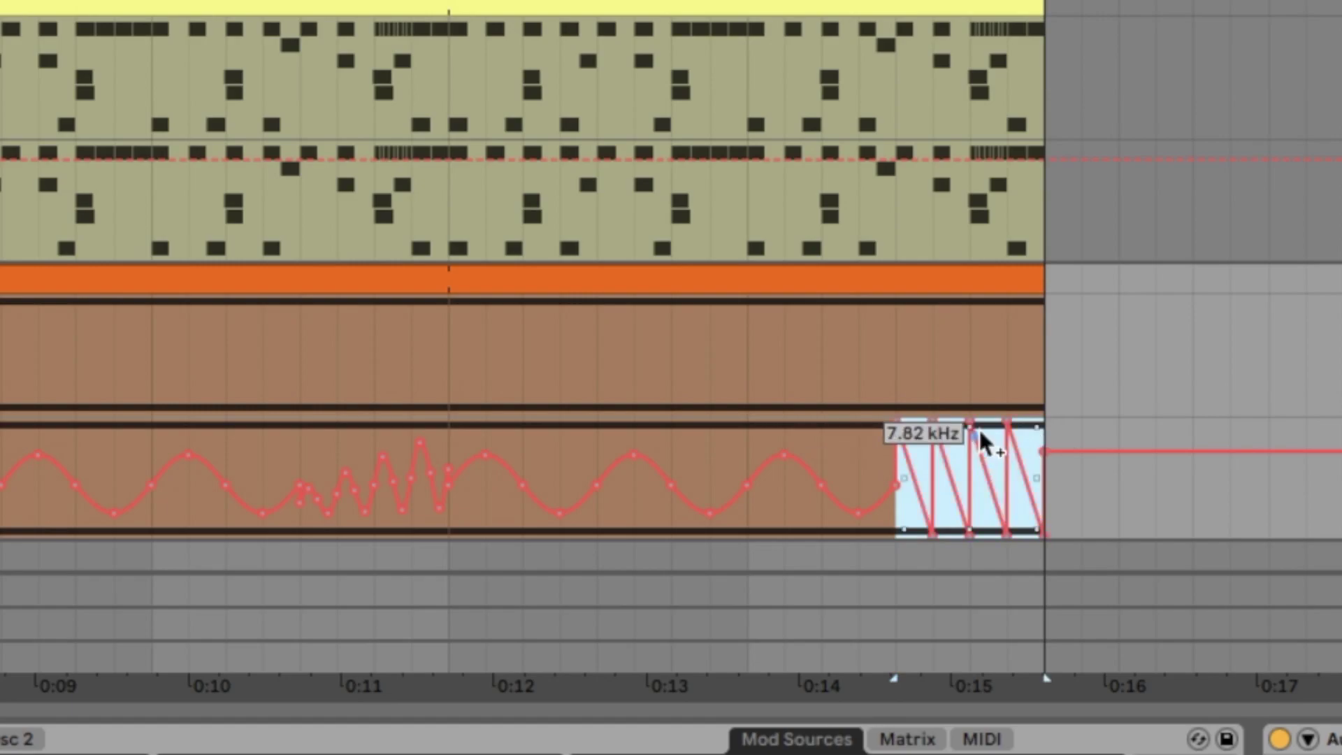
left_click_drag(901, 420, 916, 465)
key("space")
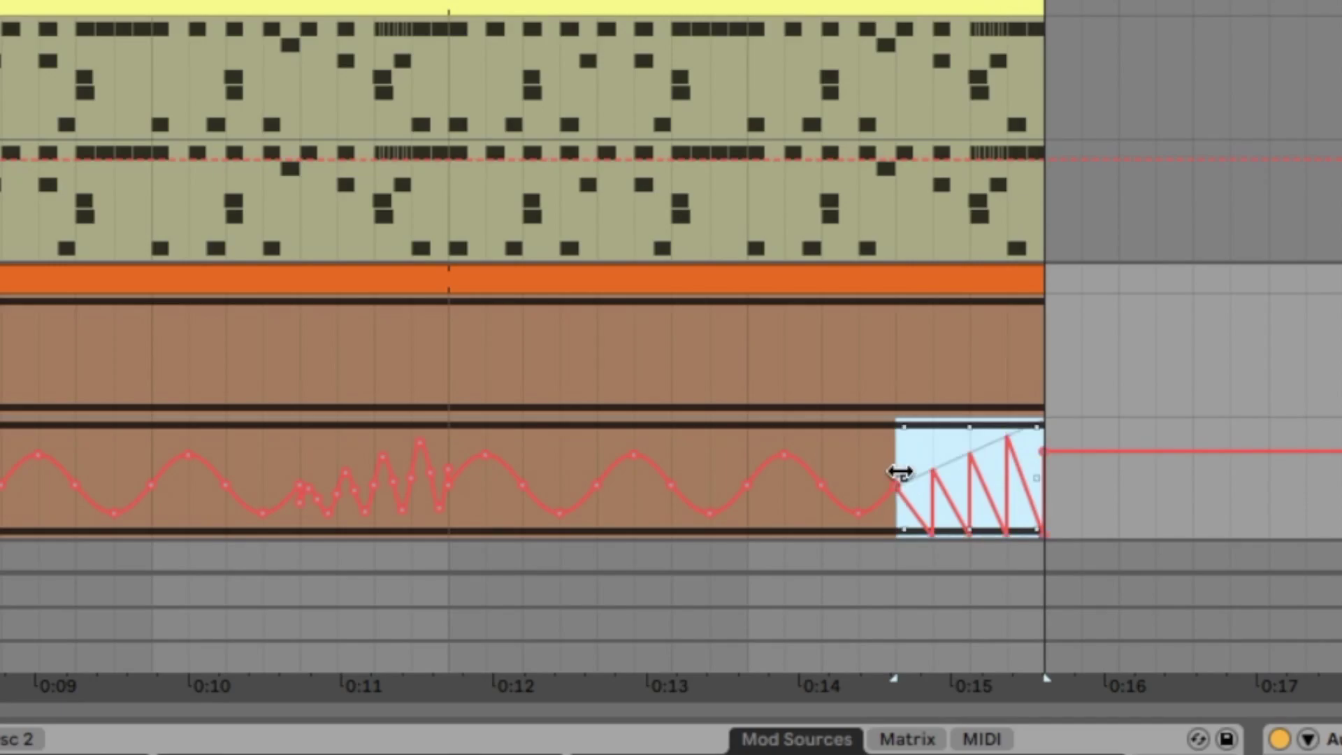
left_click_drag(902, 428, 902, 405)
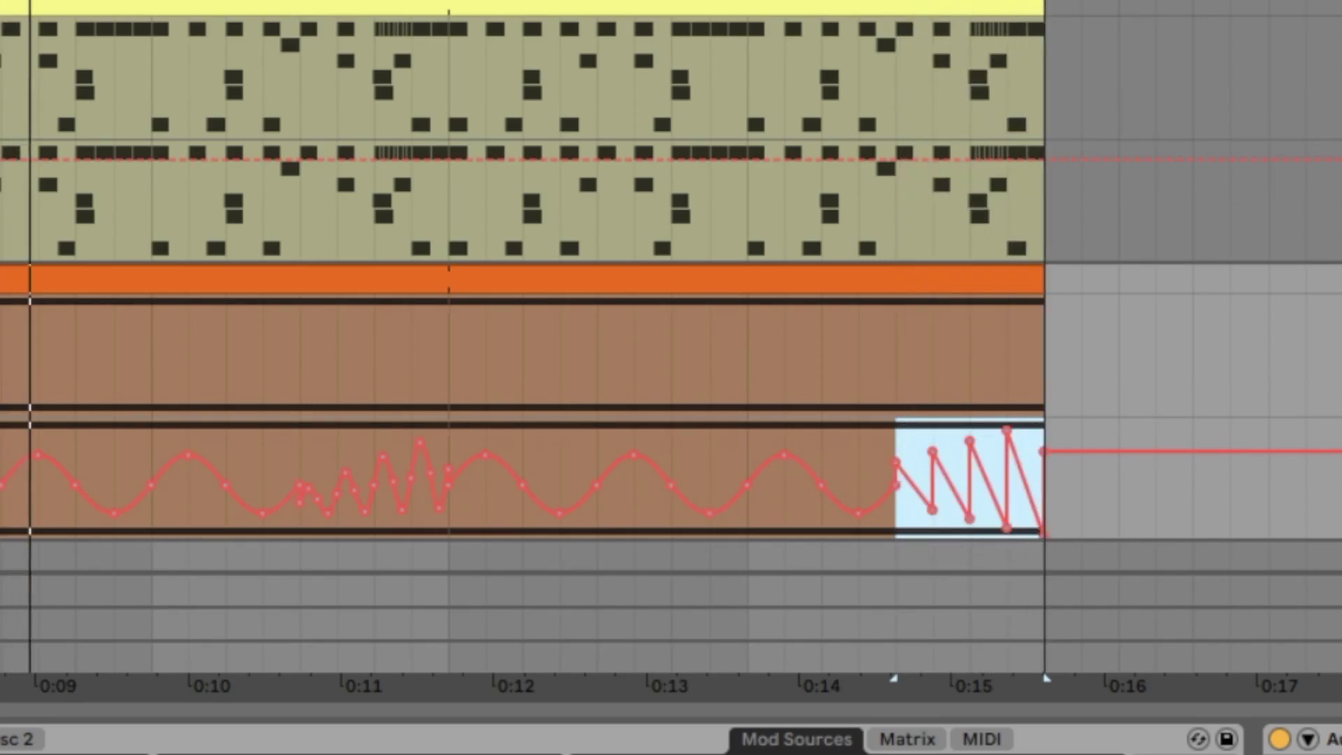
key("space")
- Compress the skewed ramps to a quarter of a bar, duplicate them once to the end of bar 8, and play the passage
mouse_move(1027, 504)
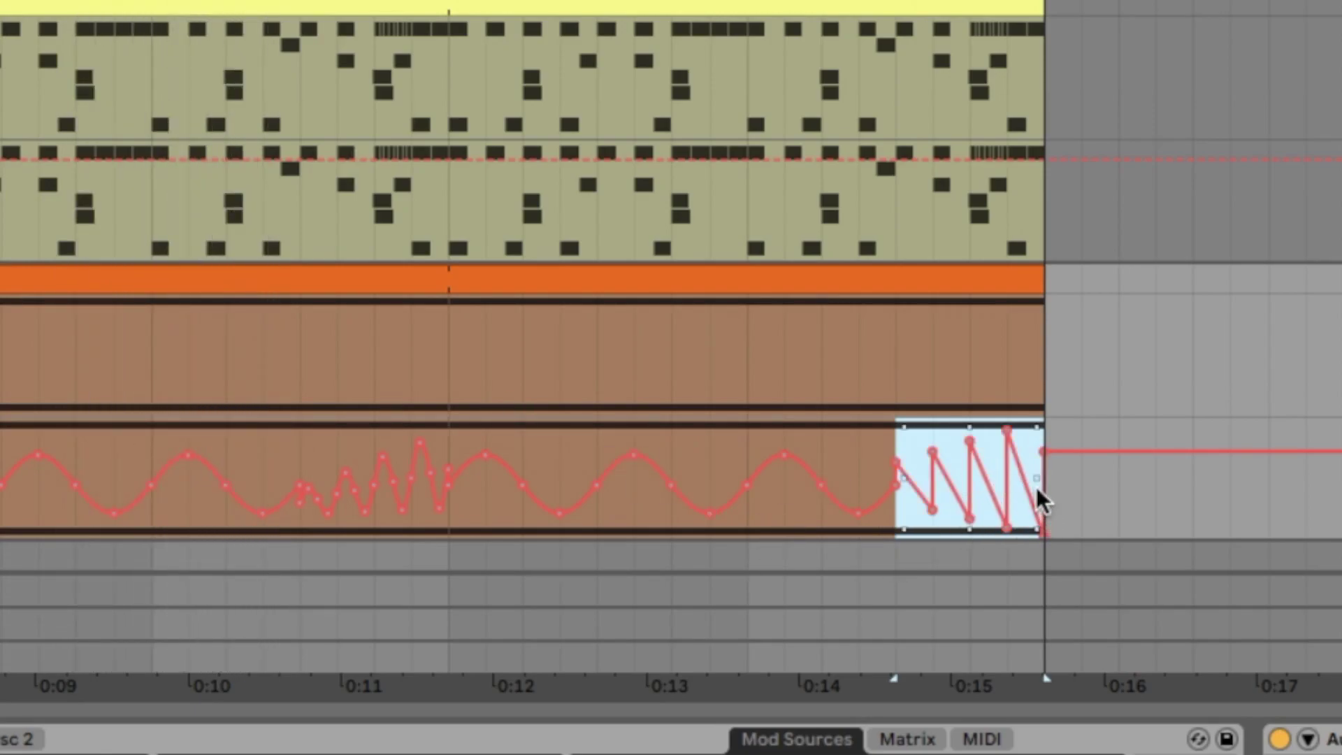
left_click_drag(1041, 479, 967, 479)
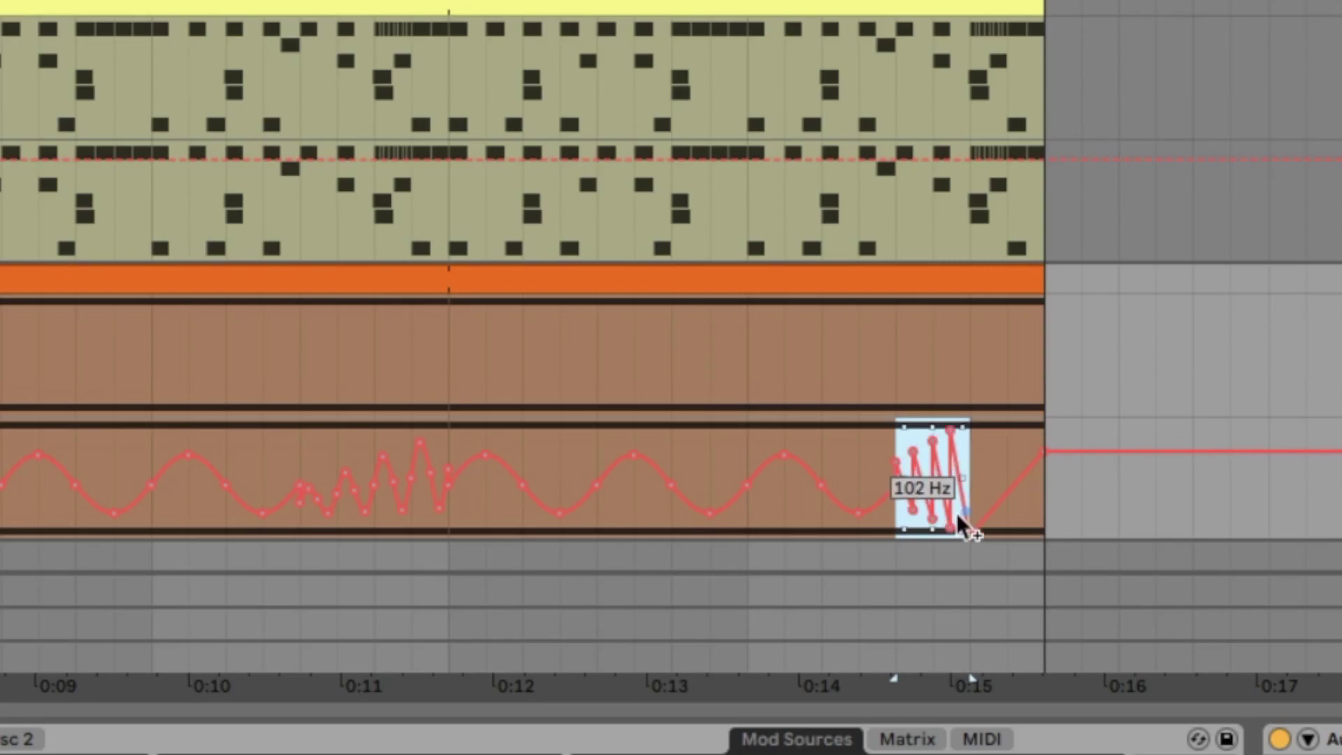
key("ctrl+d")
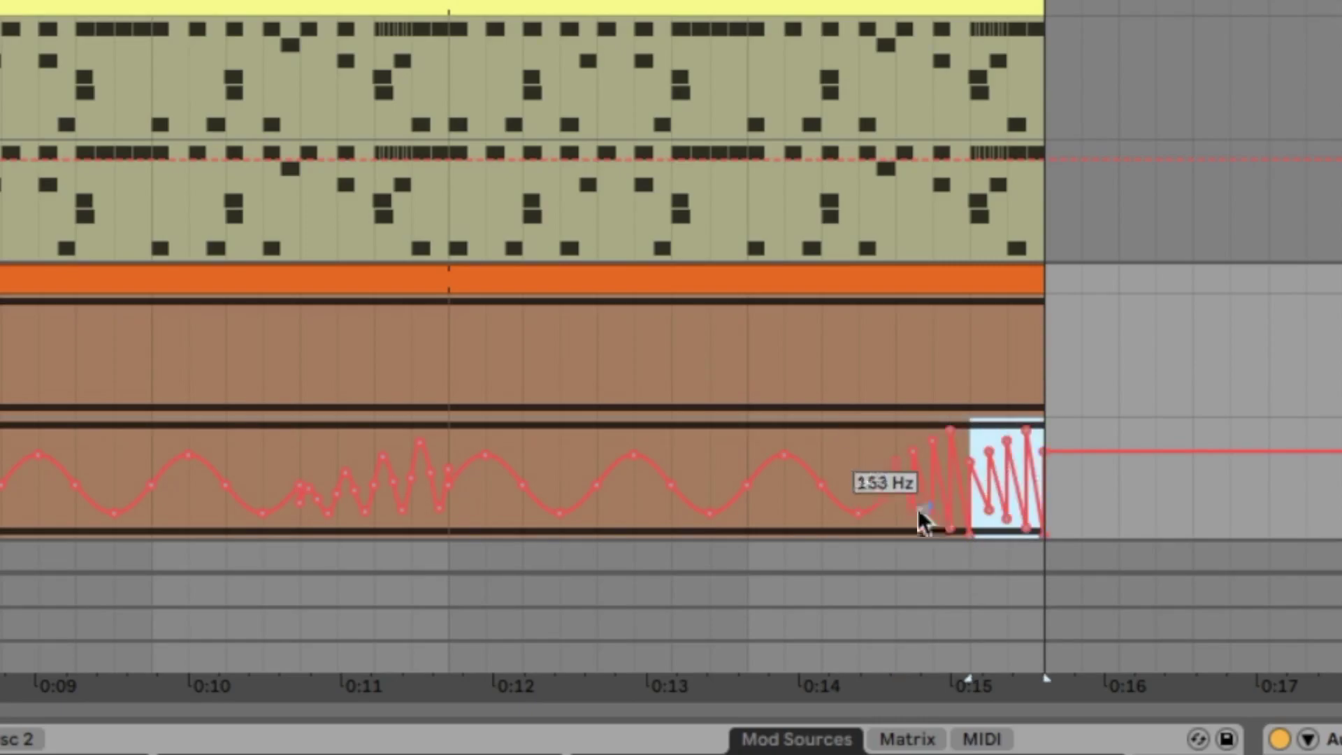
left_click(896, 523)
key("space")
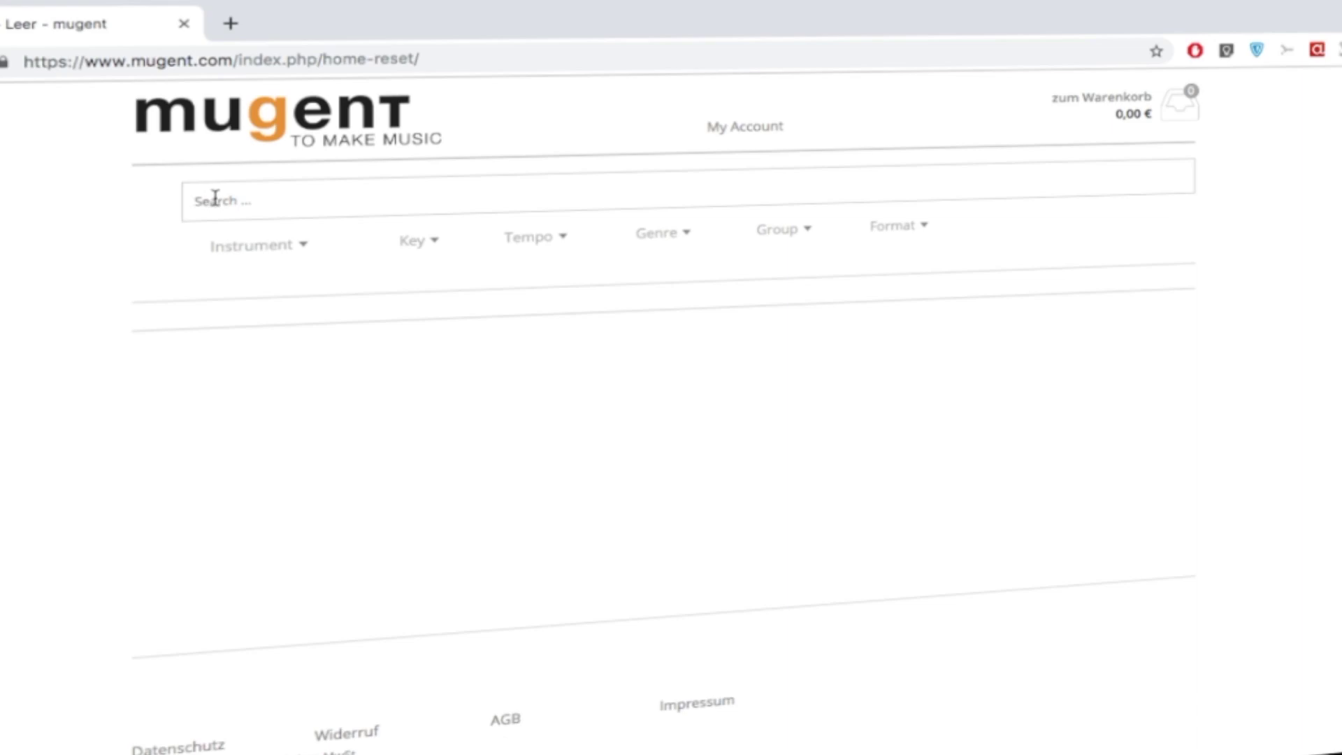
- Switch to the browser, search the mugent website for Conga, and filter the samples by tempo
key("Return")
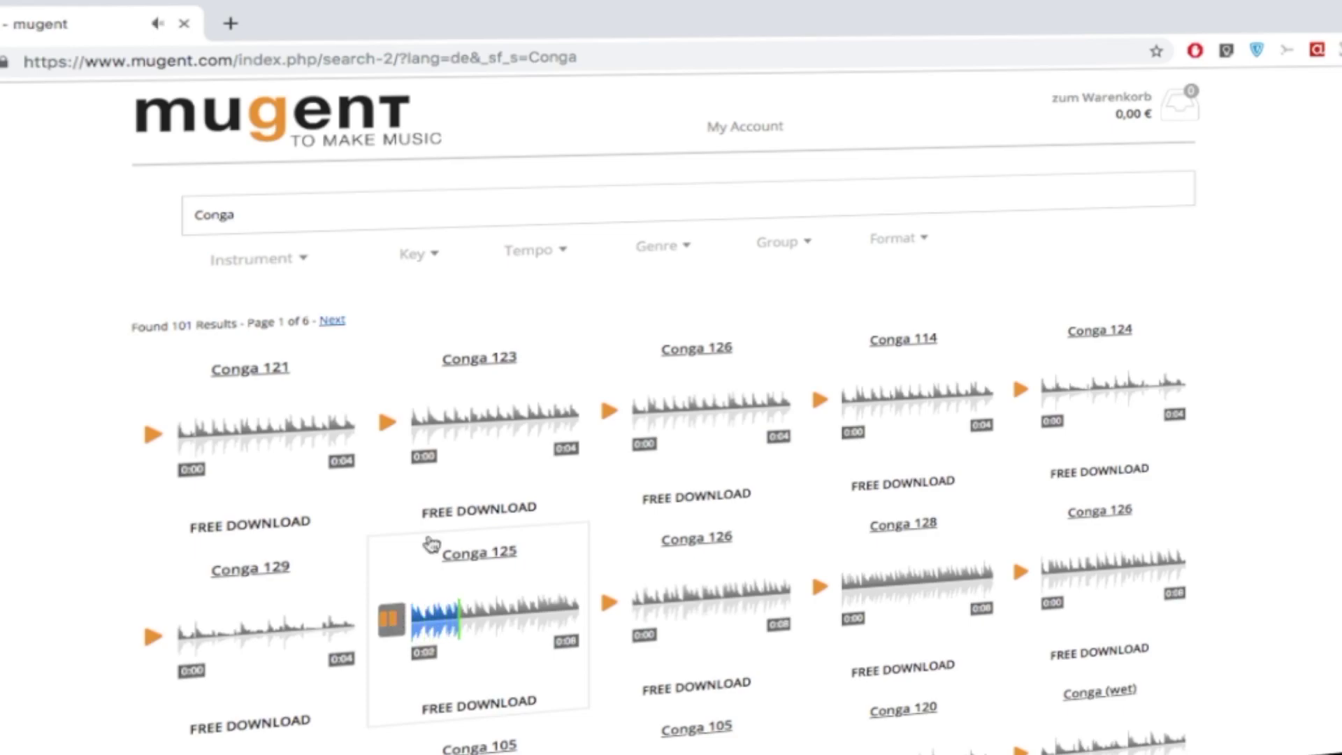
left_click(549, 253)
left_click(518, 379)
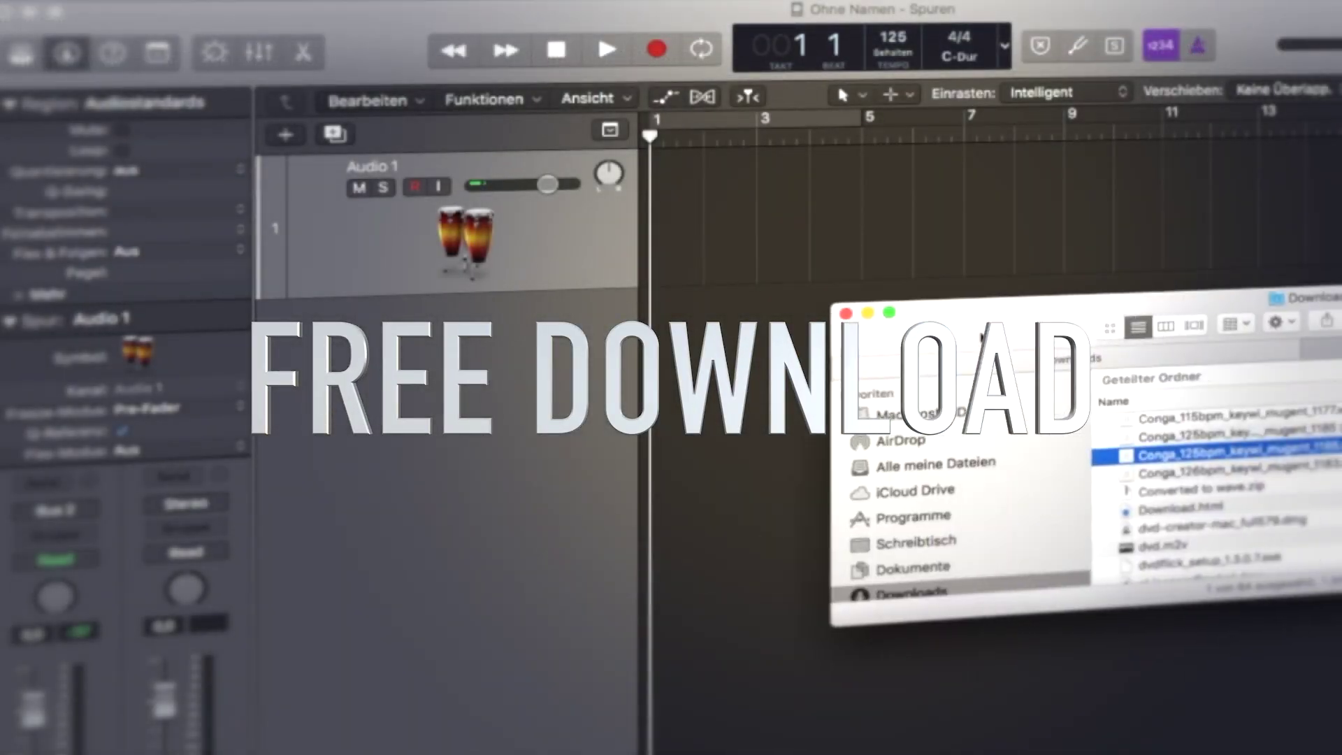
- Switch to Logic Pro and place the downloaded 125 bpm conga loop from the Downloads folder on the Audio 1 track at bar 2
left_click_drag(982, 338, 959, 358)
left_click_drag(1139, 477, 700, 237)
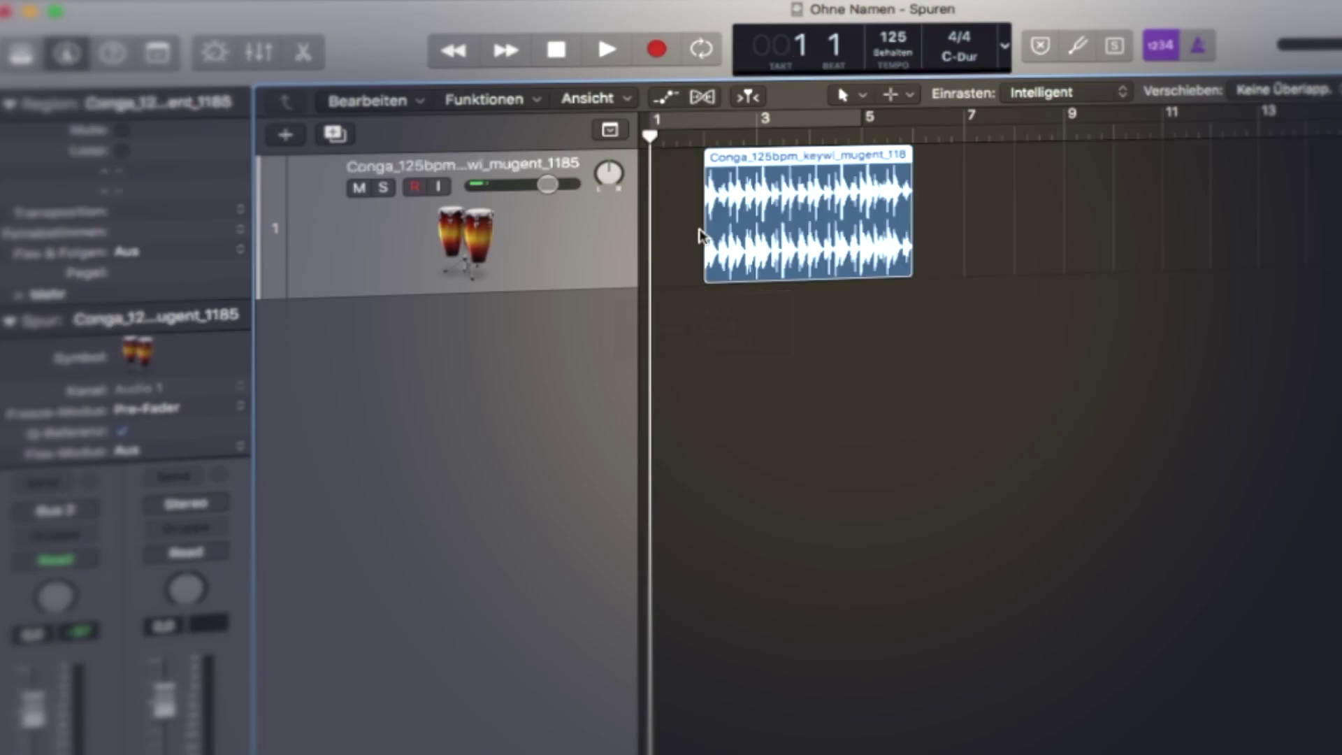